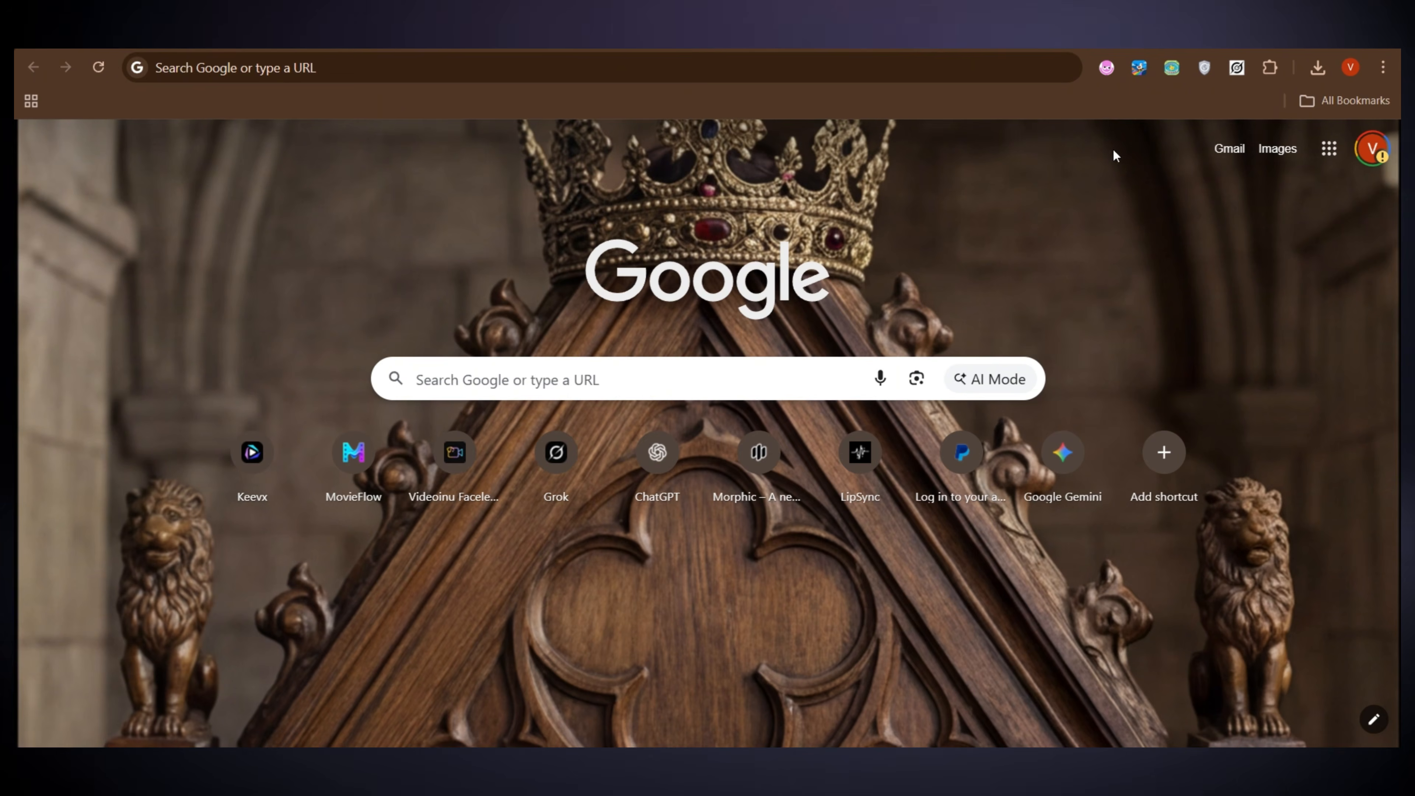
Step: Search Google for "arena ai" and open the official Arena AI site at arena.ai
left_click(520, 61)
type("arena ai")
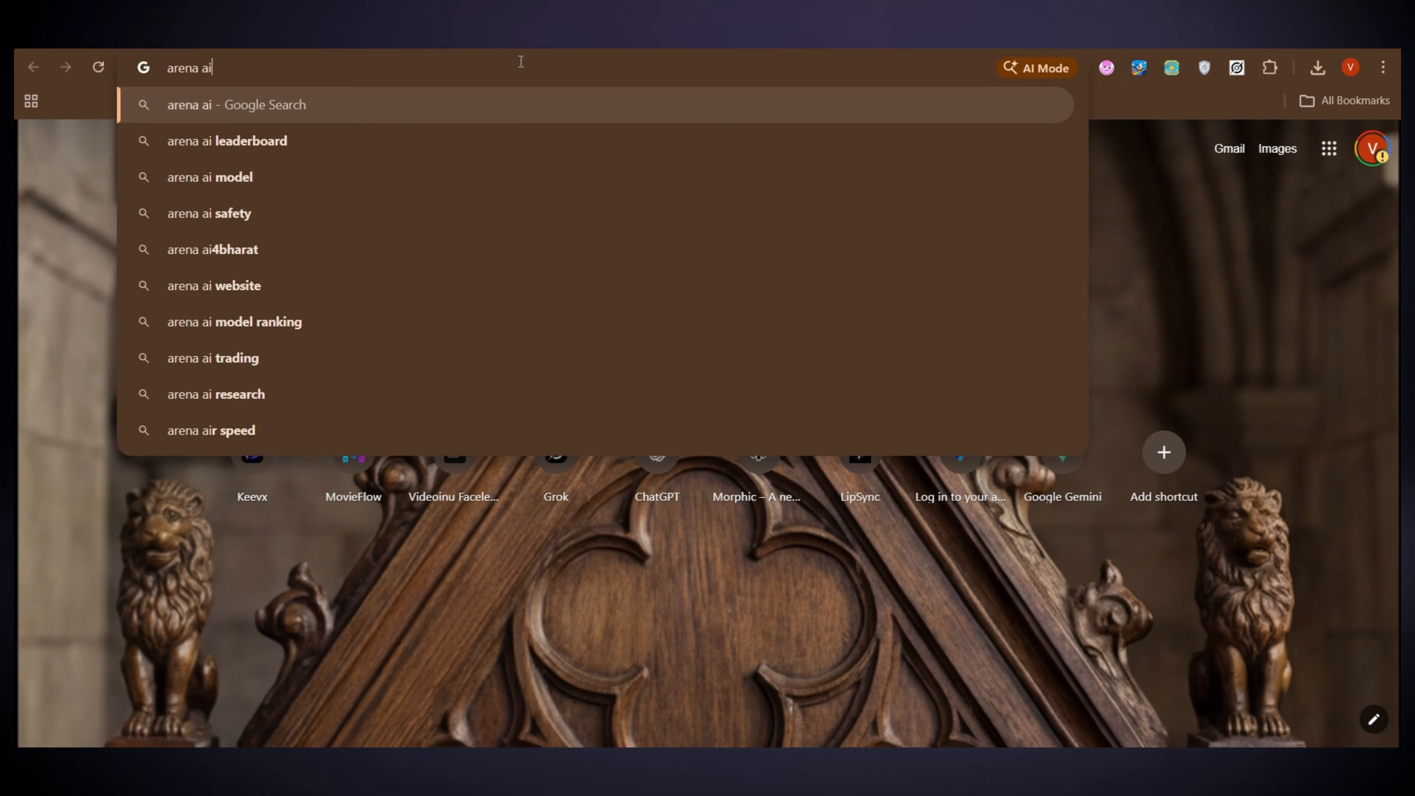
key("Return")
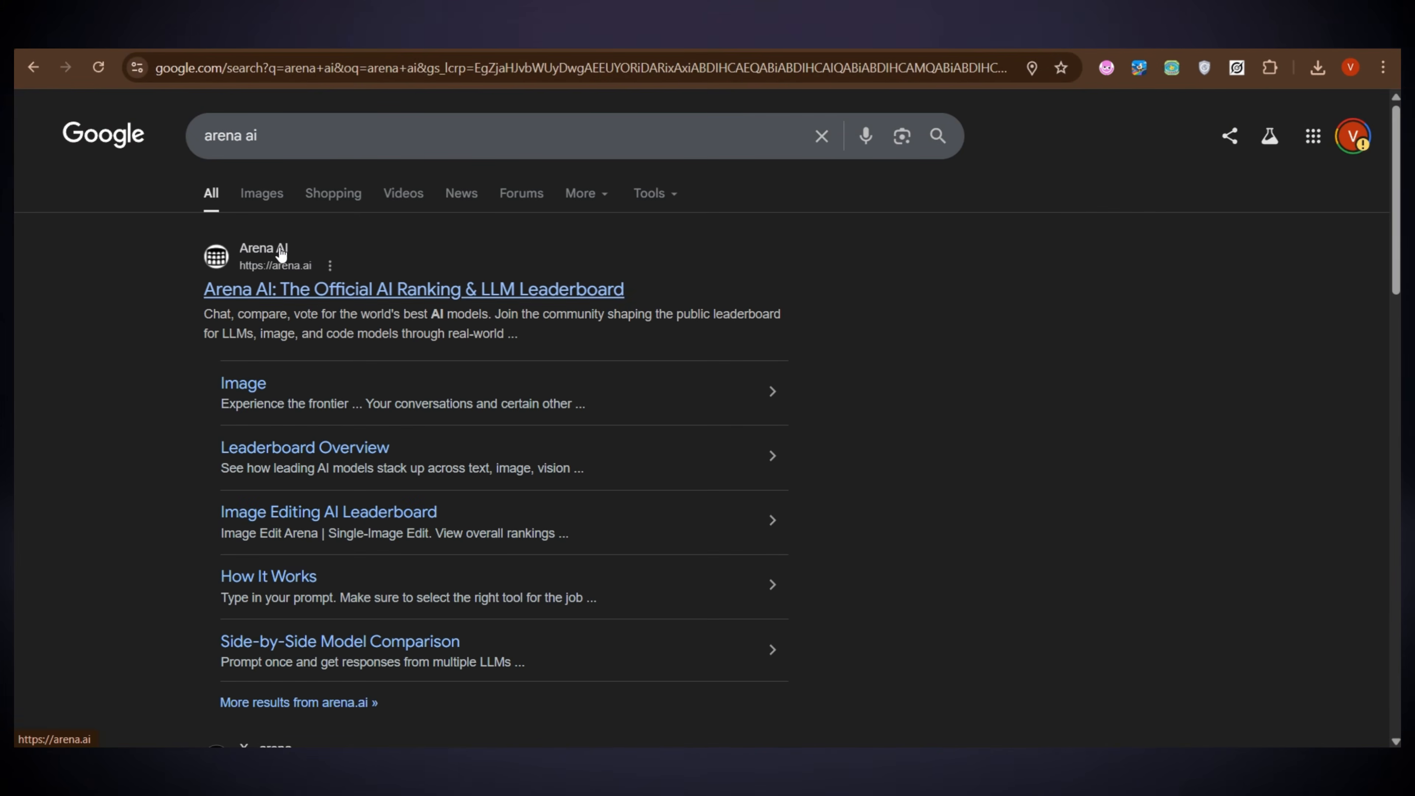
left_click(708, 379)
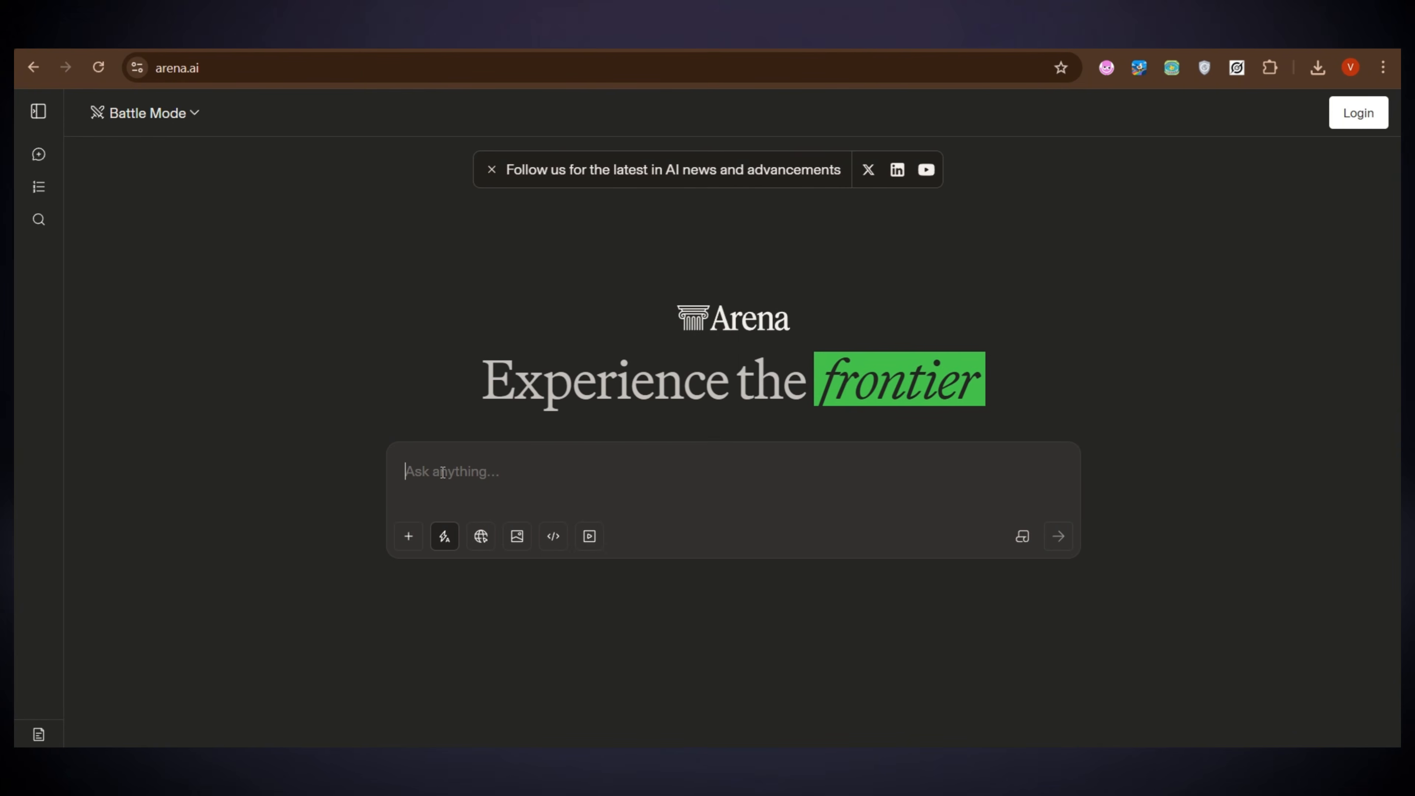
Step: Open Arena's login and account creation form and begin the sign-up by email
left_click(442, 472)
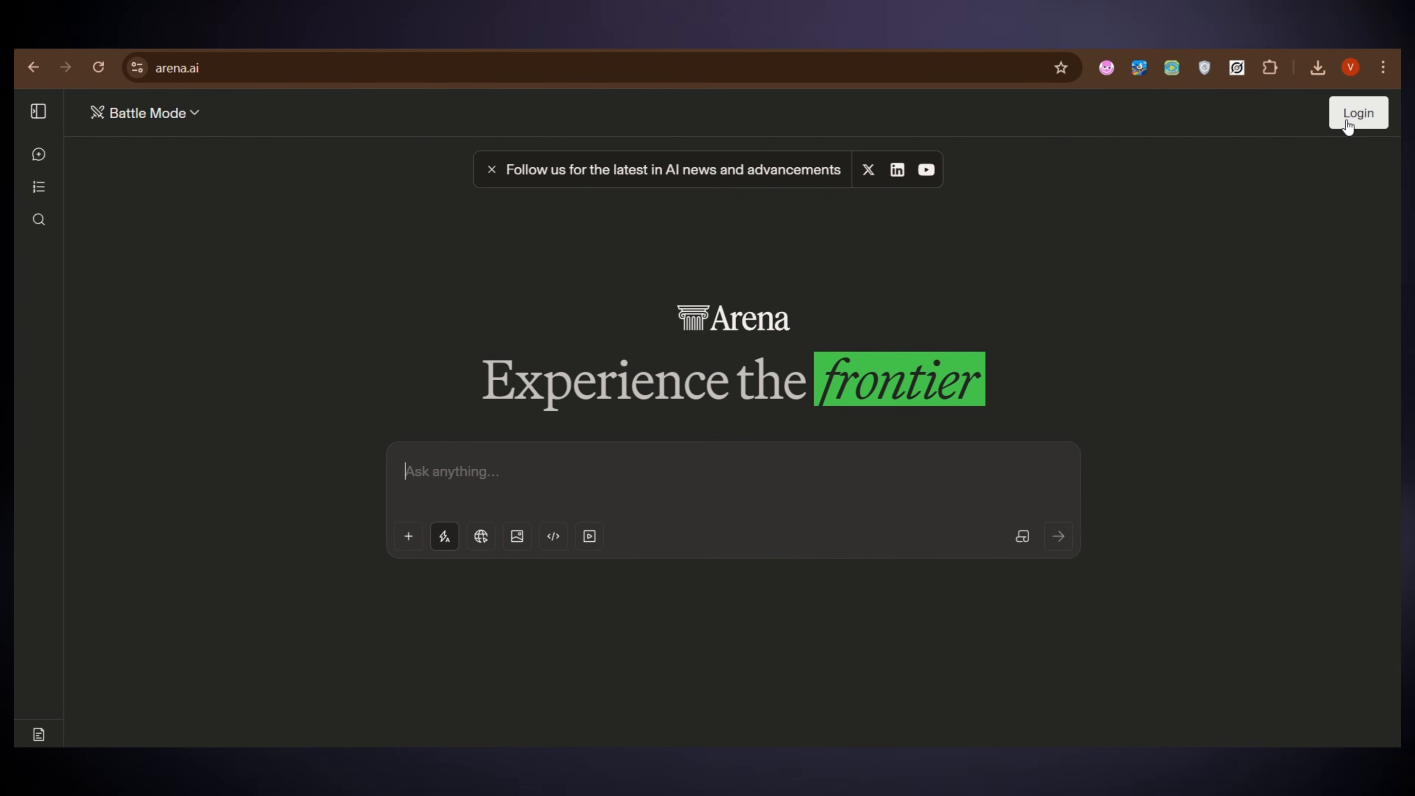
left_click(1346, 118)
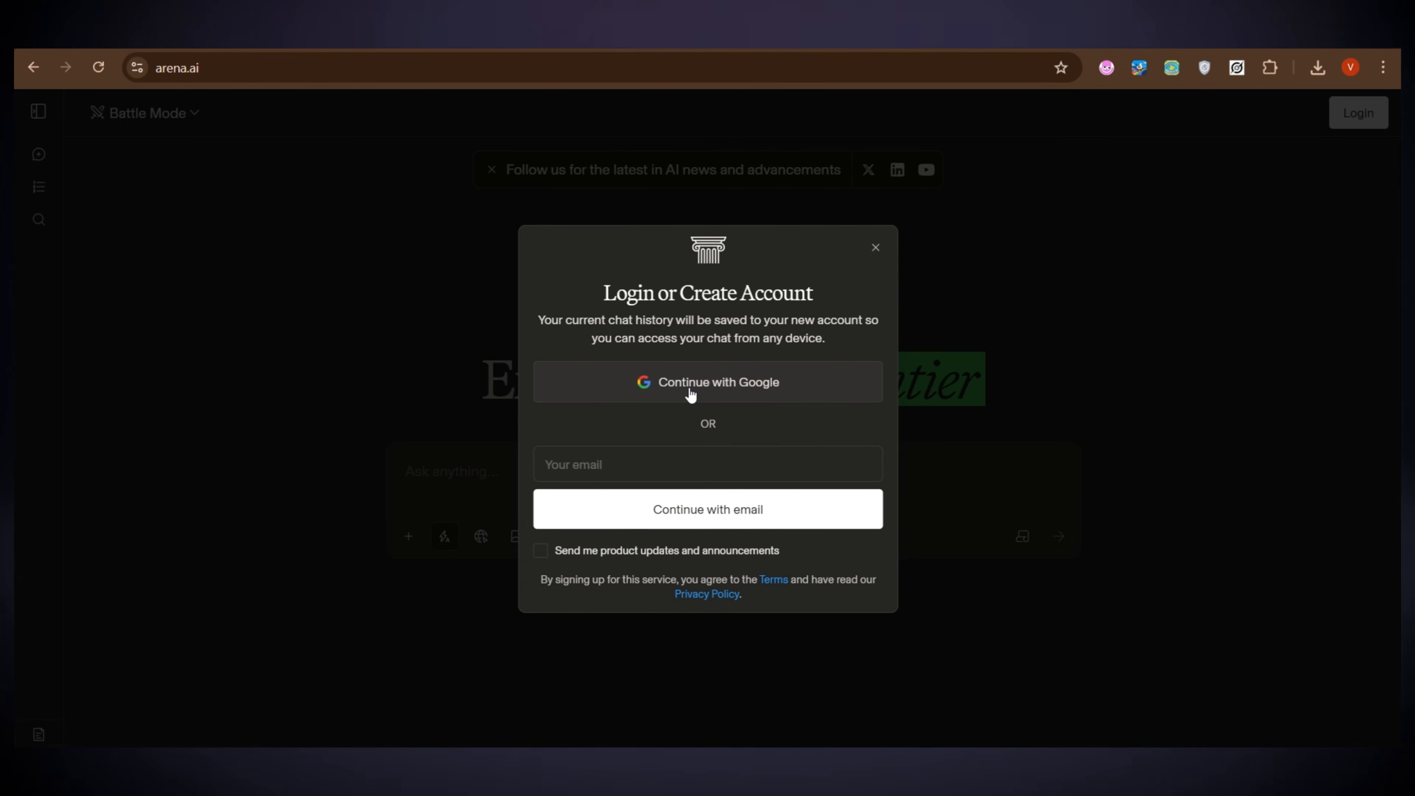
left_click(602, 452)
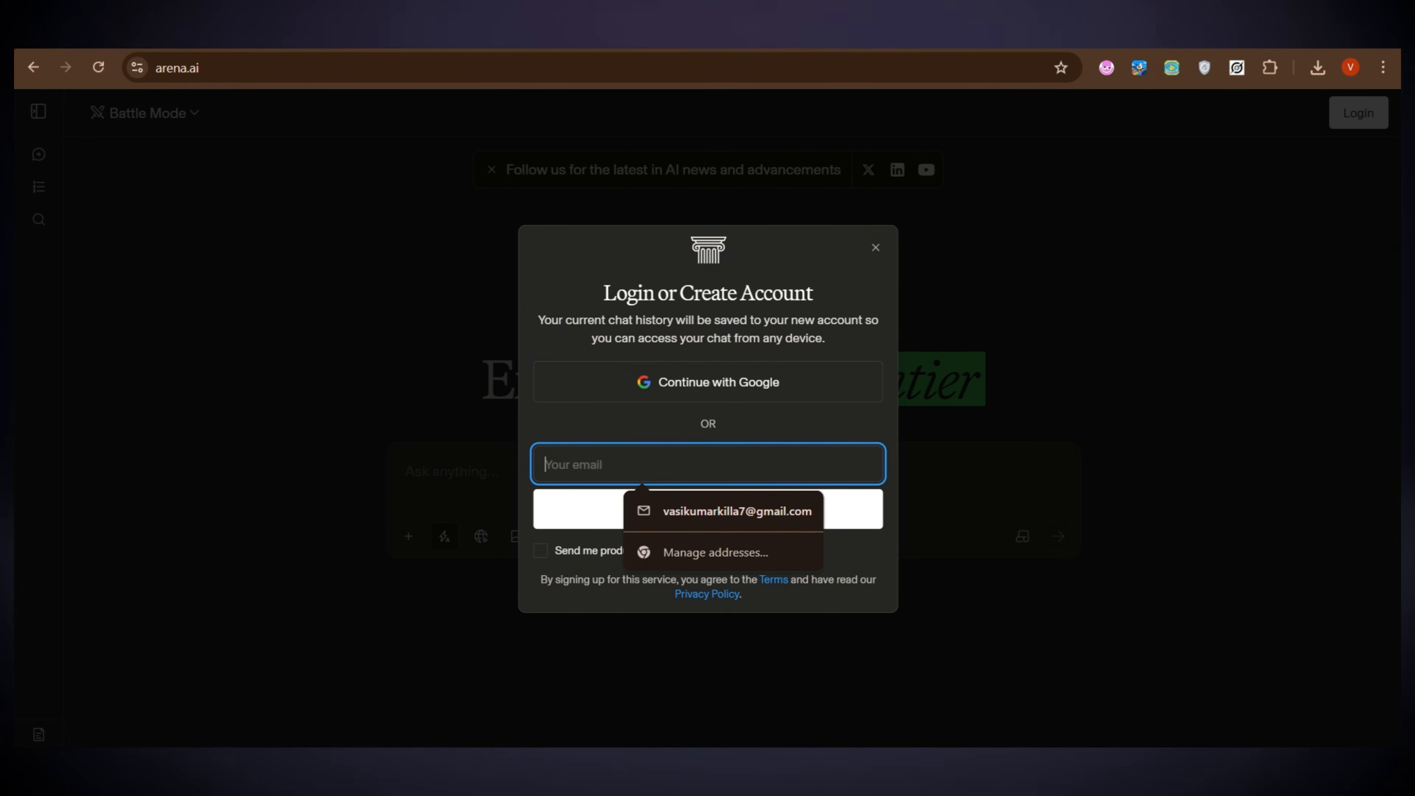
Step: Search Google for "temp mail" in a new tab and open the disposable email service at temp-mail.org
key("ctrl+t")
left_click(321, 66)
type("temp mail")
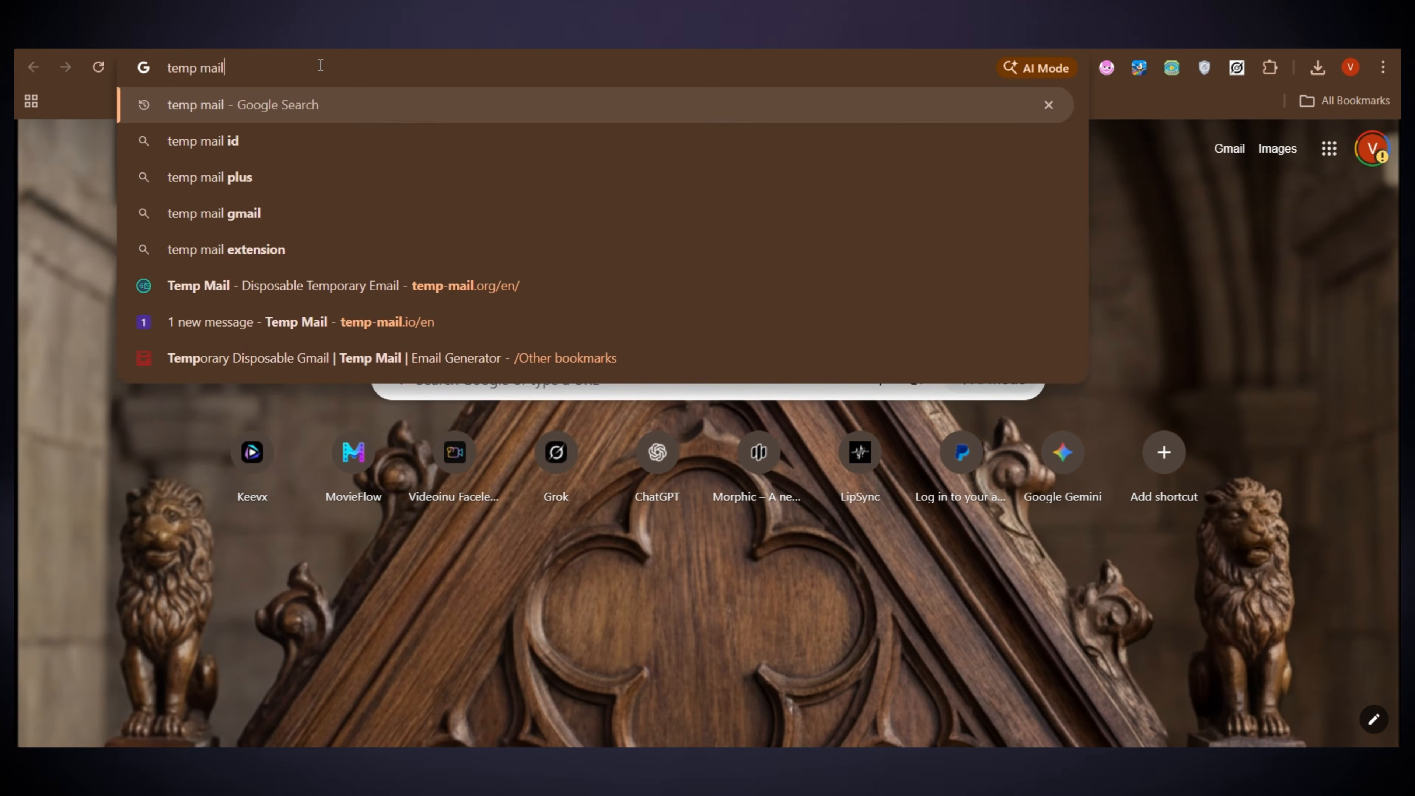
key("Return")
scroll(298, 305, "down", 10)
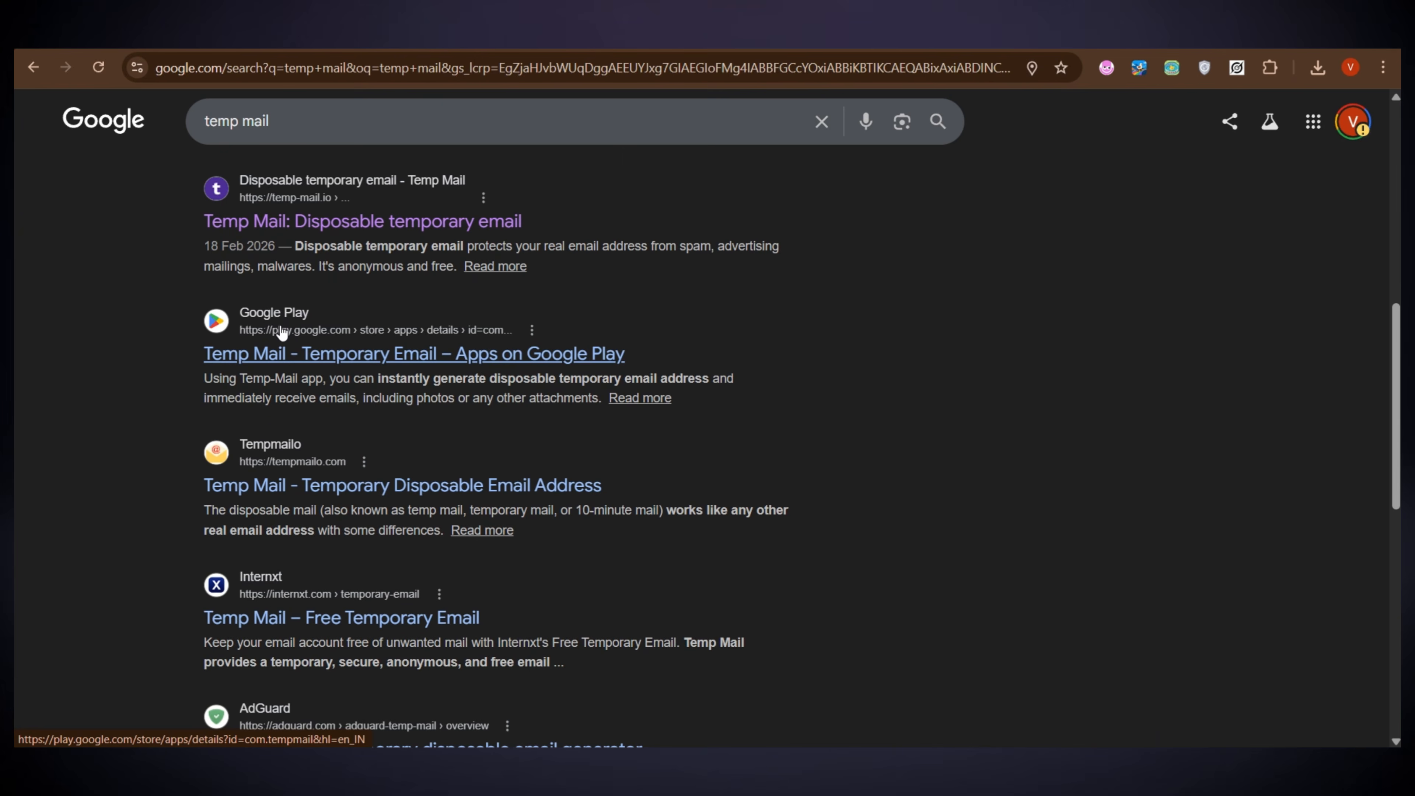
scroll(317, 386, "up", 5)
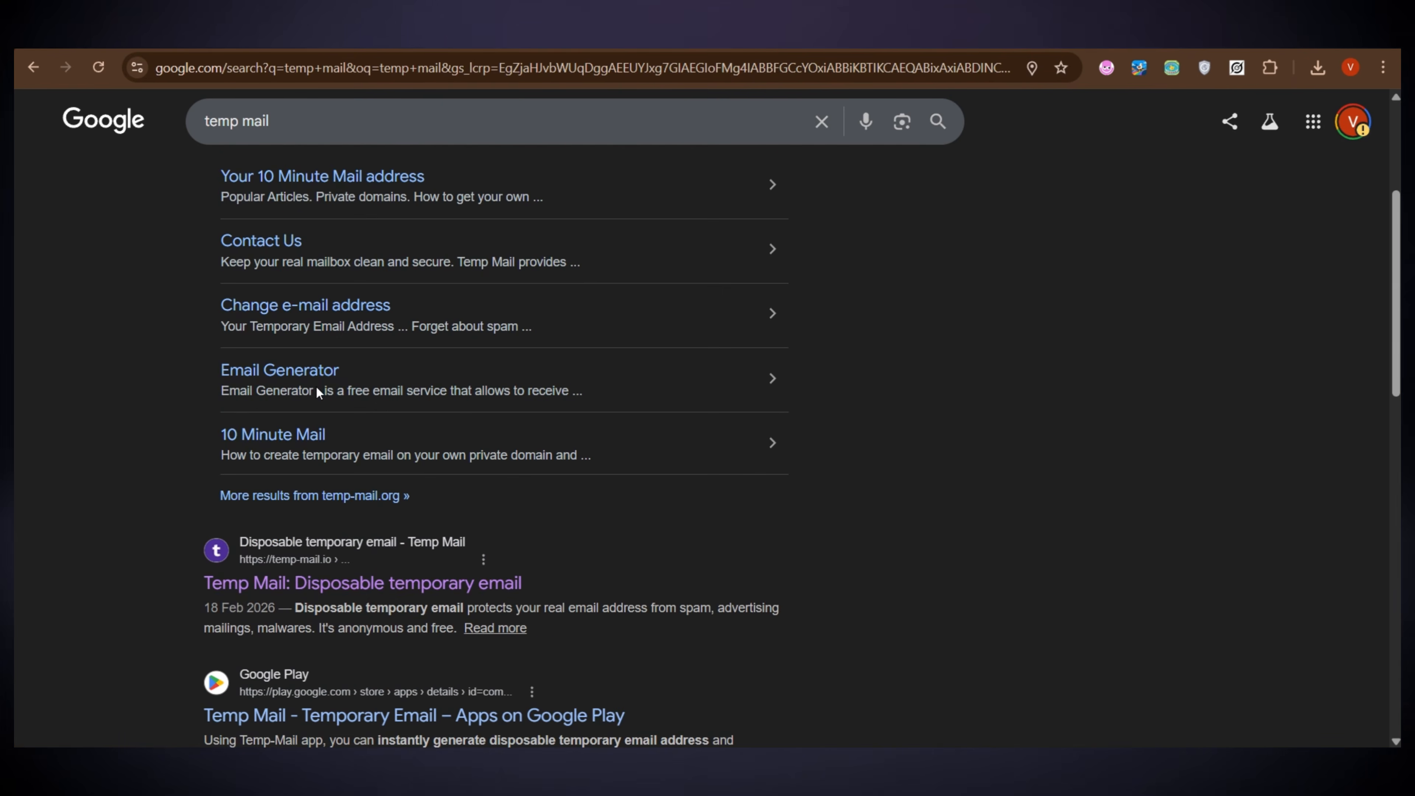
scroll(316, 386, "up", 4)
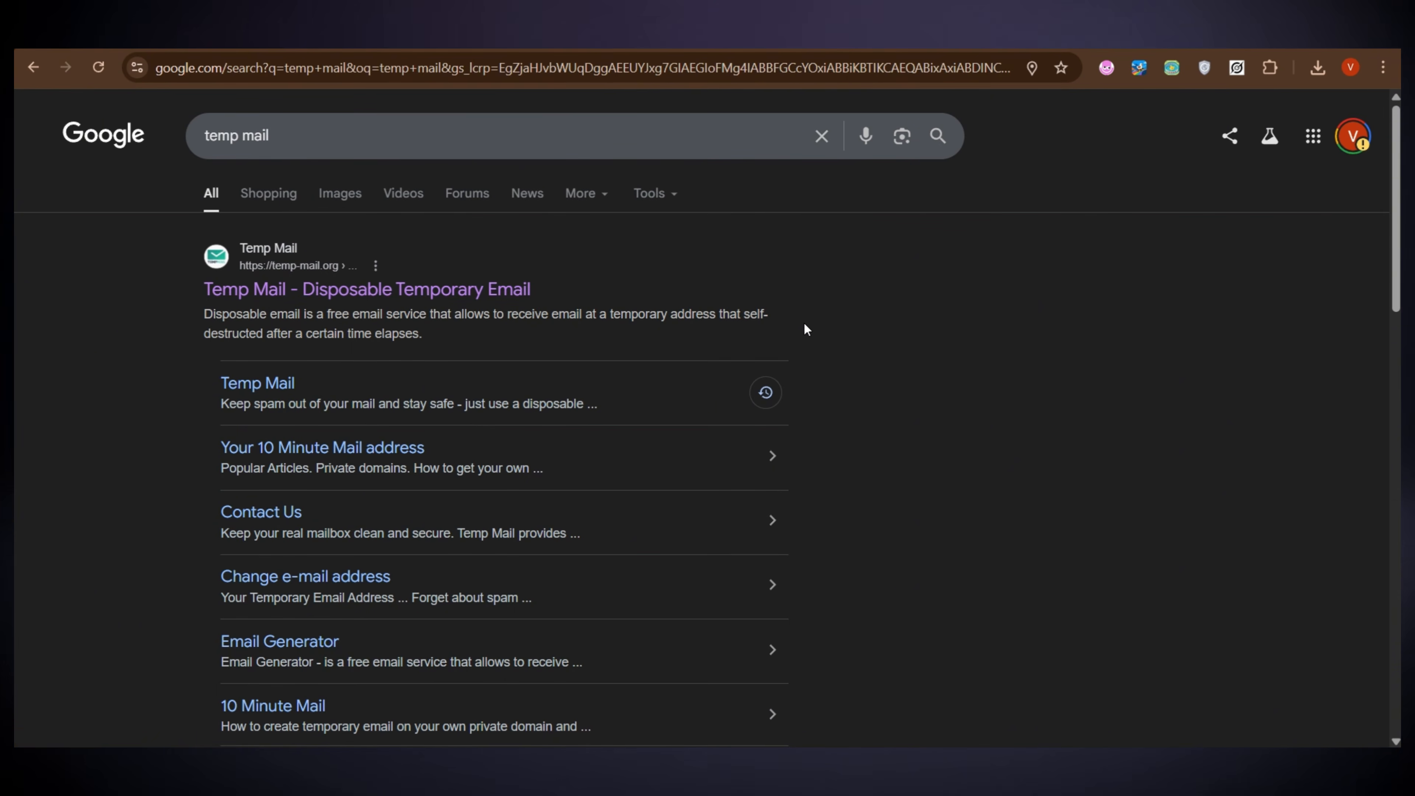
left_click(313, 282)
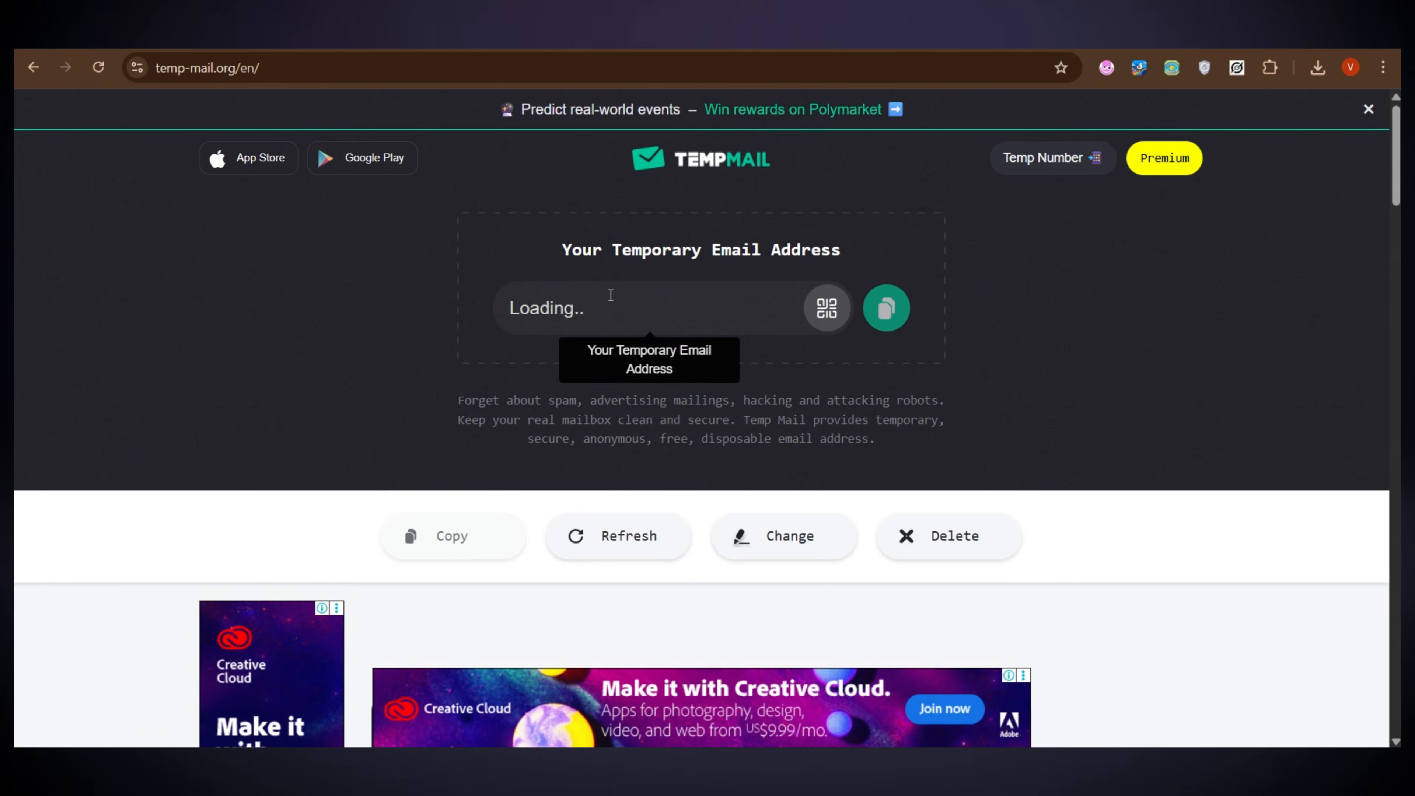
Step: Copy the generated temporary email address from Temp Mail
left_click_drag(563, 246, 853, 244)
left_click_drag(741, 309, 501, 325)
left_click(763, 309)
left_click(885, 310)
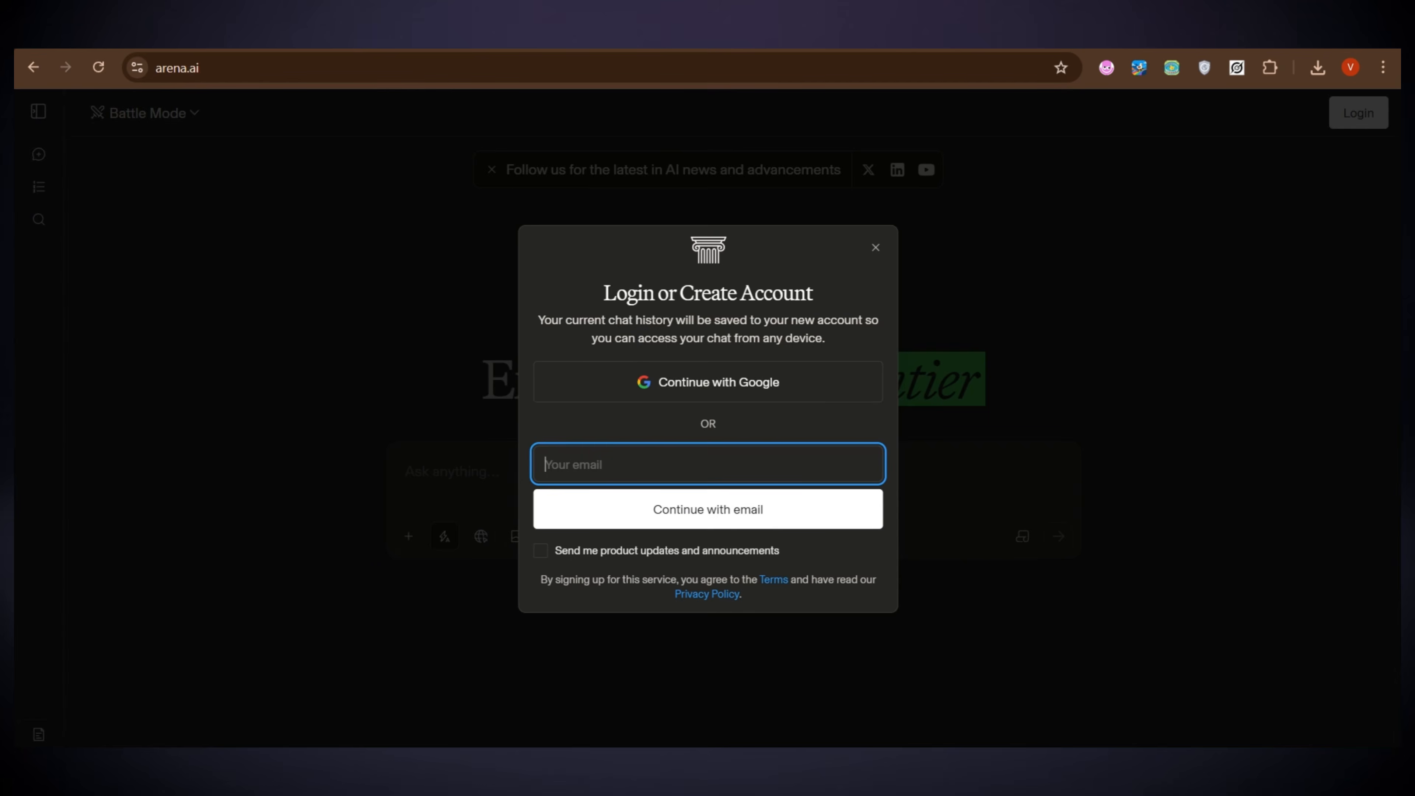
Step: Switch to the Arena sign-up form, paste the temporary email address, and create the account without a full name
key("ctrl+v")
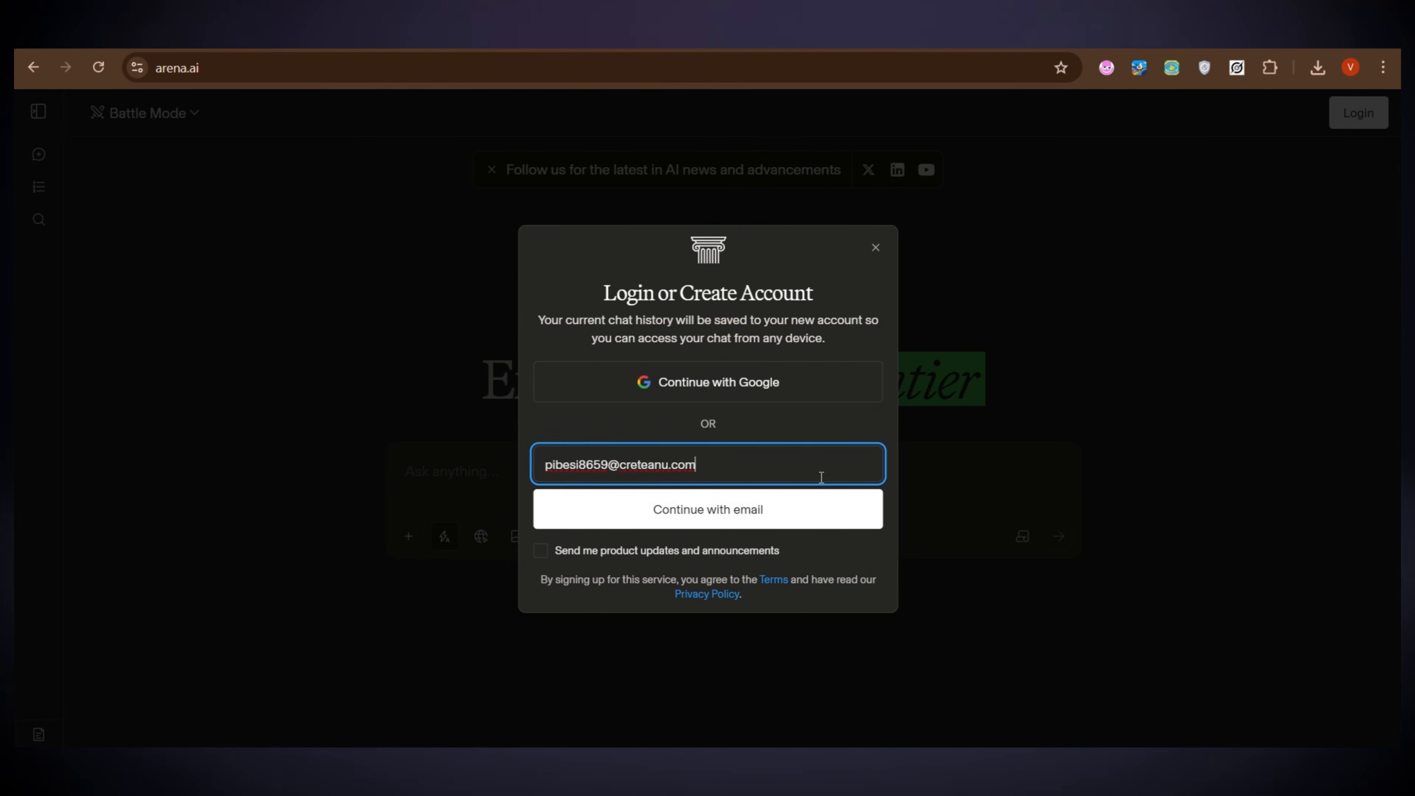
left_click(742, 508)
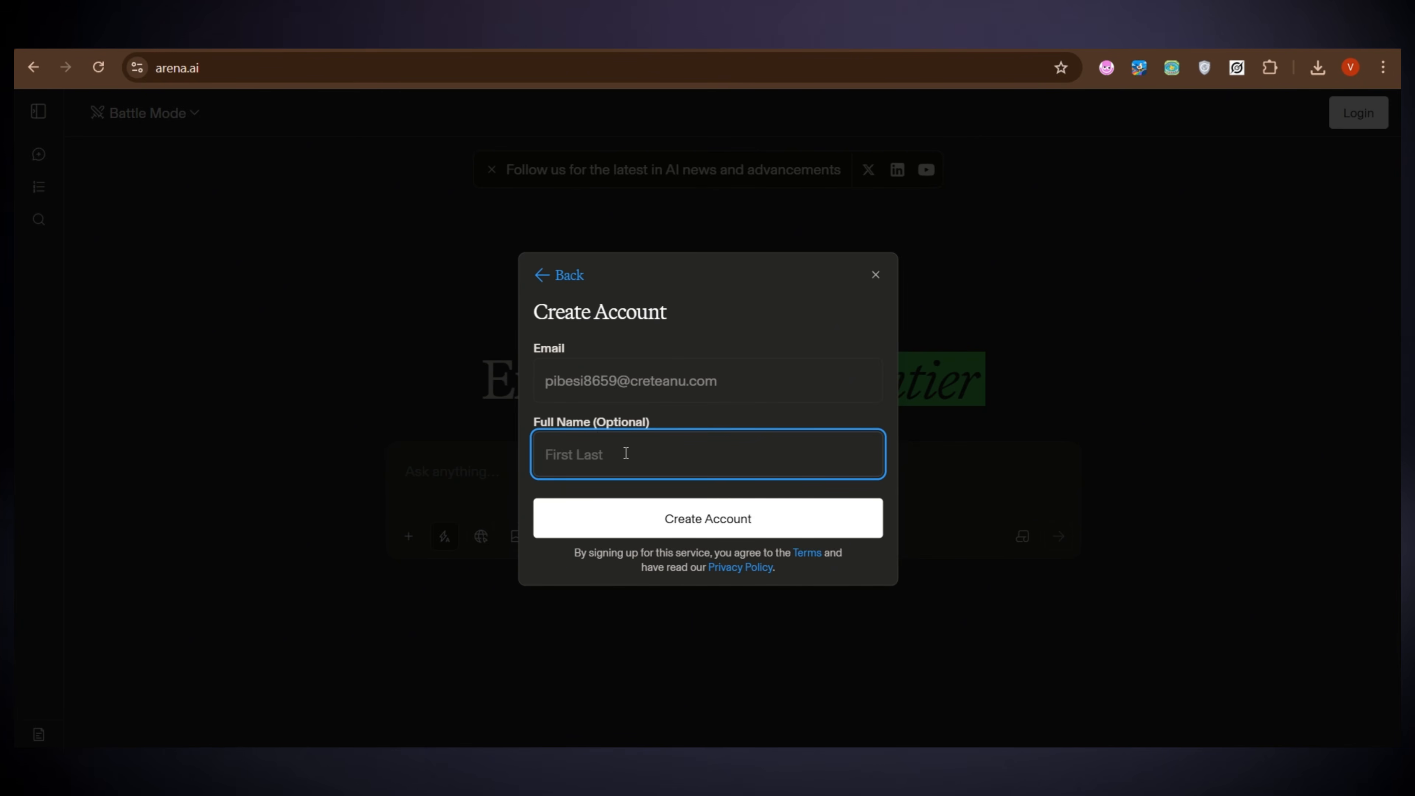
left_click_drag(658, 425, 626, 422)
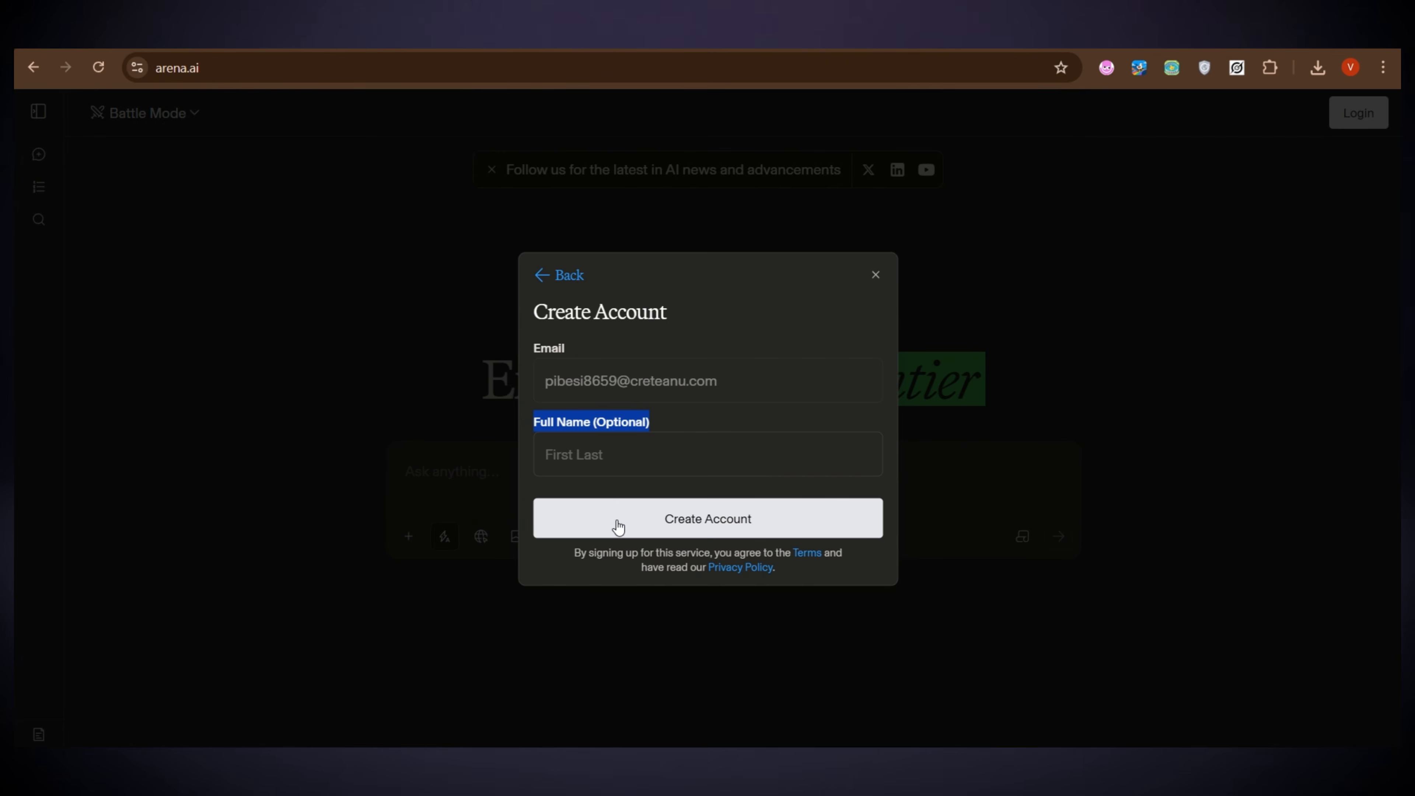
left_click(653, 522)
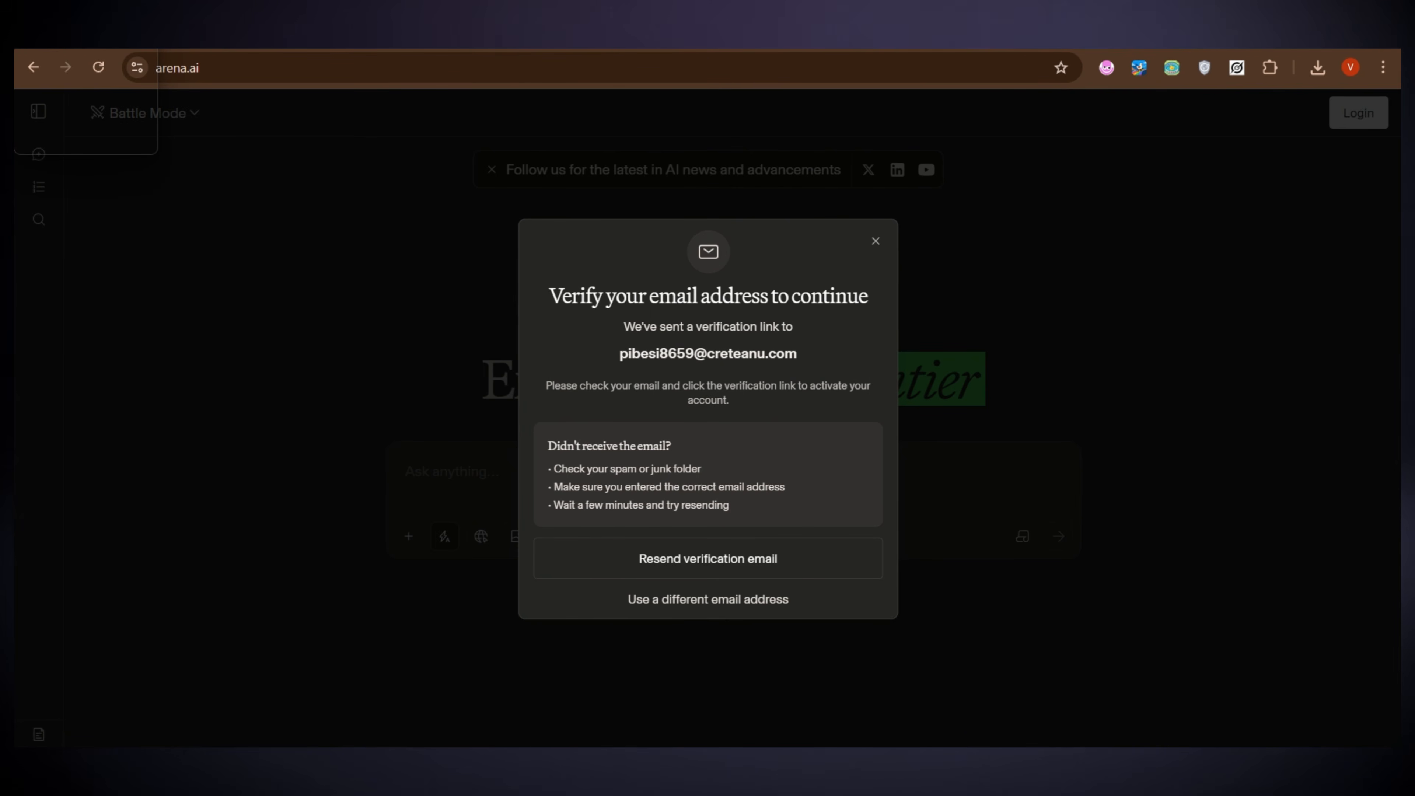
Step: Return to the Temp Mail inbox, open Arena's "Confirm Your Signup" message, and verify the email address
left_click(73, 34)
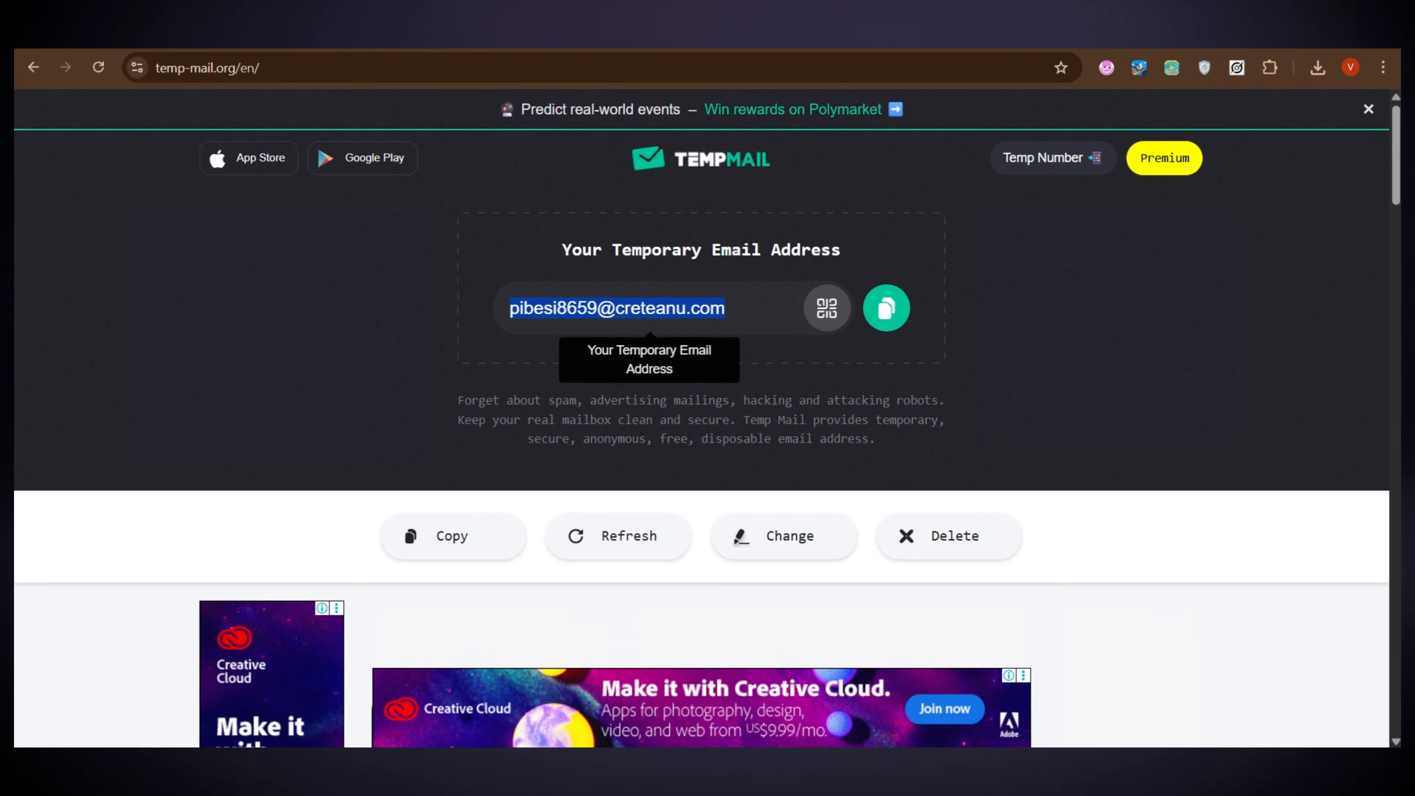
scroll(543, 397, "down", 6)
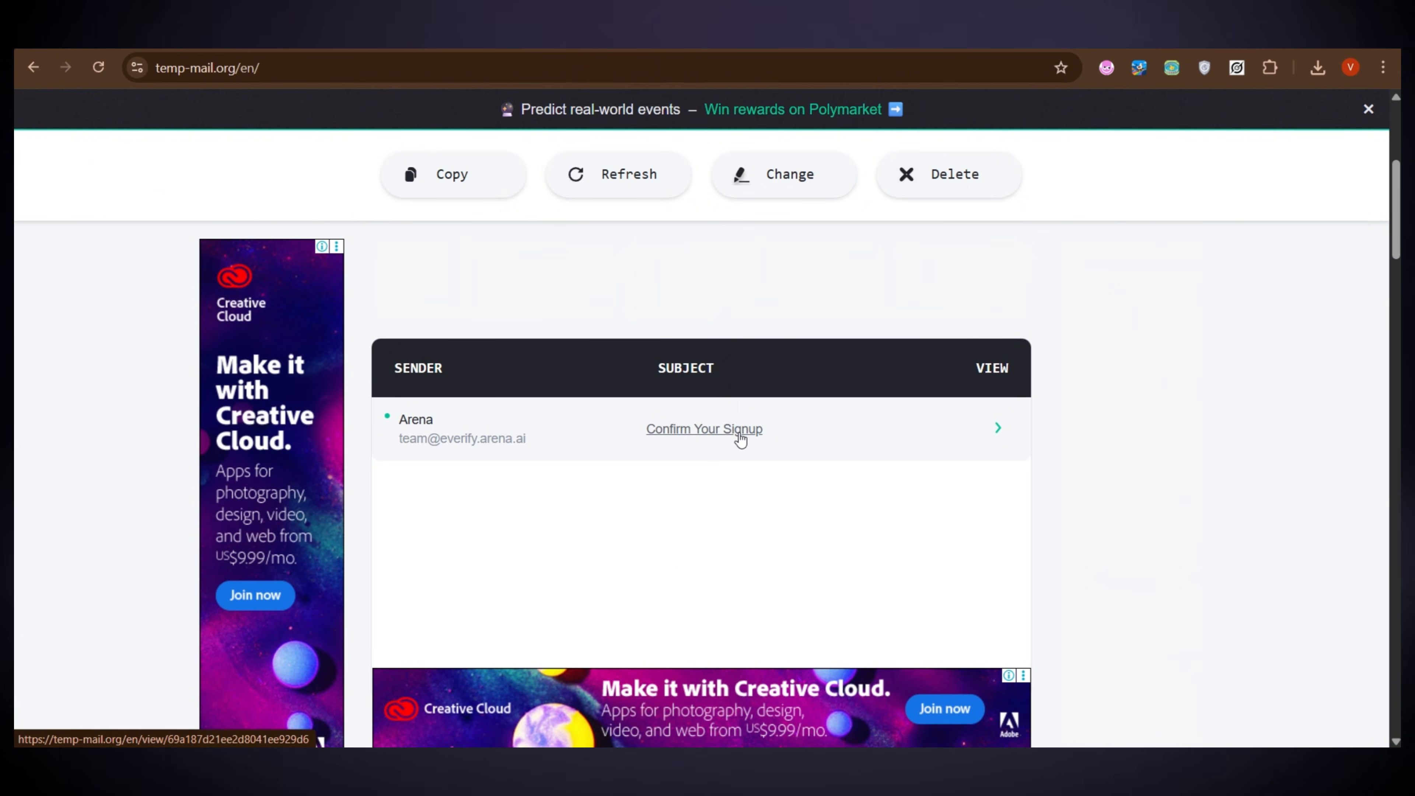
left_click(825, 434)
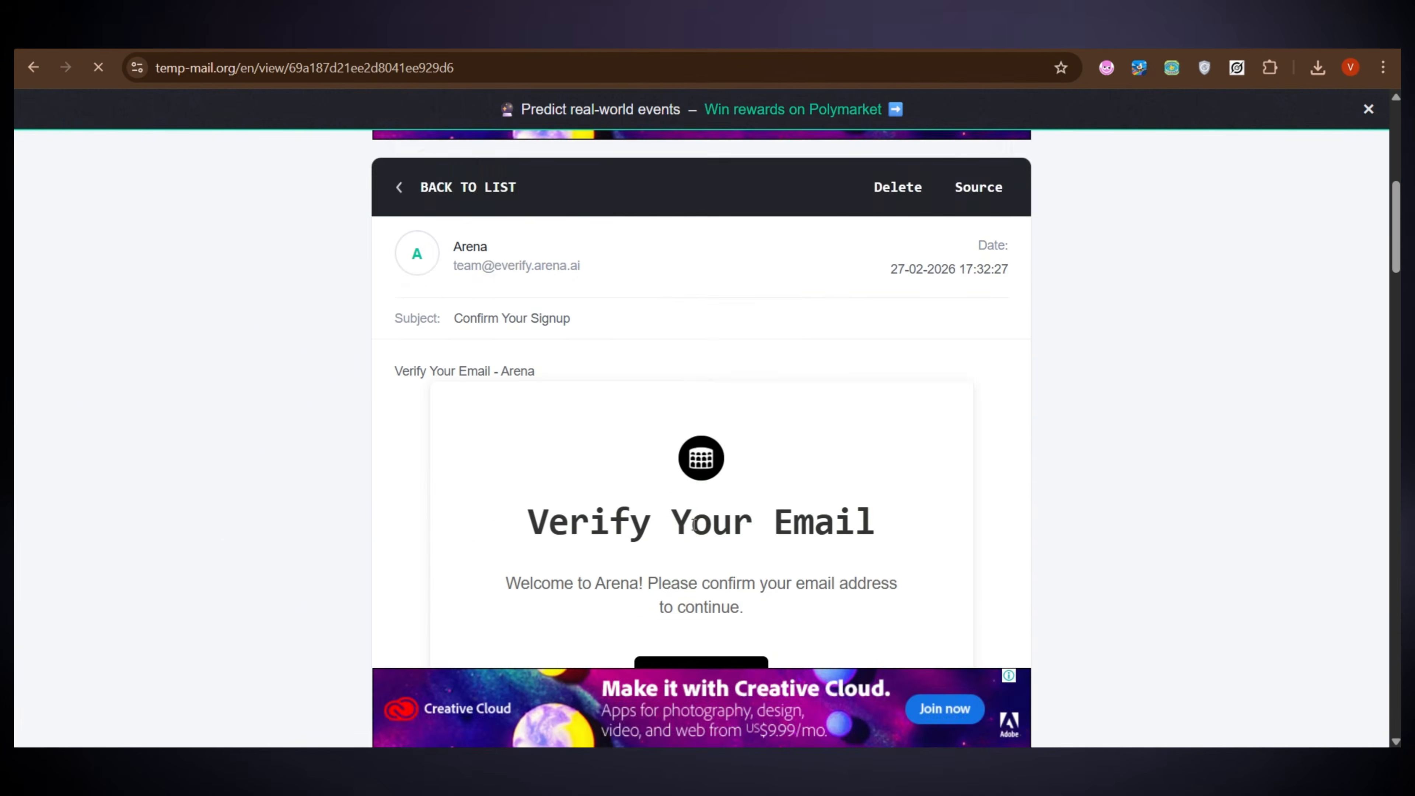
scroll(727, 489, "down", 2)
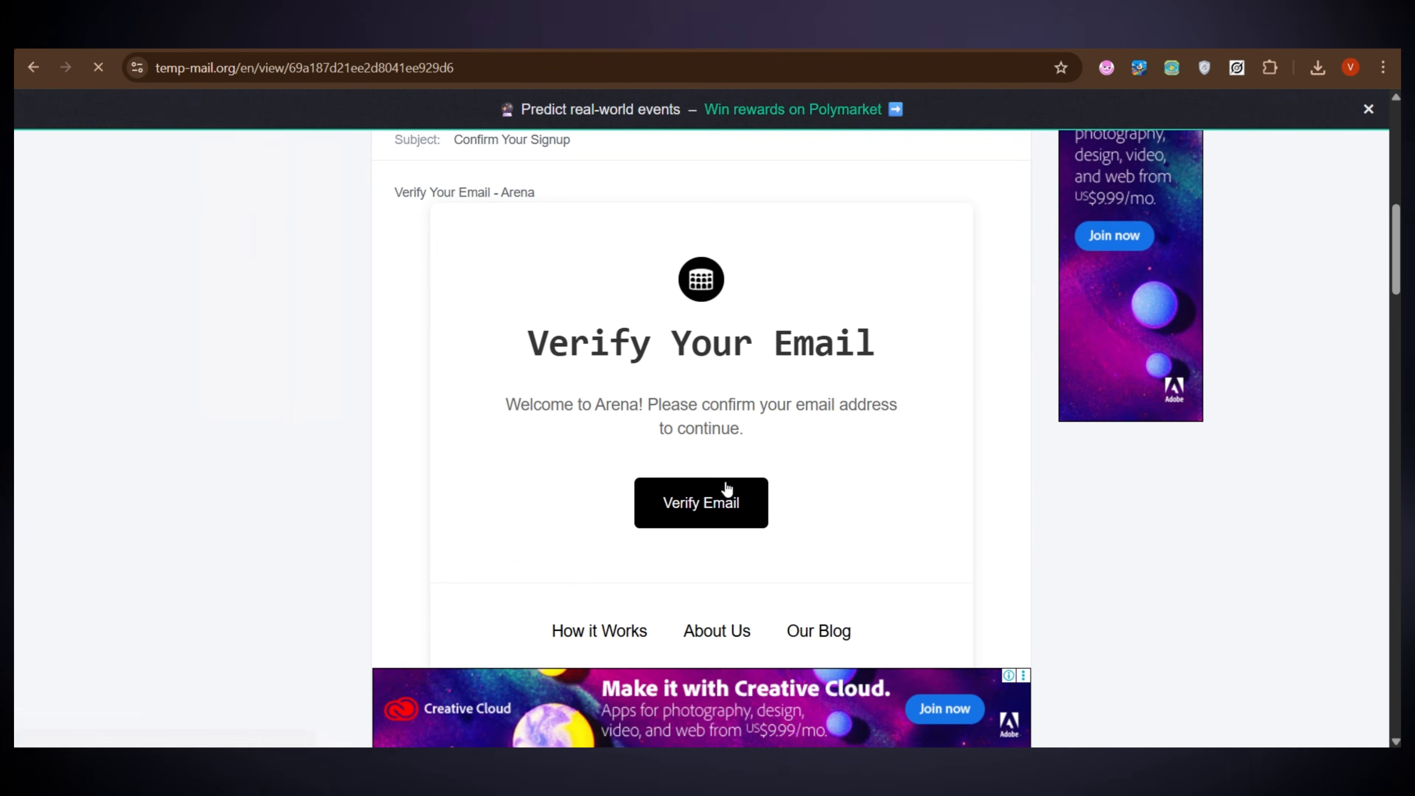
left_click(693, 501)
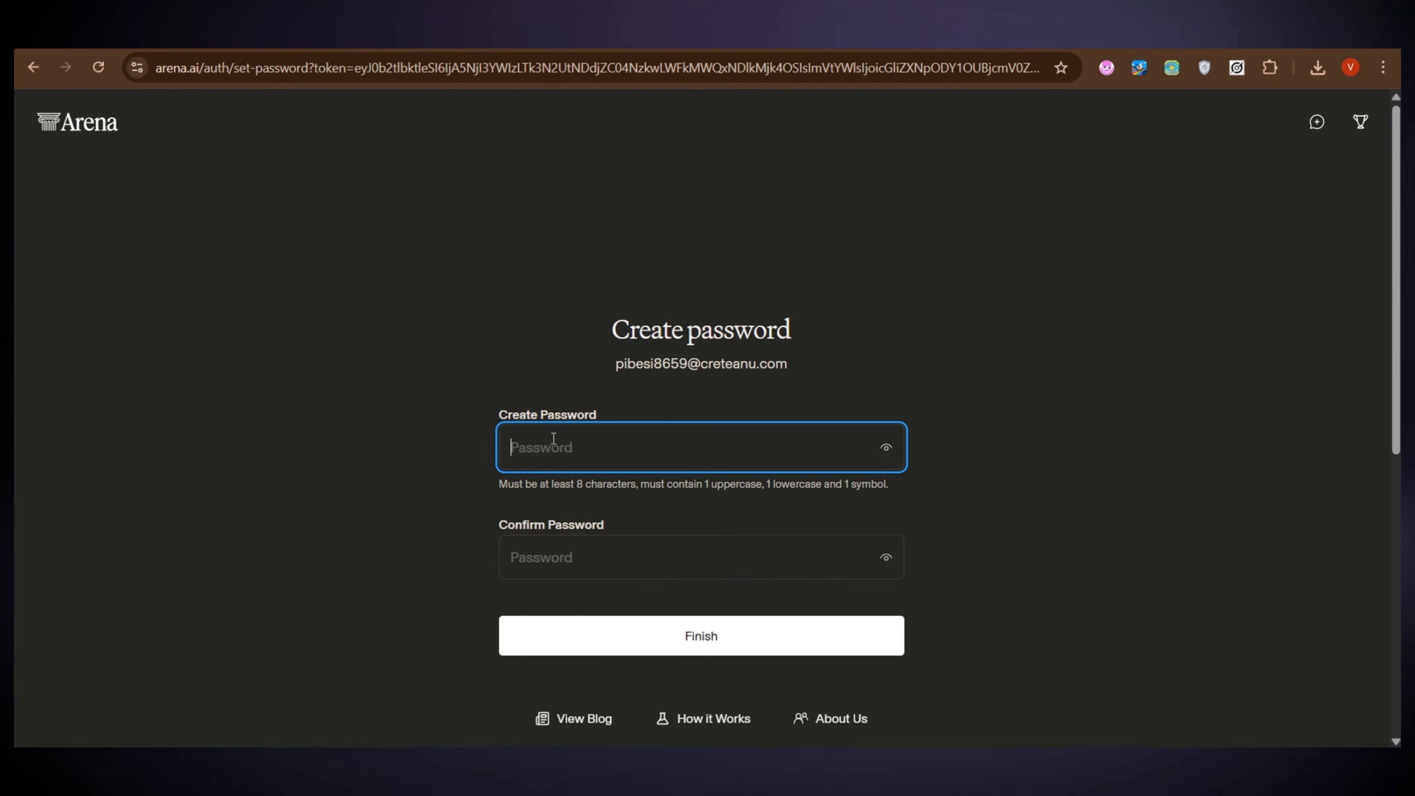
Step: Enter and confirm the new account password, finish the sign-up, and decline adding a username to the saved password
type("•••")
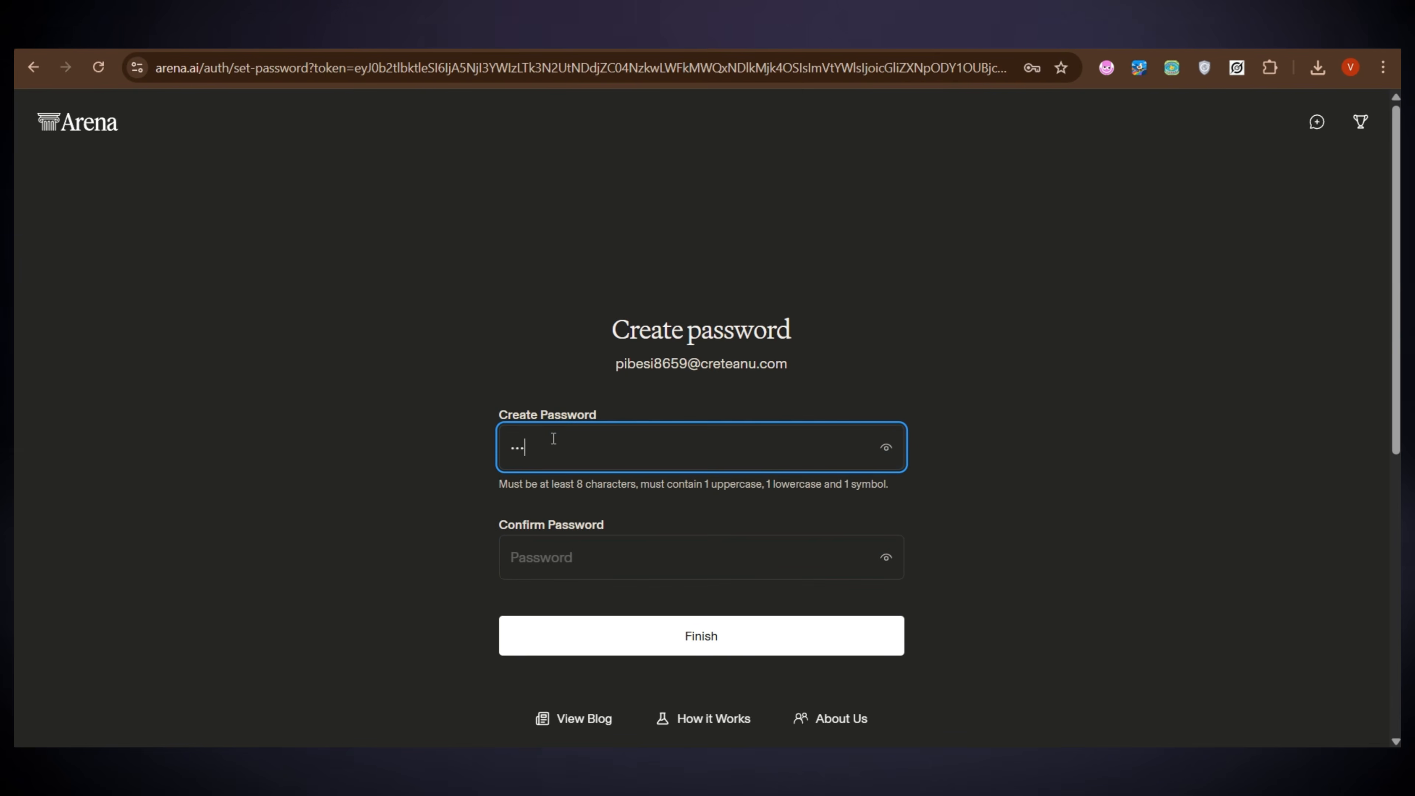
type("••••••••")
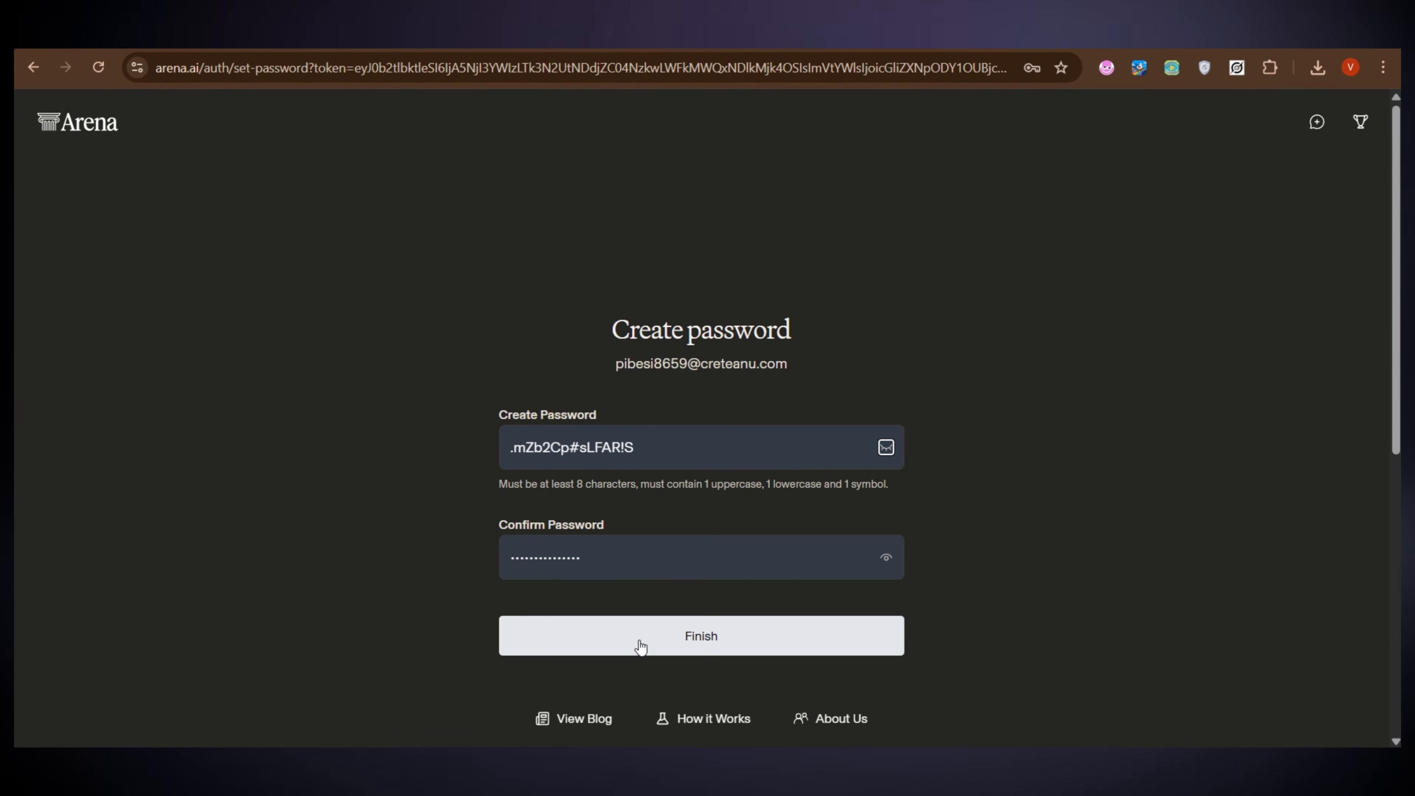
left_click(639, 640)
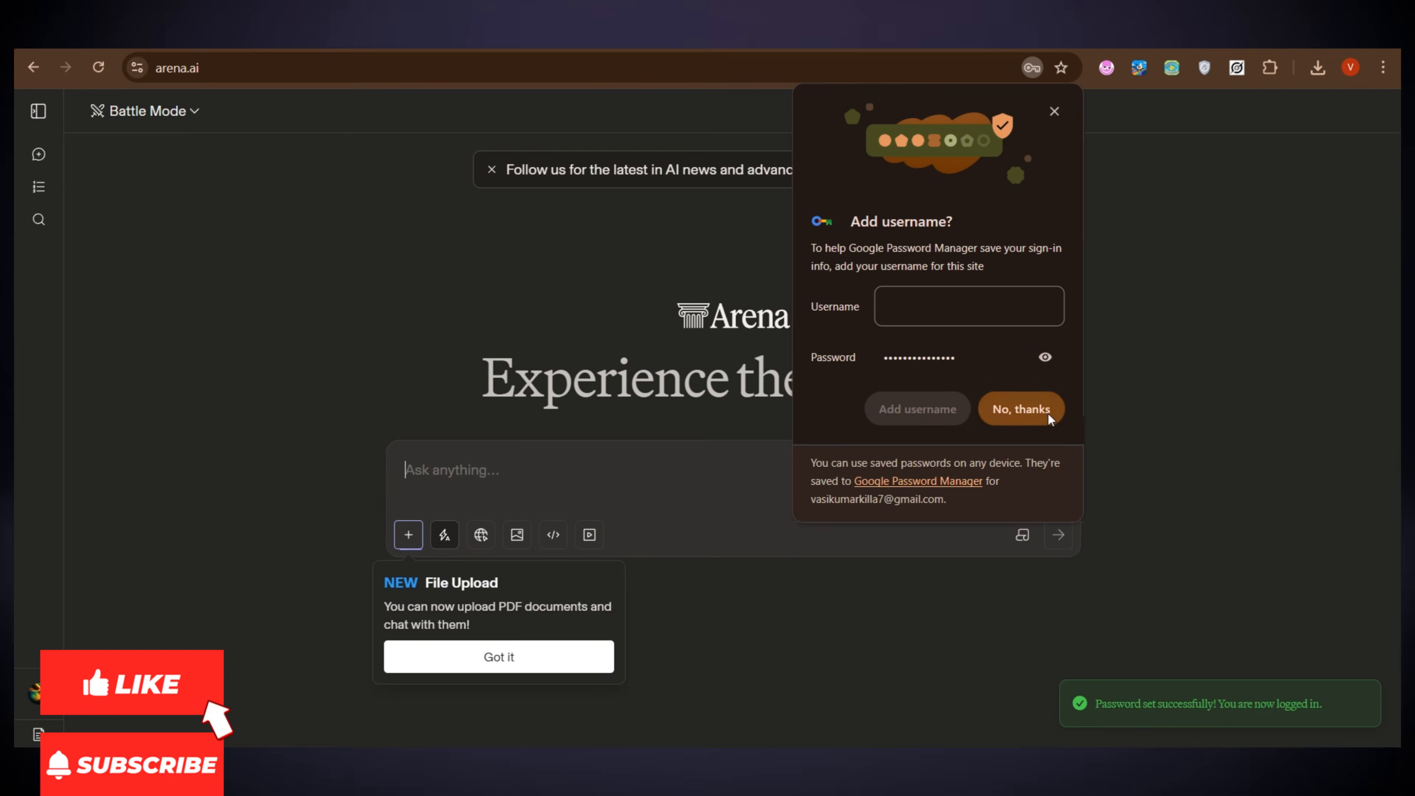
left_click(1021, 409)
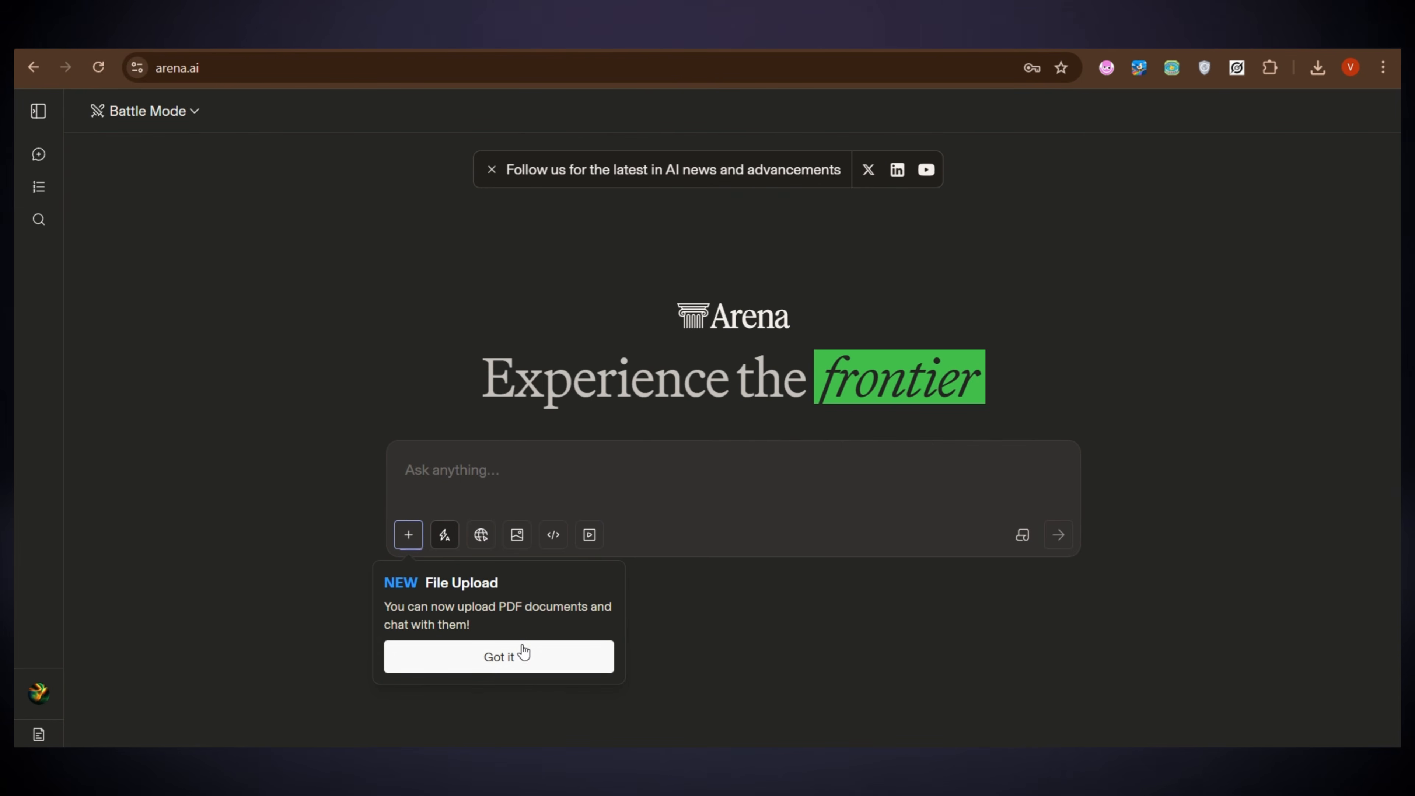
Step: Dismiss the File Upload notice and switch the chat mode from Battle Mode to Side by Side
left_click(522, 655)
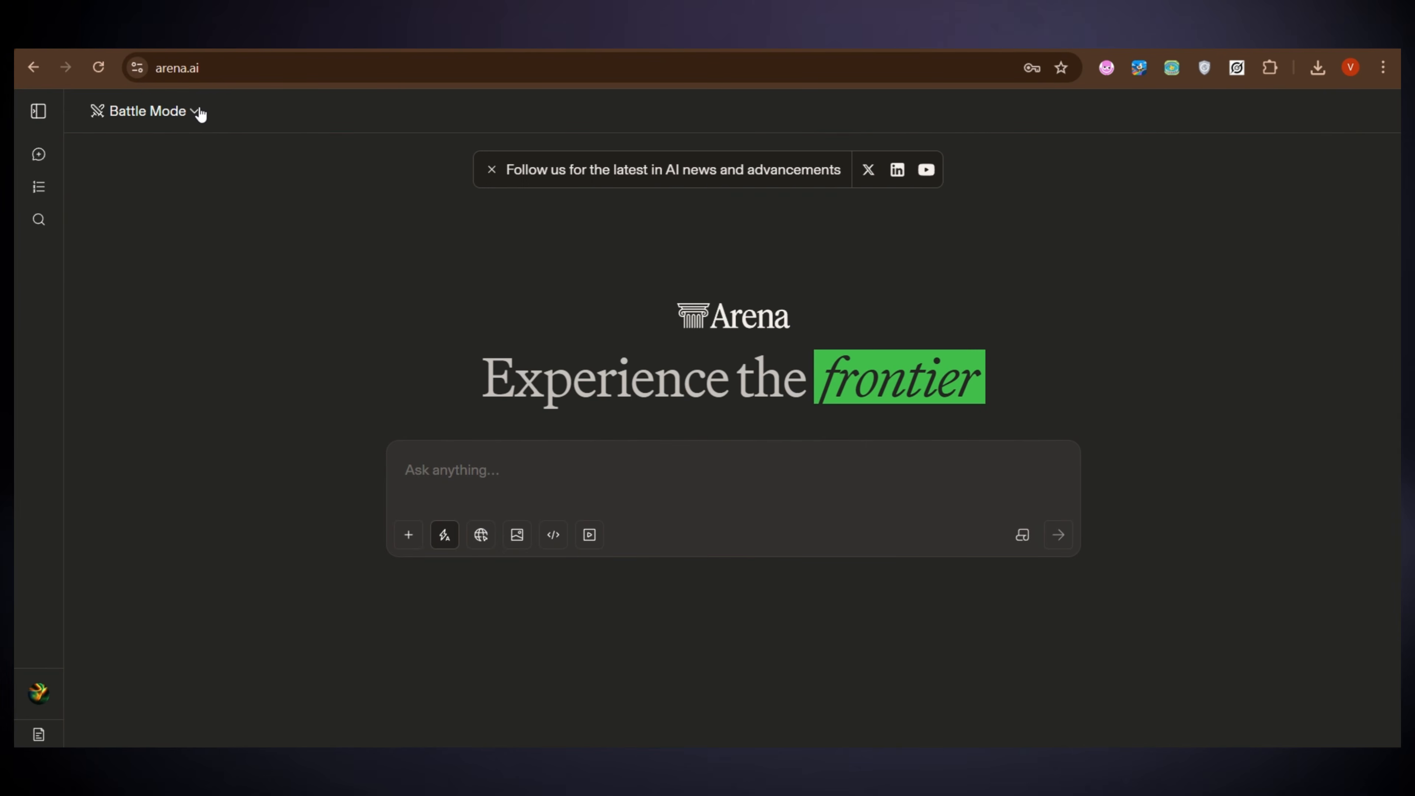
left_click(200, 114)
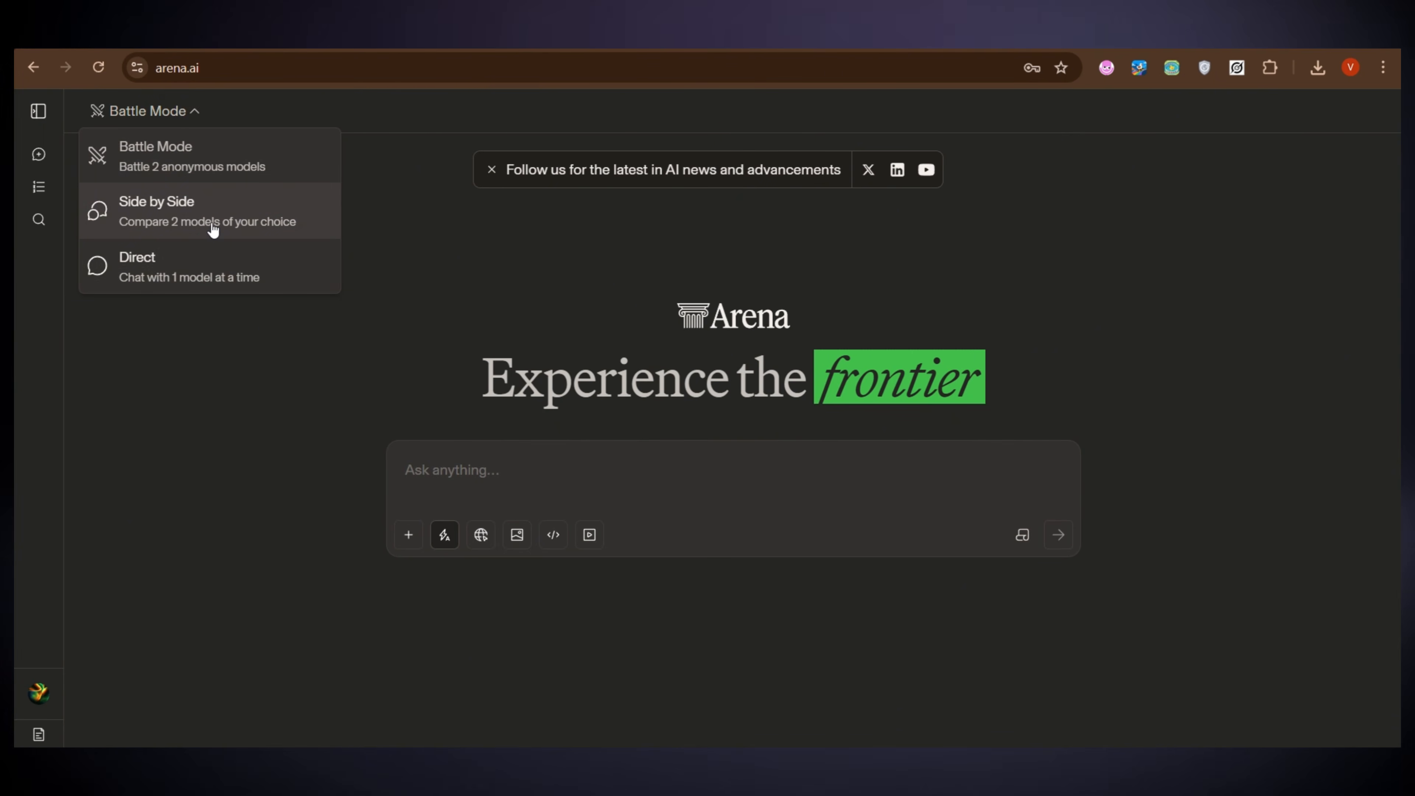
left_click(210, 231)
Step: Examine which image and text models are available for the first side-by-side slot
left_click(318, 115)
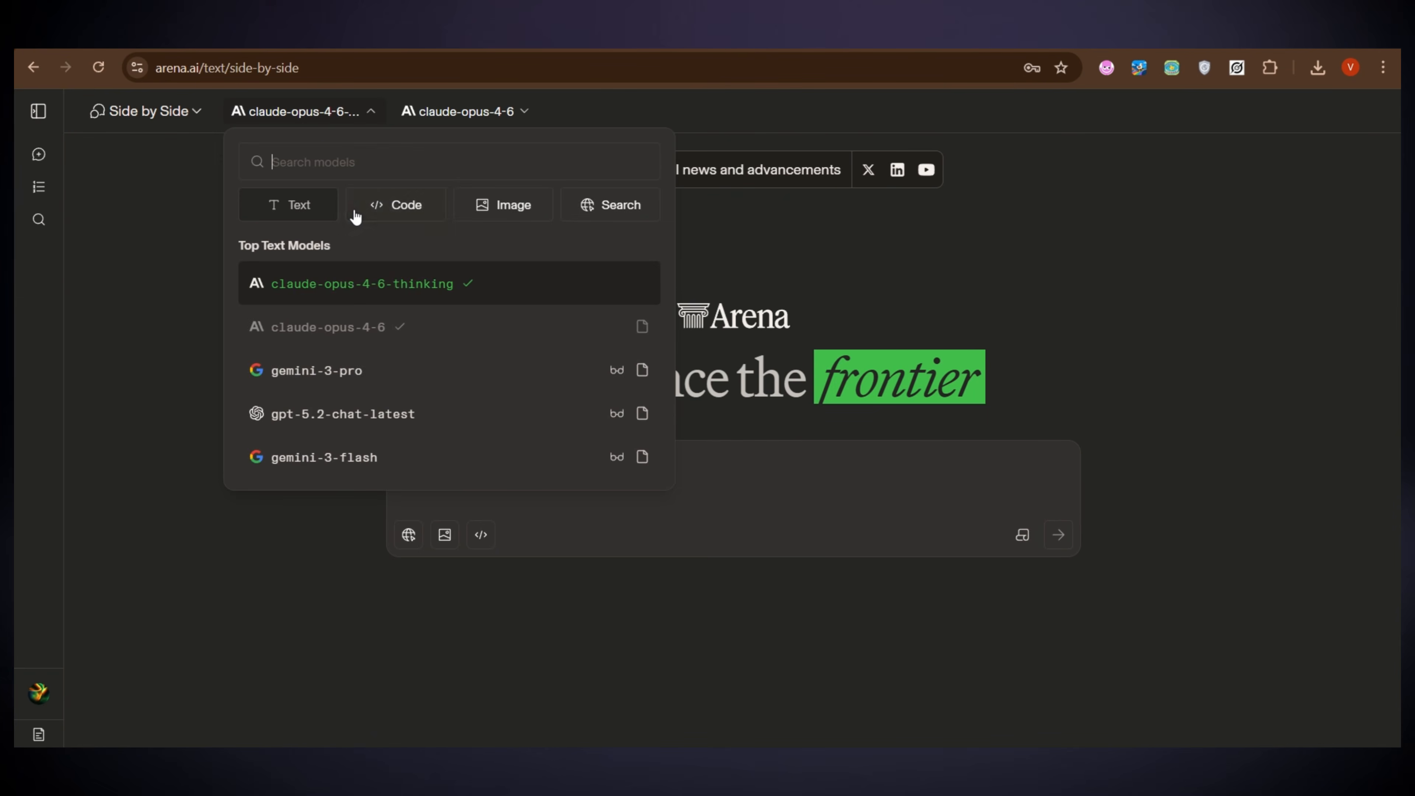
left_click(480, 212)
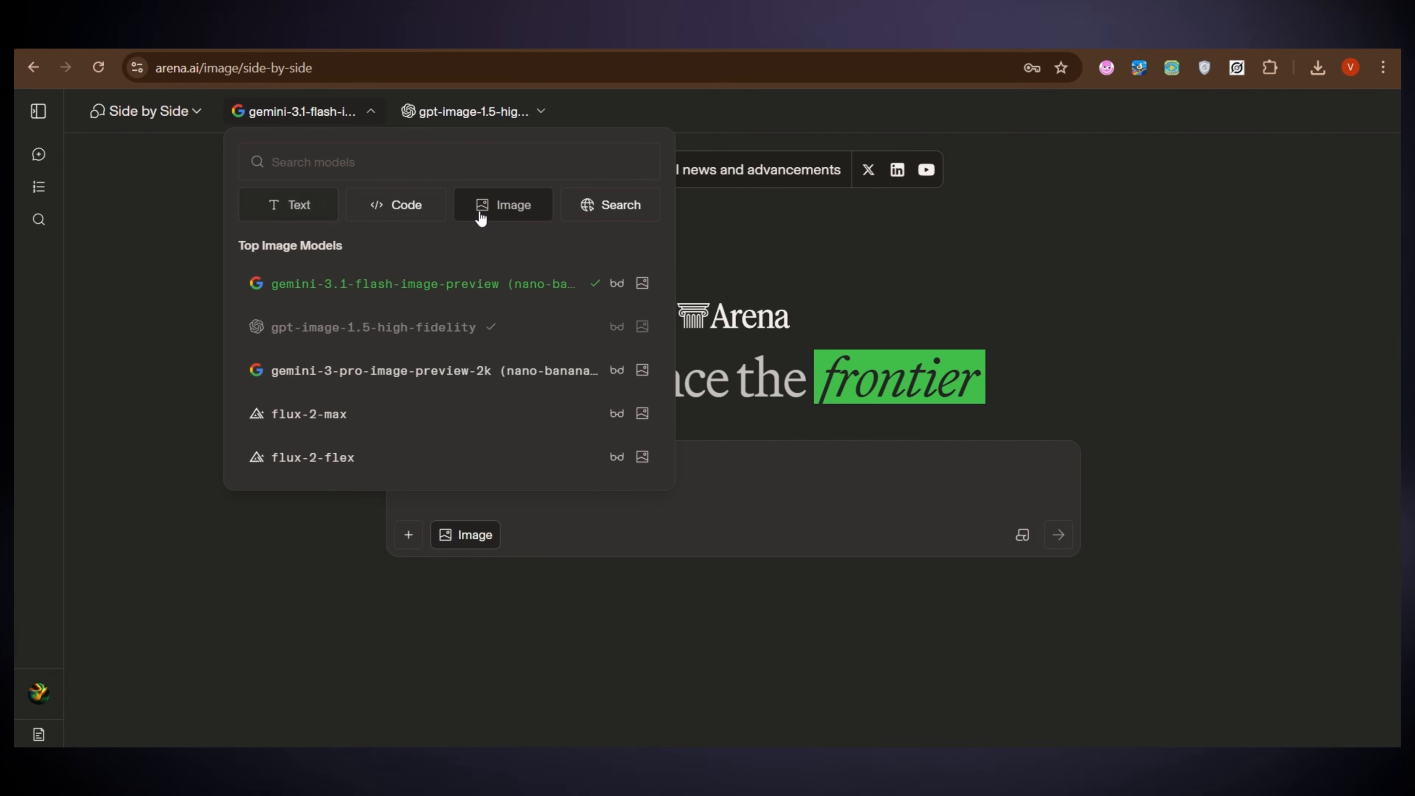
scroll(359, 325, "down", 1)
scroll(360, 326, "down", 3)
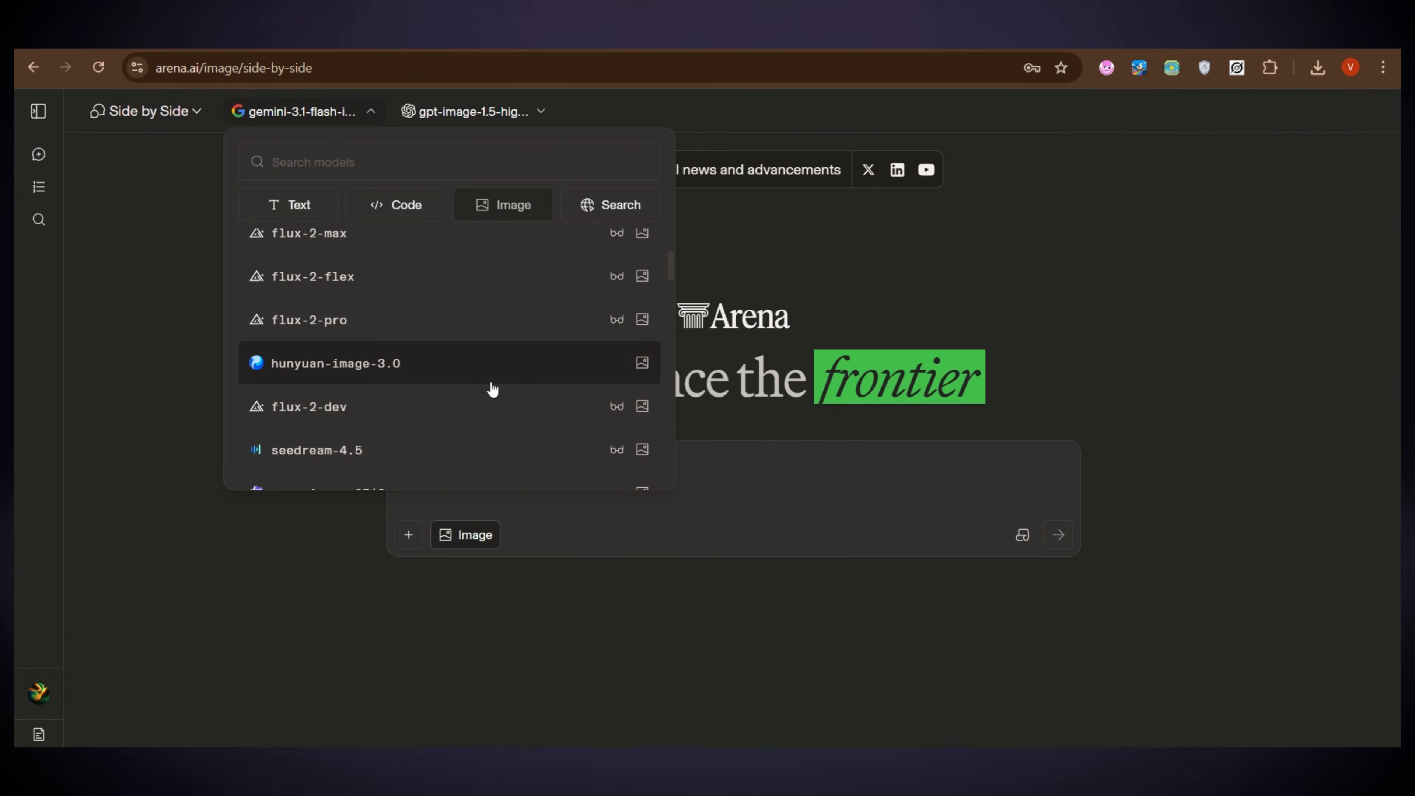
scroll(435, 355, "down", 5)
scroll(435, 355, "down", 5)
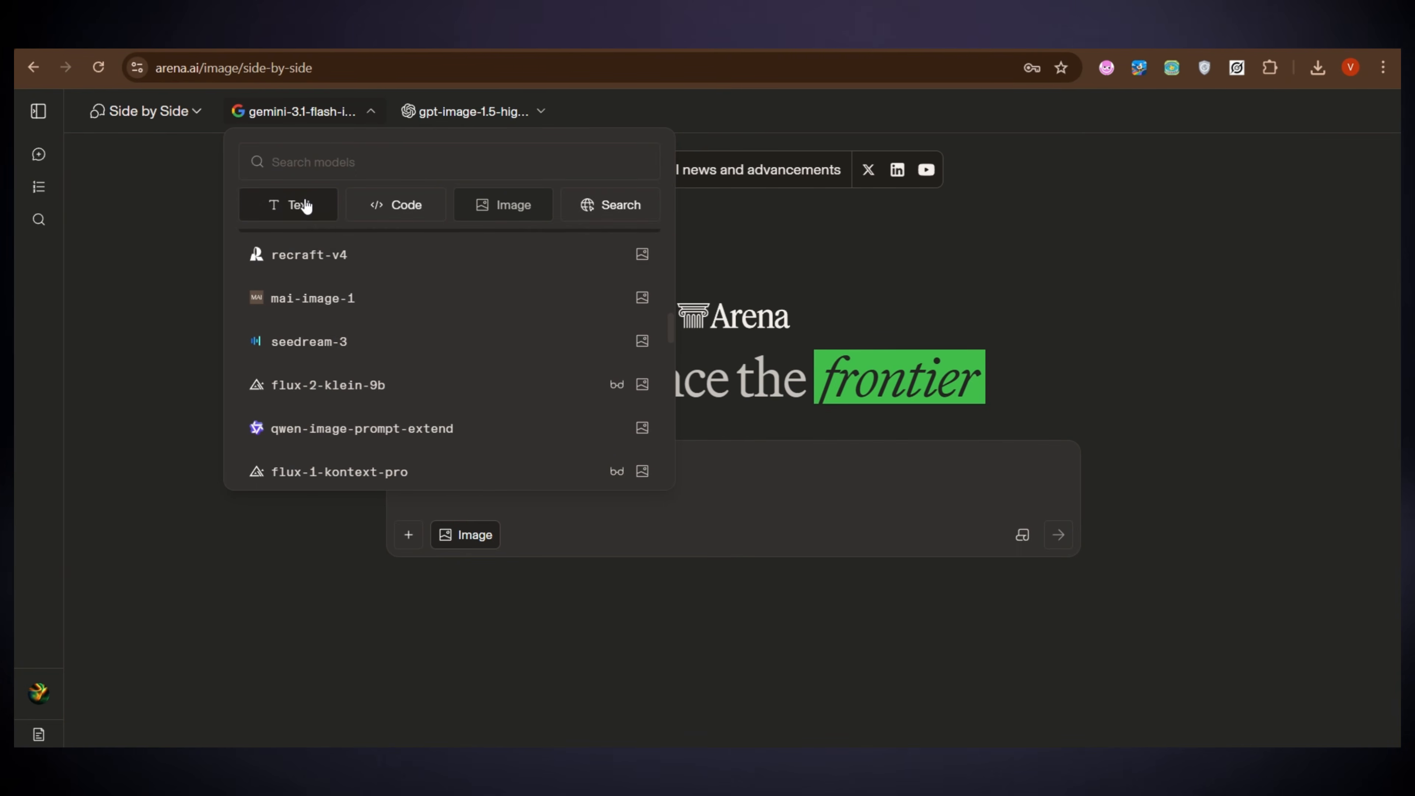
left_click(296, 207)
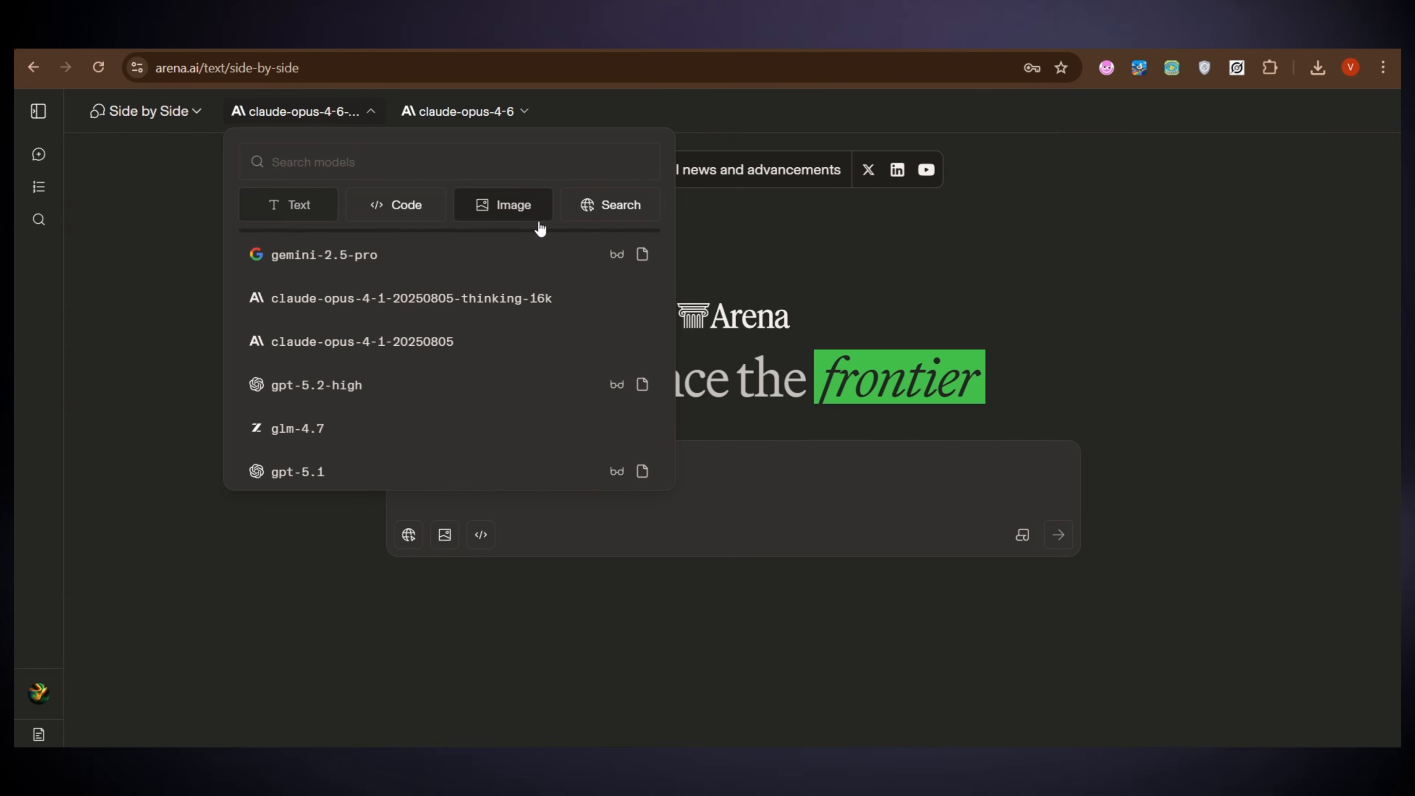
left_click(715, 233)
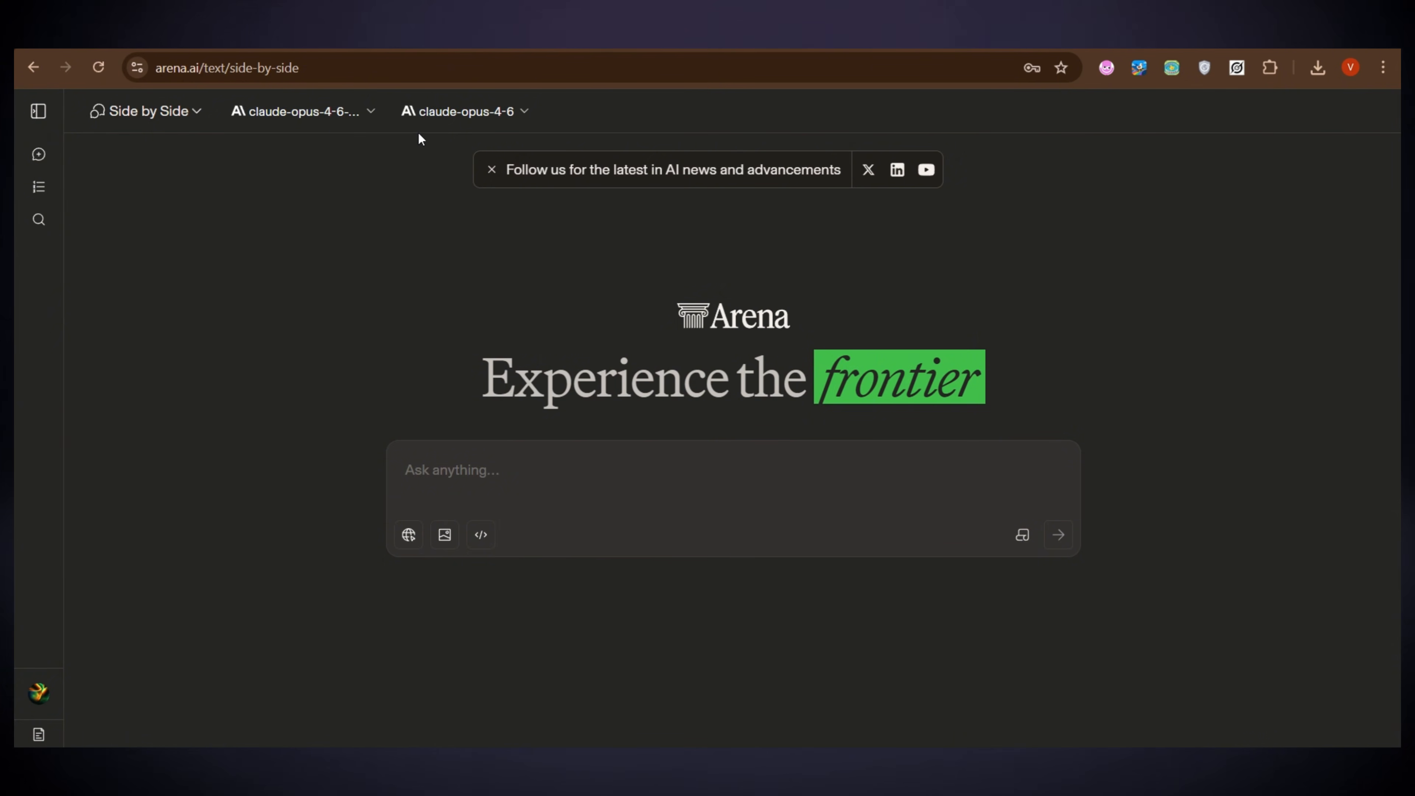
Step: Set the first side-by-side model to gpt-5.2-chat-latest
left_click(366, 114)
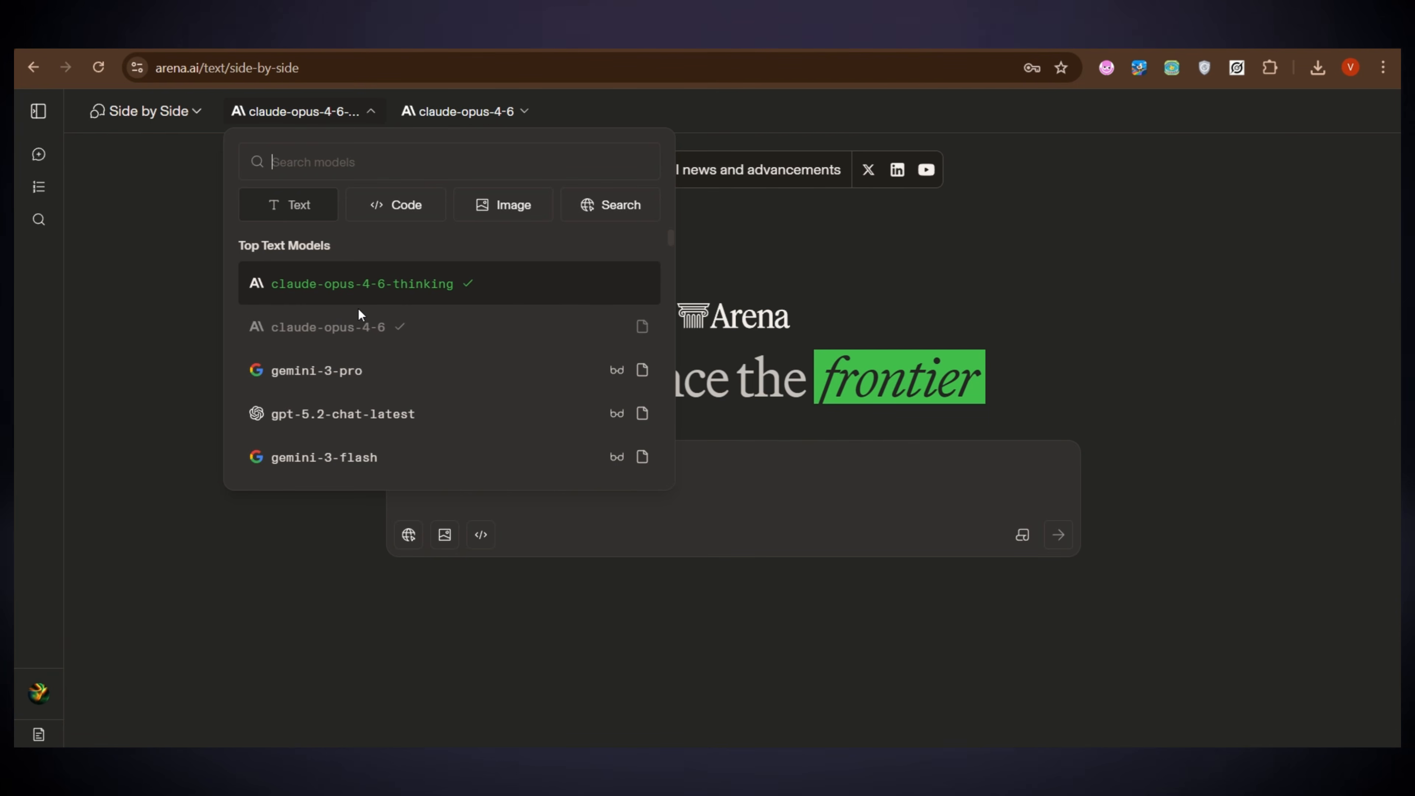
scroll(340, 368, "down", 2)
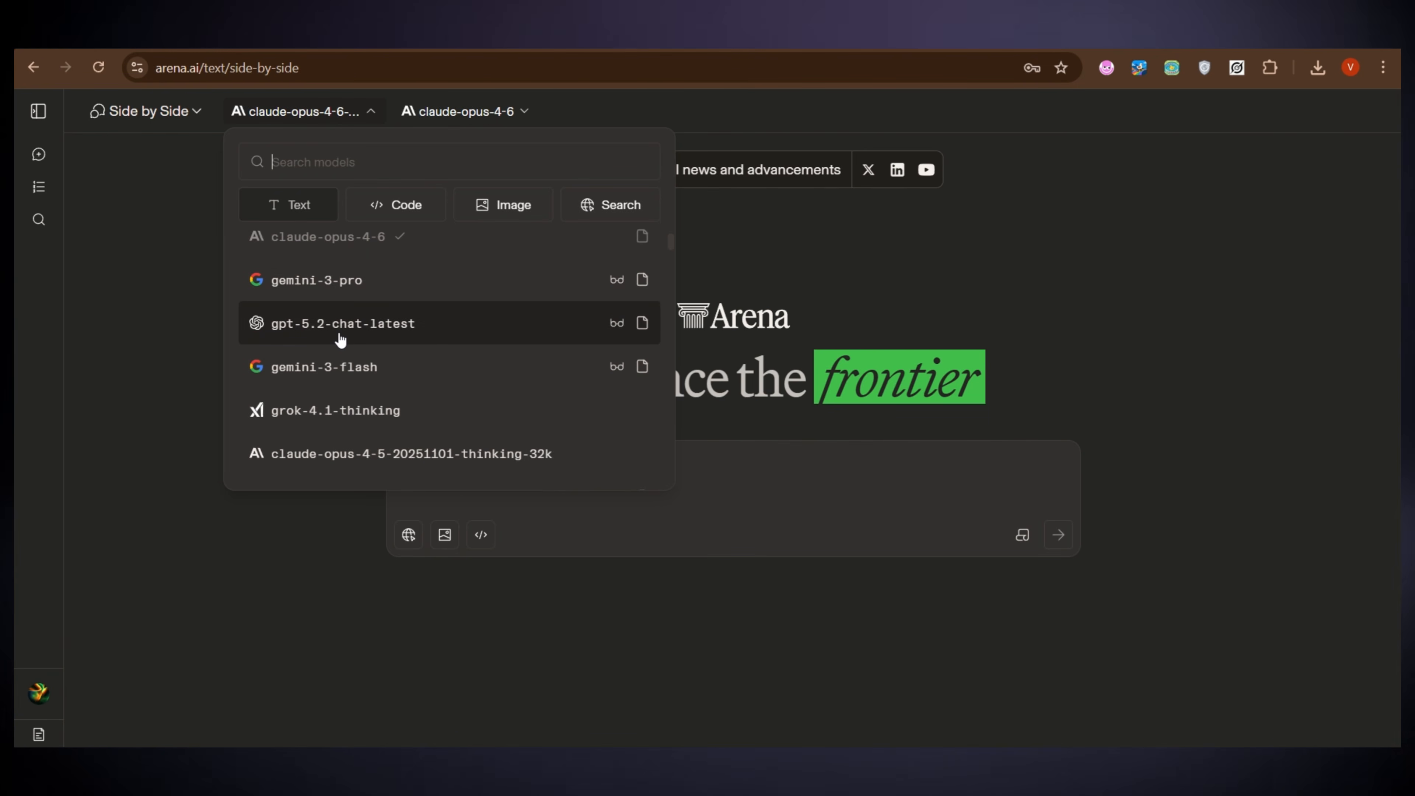
left_click(341, 330)
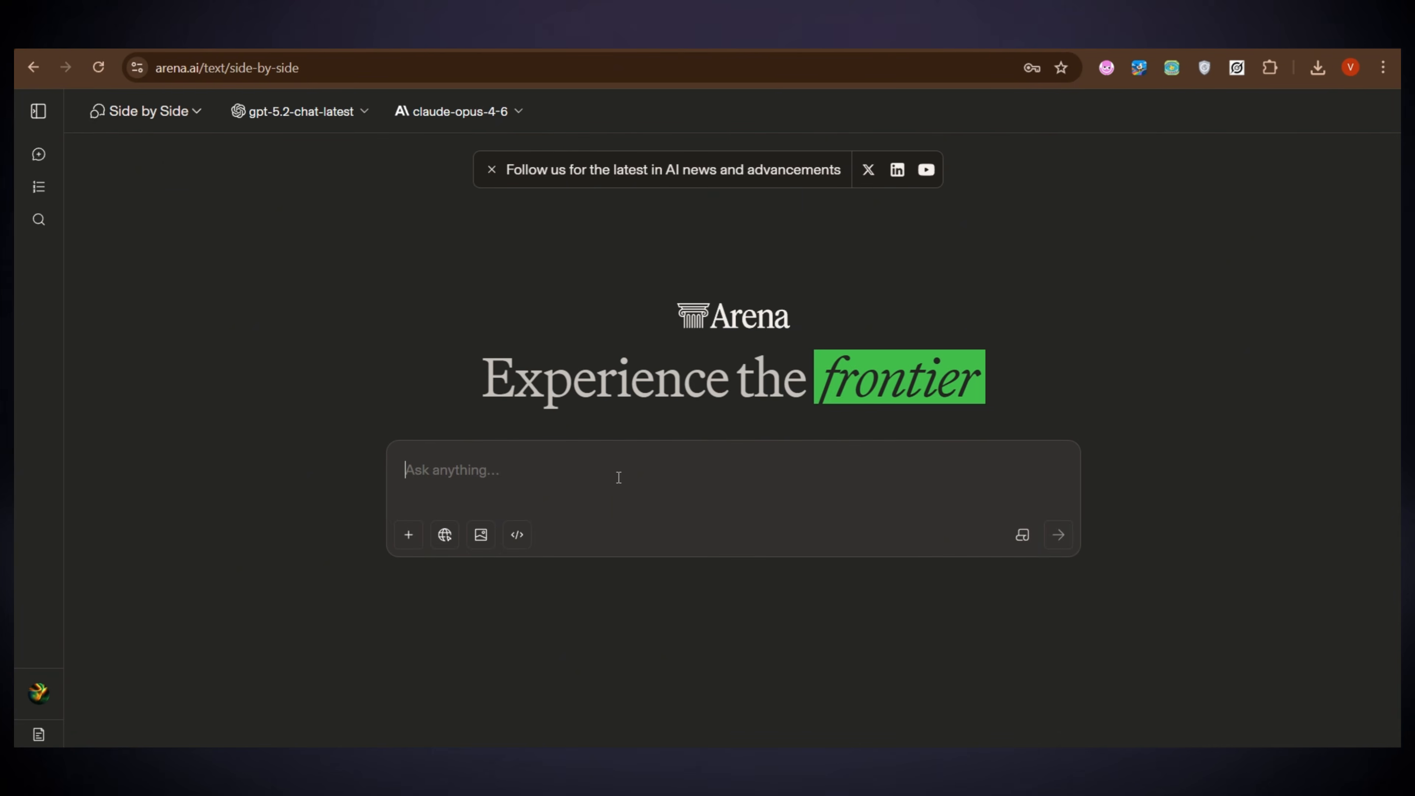
Step: Switch to Notepad, copy the whole 45-second image and video prompt request, and paste it into Arena's message box
mouse_move(922, 761)
left_click(737, 663)
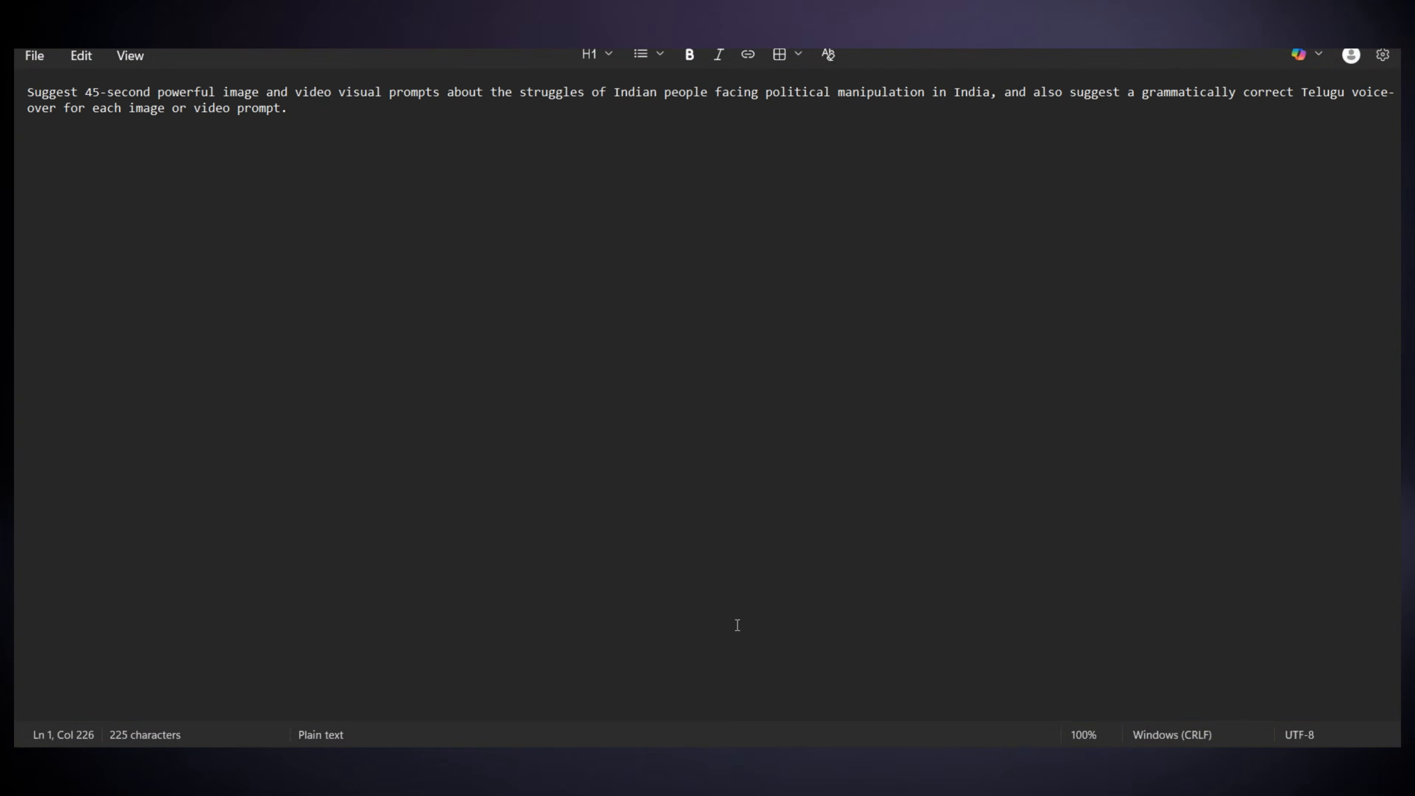
key("ctrl+a")
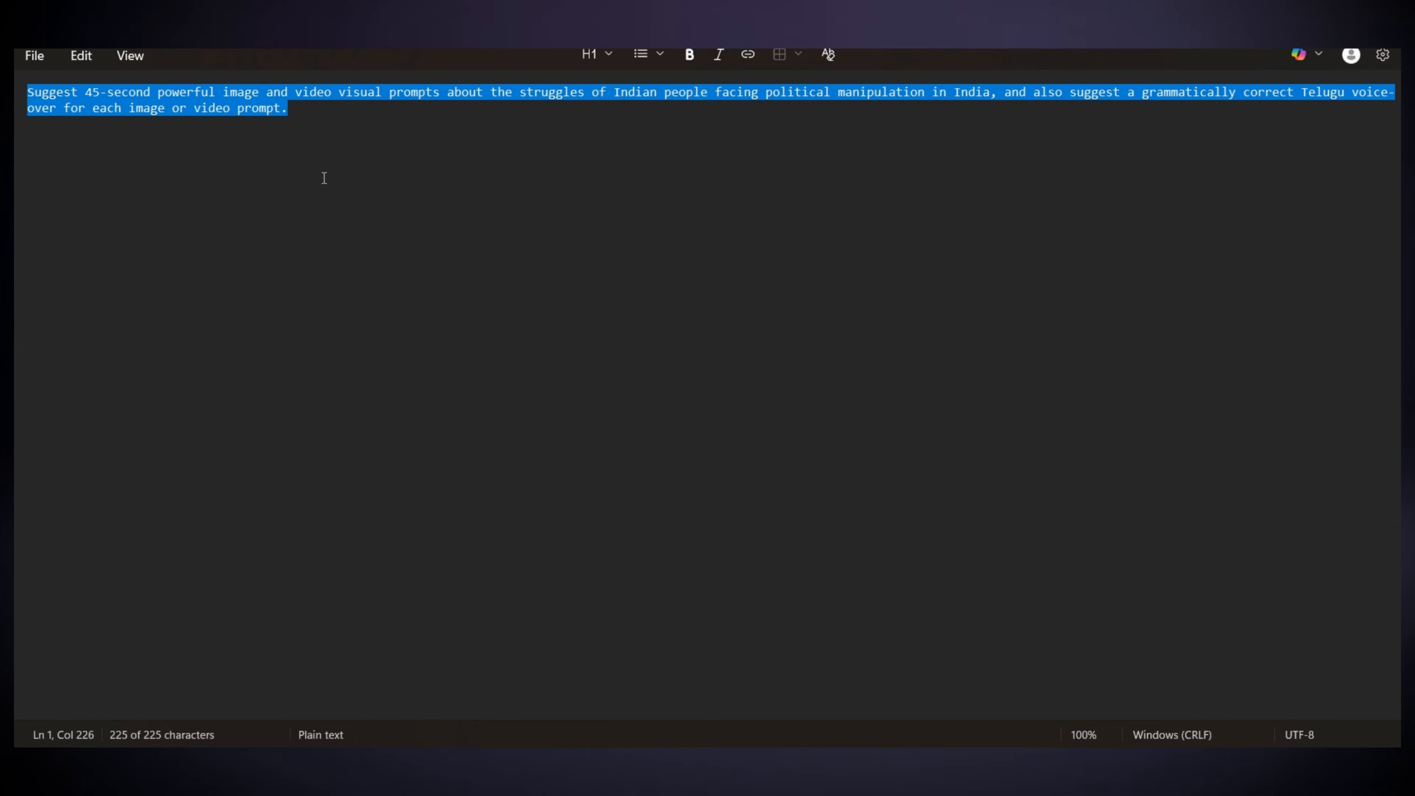
key("ctrl+c")
key("alt+Tab")
left_click(579, 472)
key("ctrl+v")
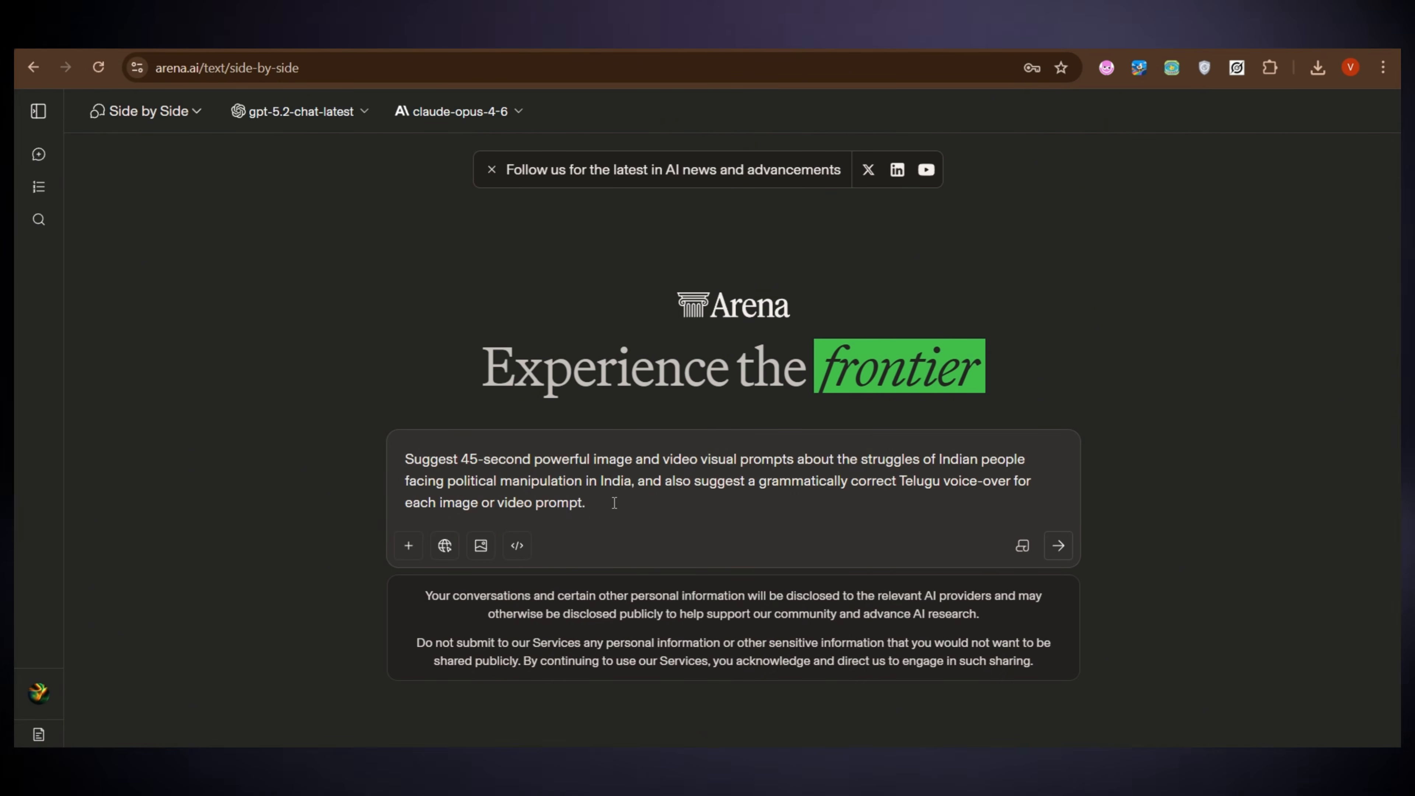
left_click_drag(619, 496, 413, 455)
left_click(668, 496)
left_click_drag(668, 497, 379, 471)
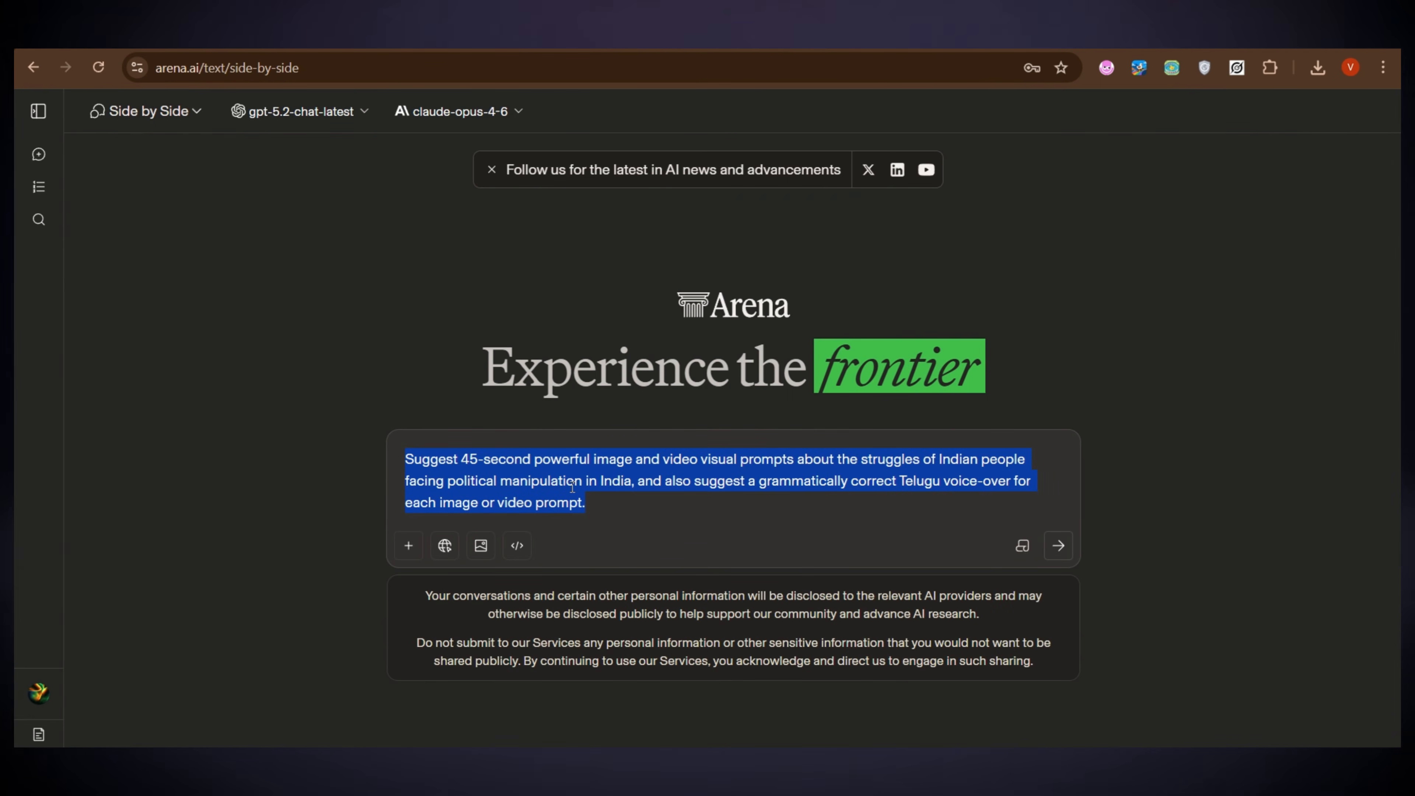
left_click(598, 483)
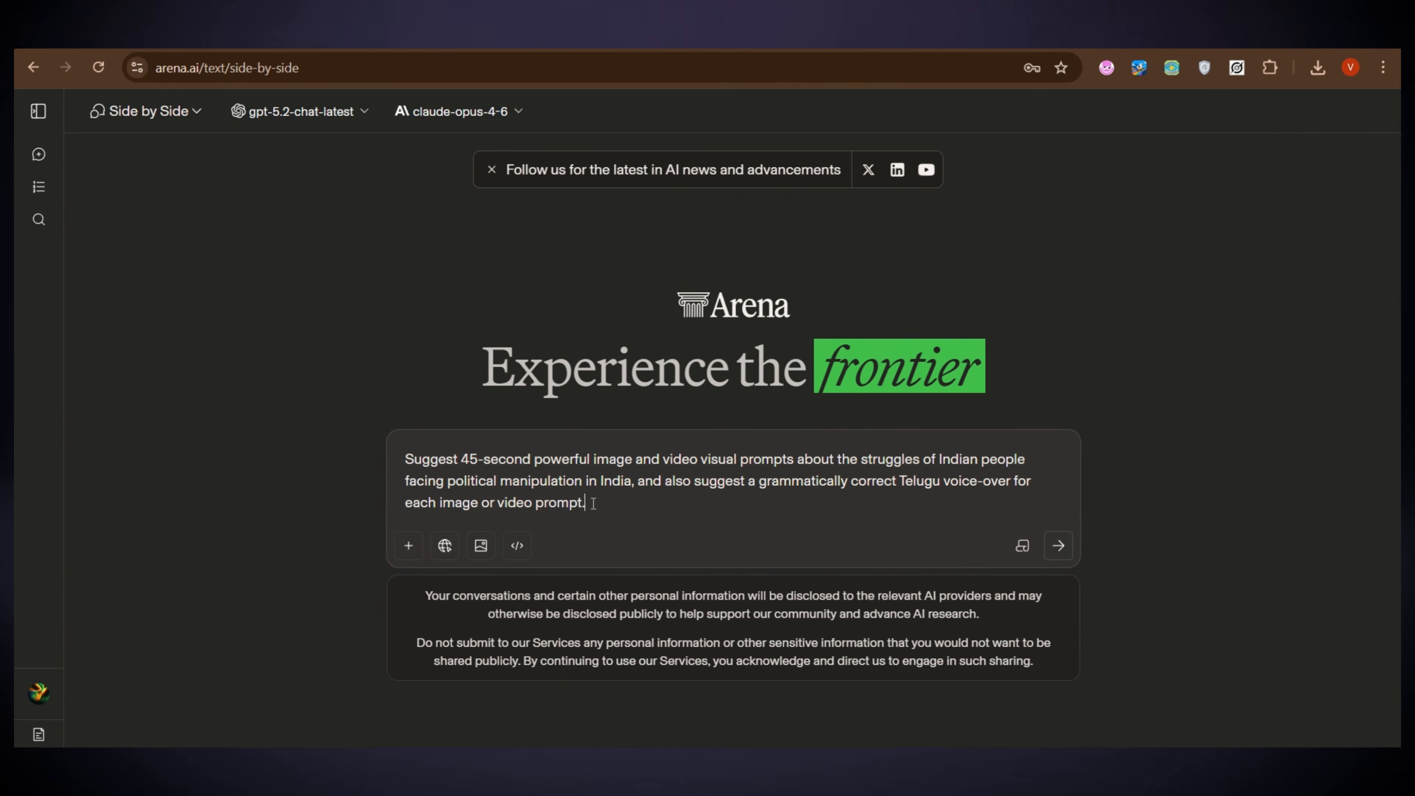
left_click_drag(593, 504, 402, 439)
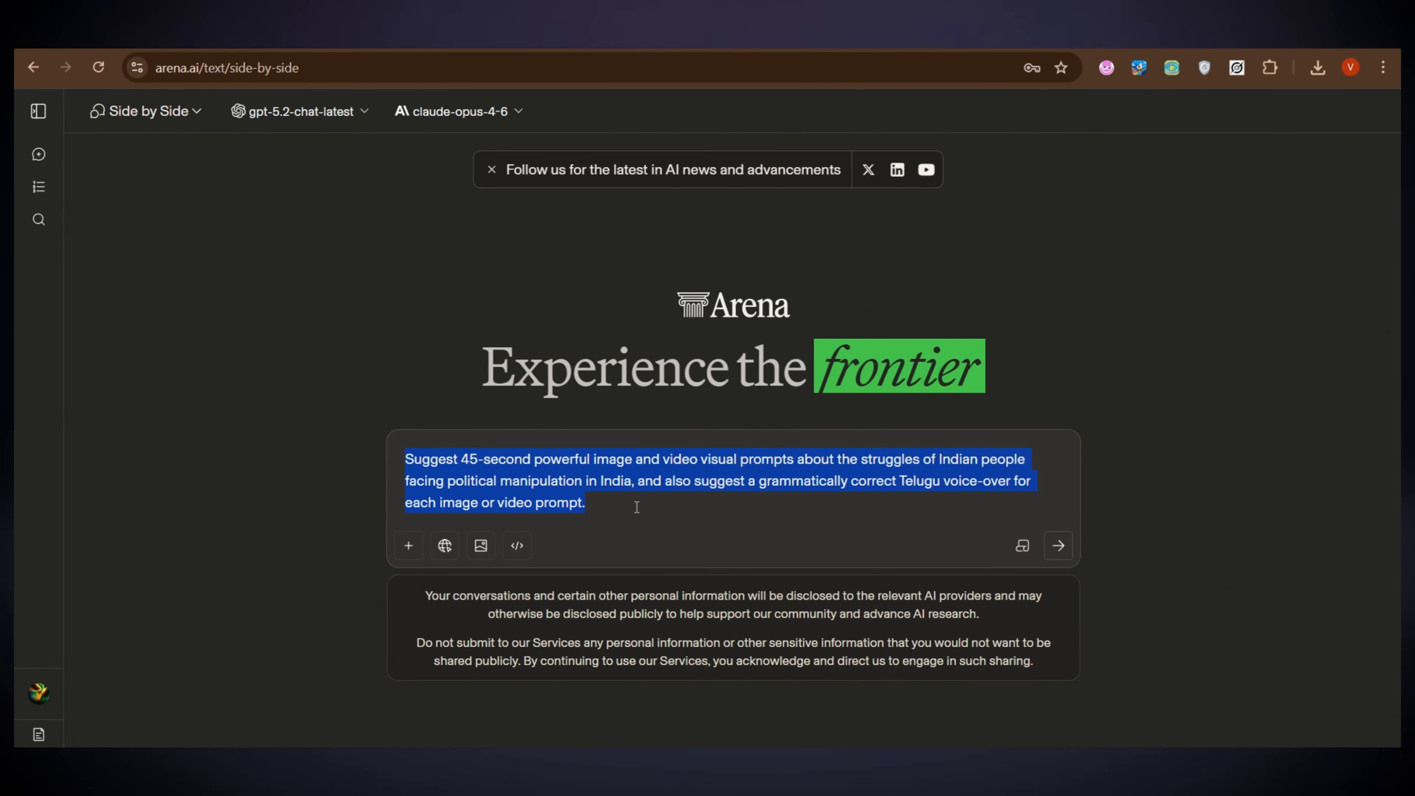
Step: Submit the pasted request to both models and agree to the Terms of Use & Privacy Policy
left_click(636, 507)
left_click(1056, 548)
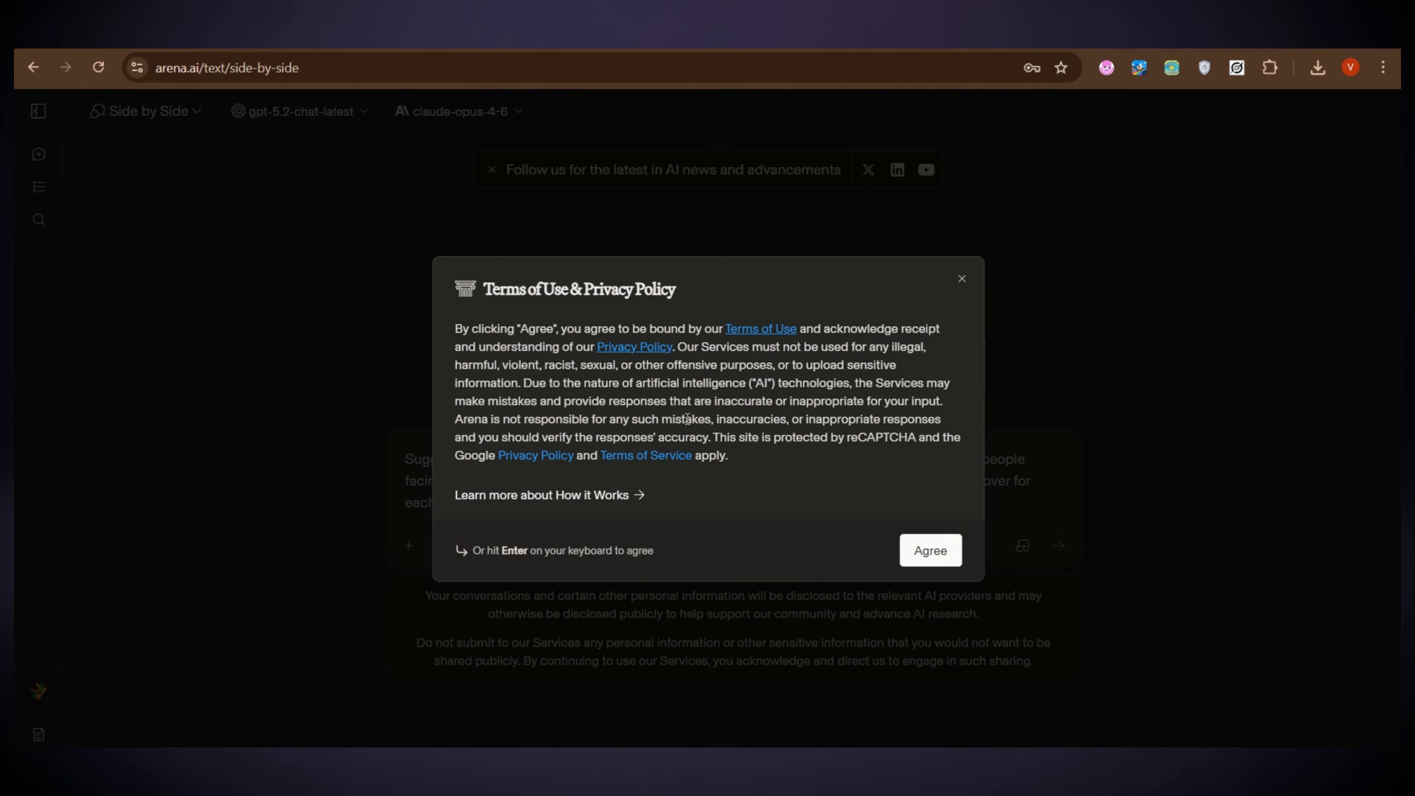
left_click(945, 559)
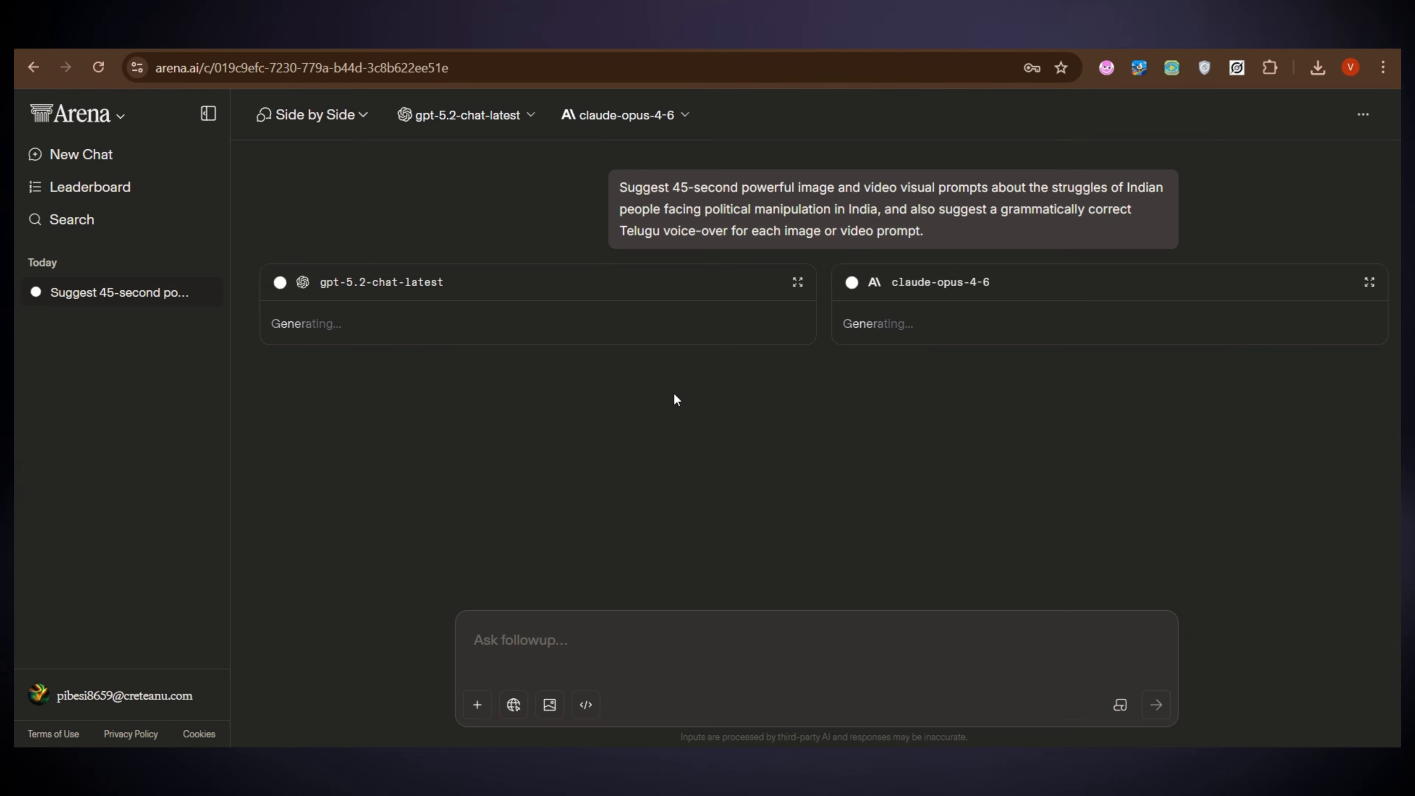
Step: Compare the gpt-5.2-chat-latest and claude-opus-4-6 responses, including their visual prompts and Telugu voice-overs
left_click_drag(998, 282, 897, 287)
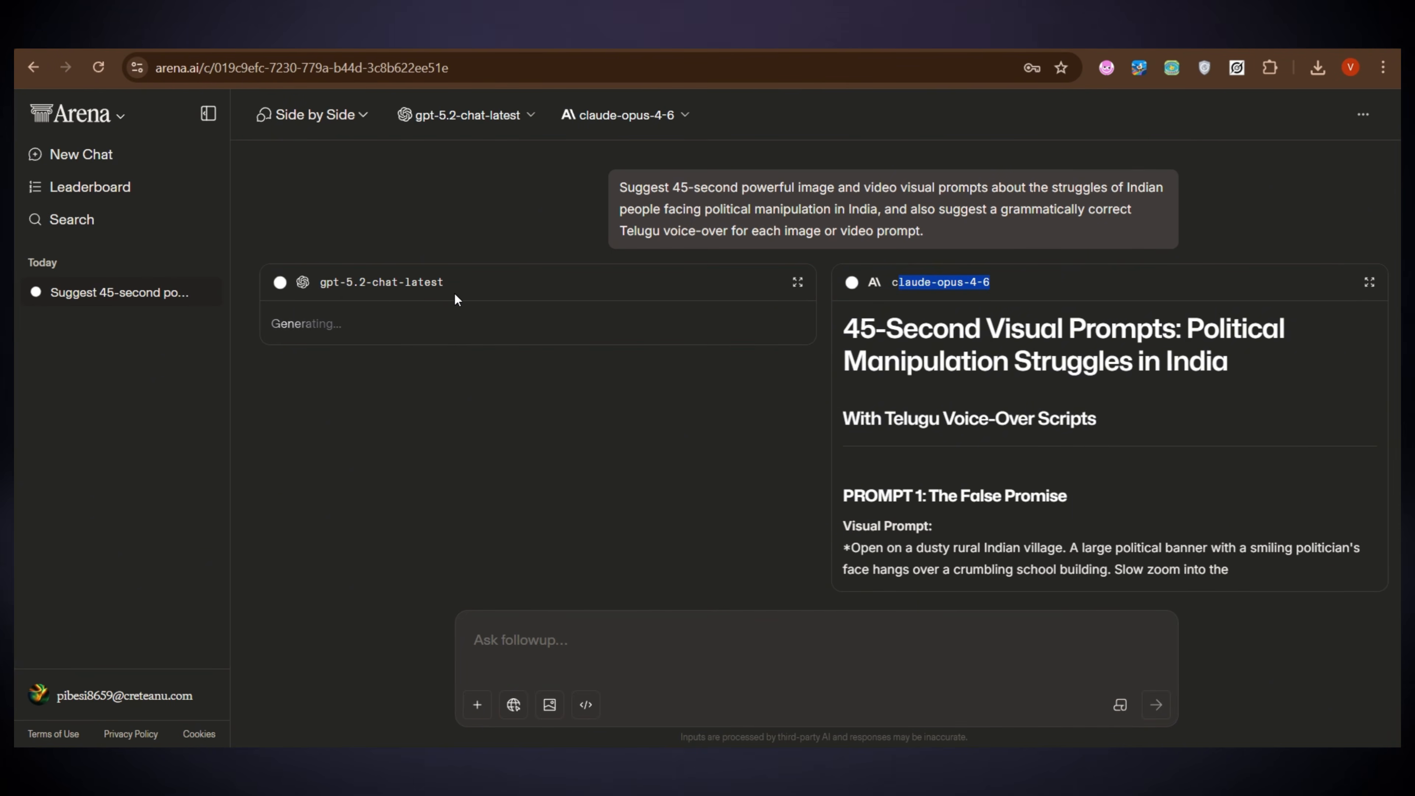
left_click_drag(445, 284, 326, 275)
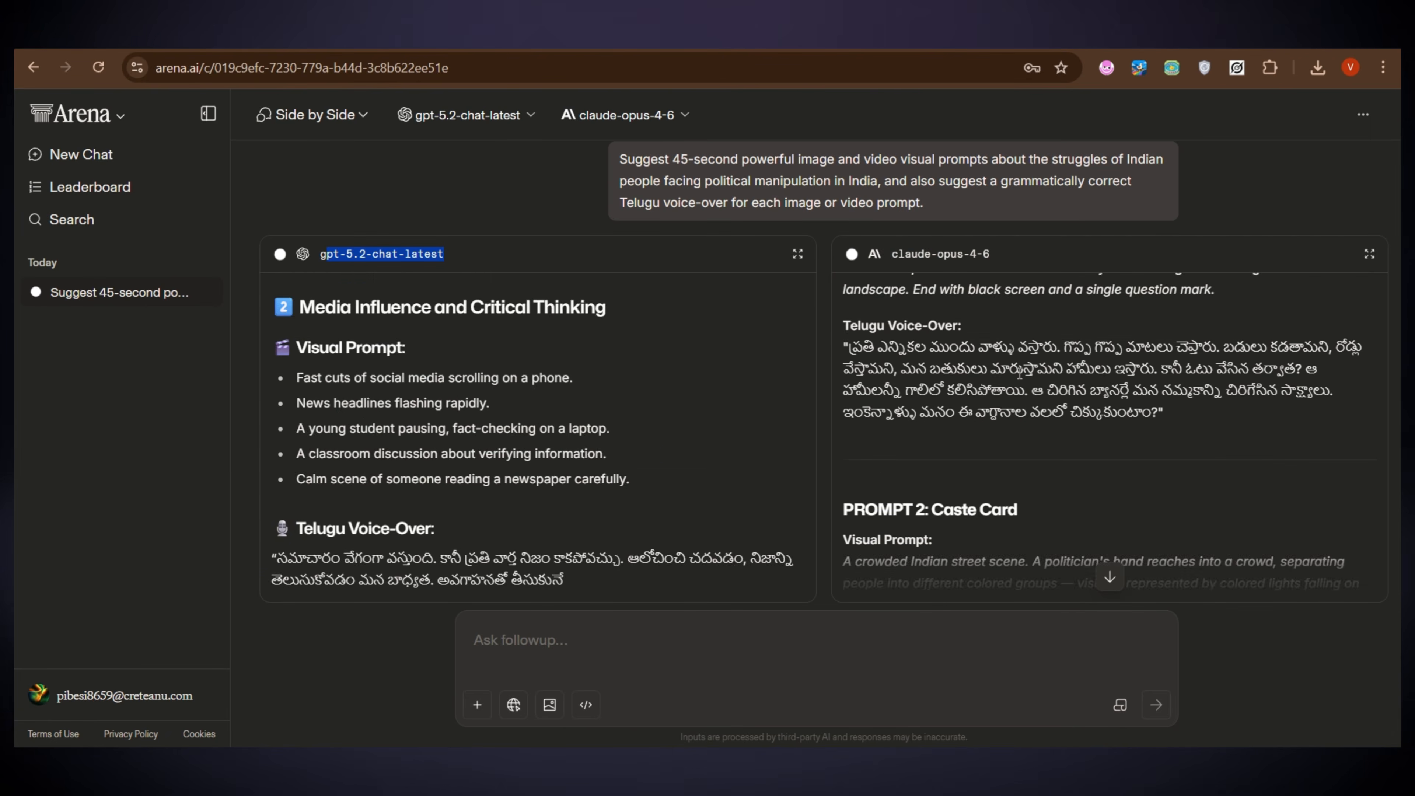
scroll(1020, 379, "up", 4)
scroll(1020, 379, "up", 1)
scroll(1019, 385, "down", 7)
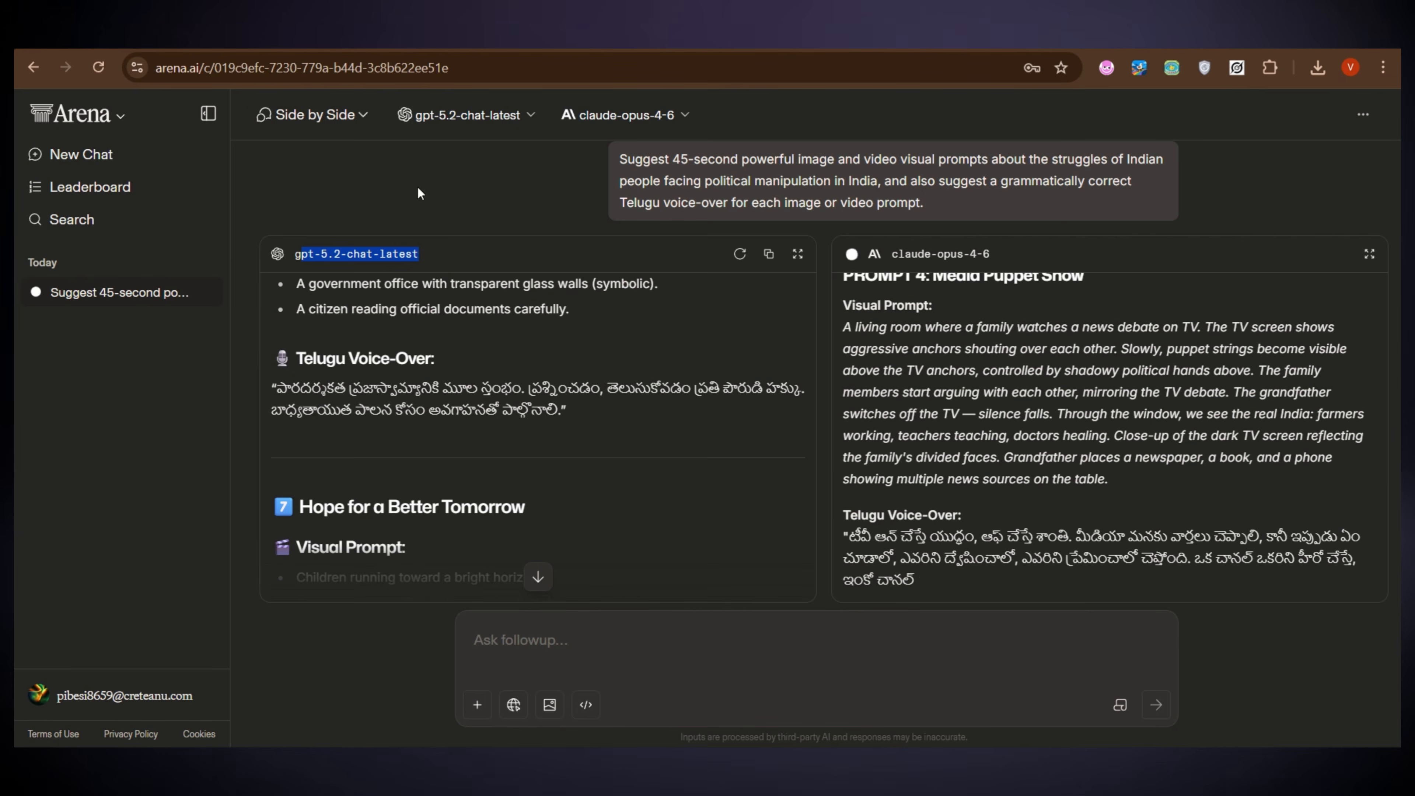
Step: Switch the chat mode to Direct and choose gpt-5.2-chat-latest as the model
left_click(338, 123)
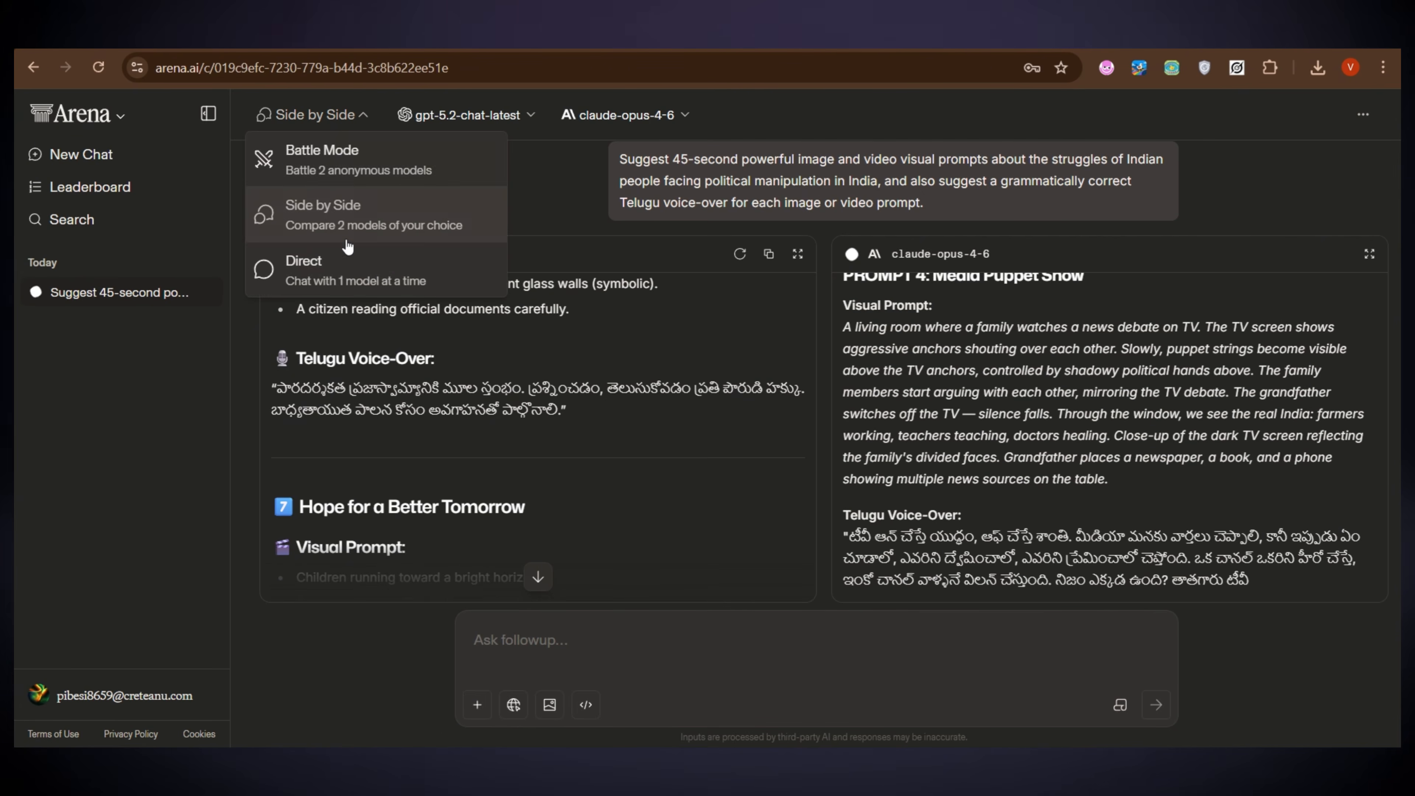
left_click(349, 269)
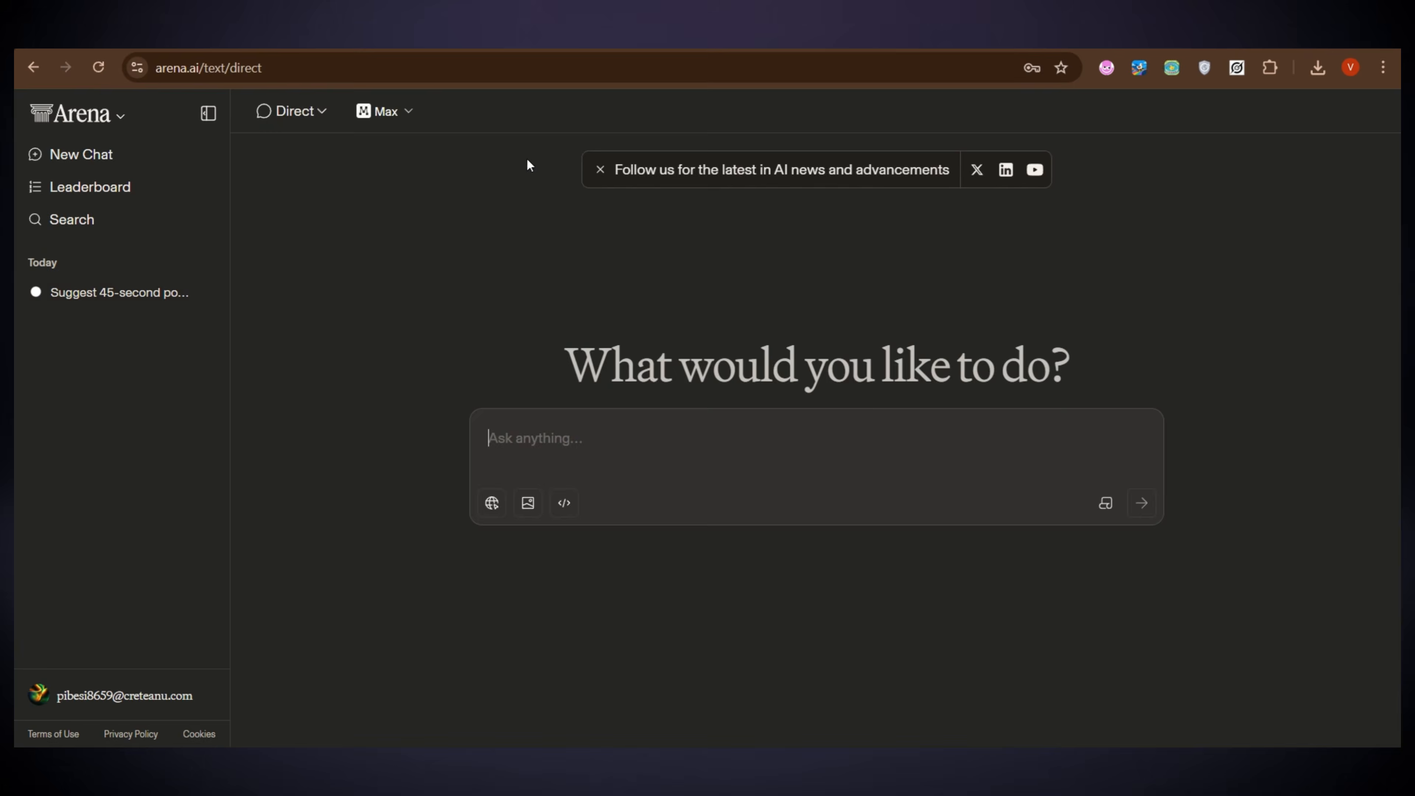
left_click(397, 124)
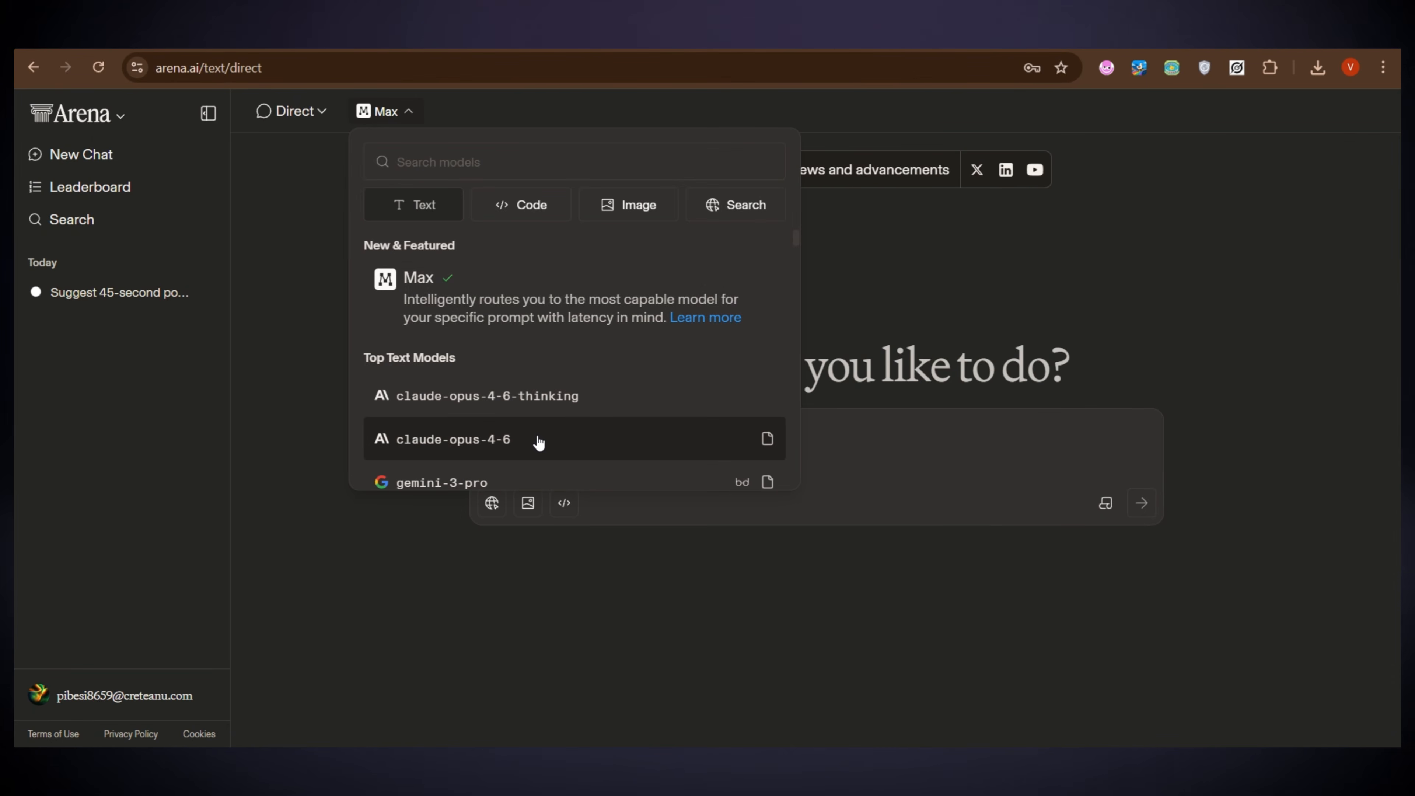
scroll(517, 445, "down", 2)
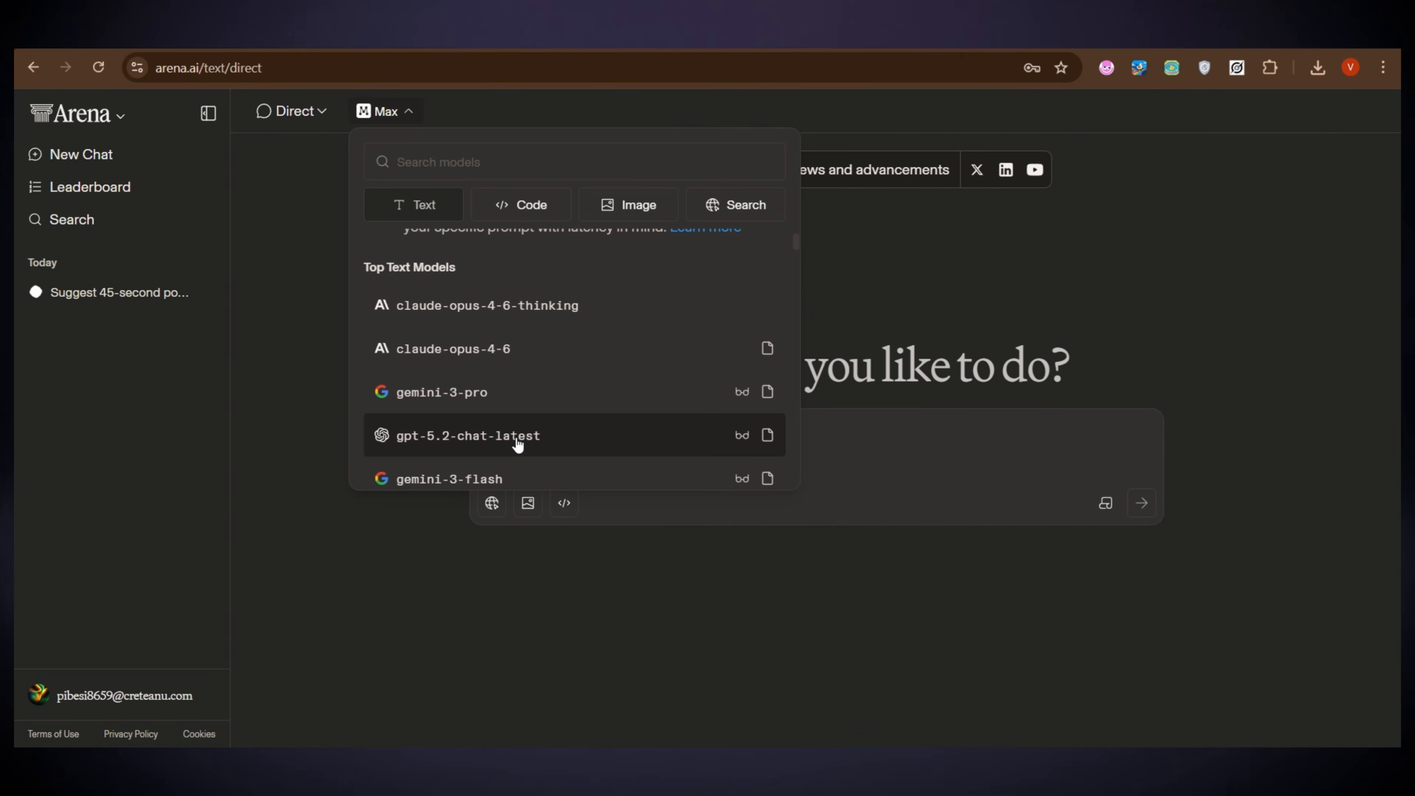
left_click(518, 443)
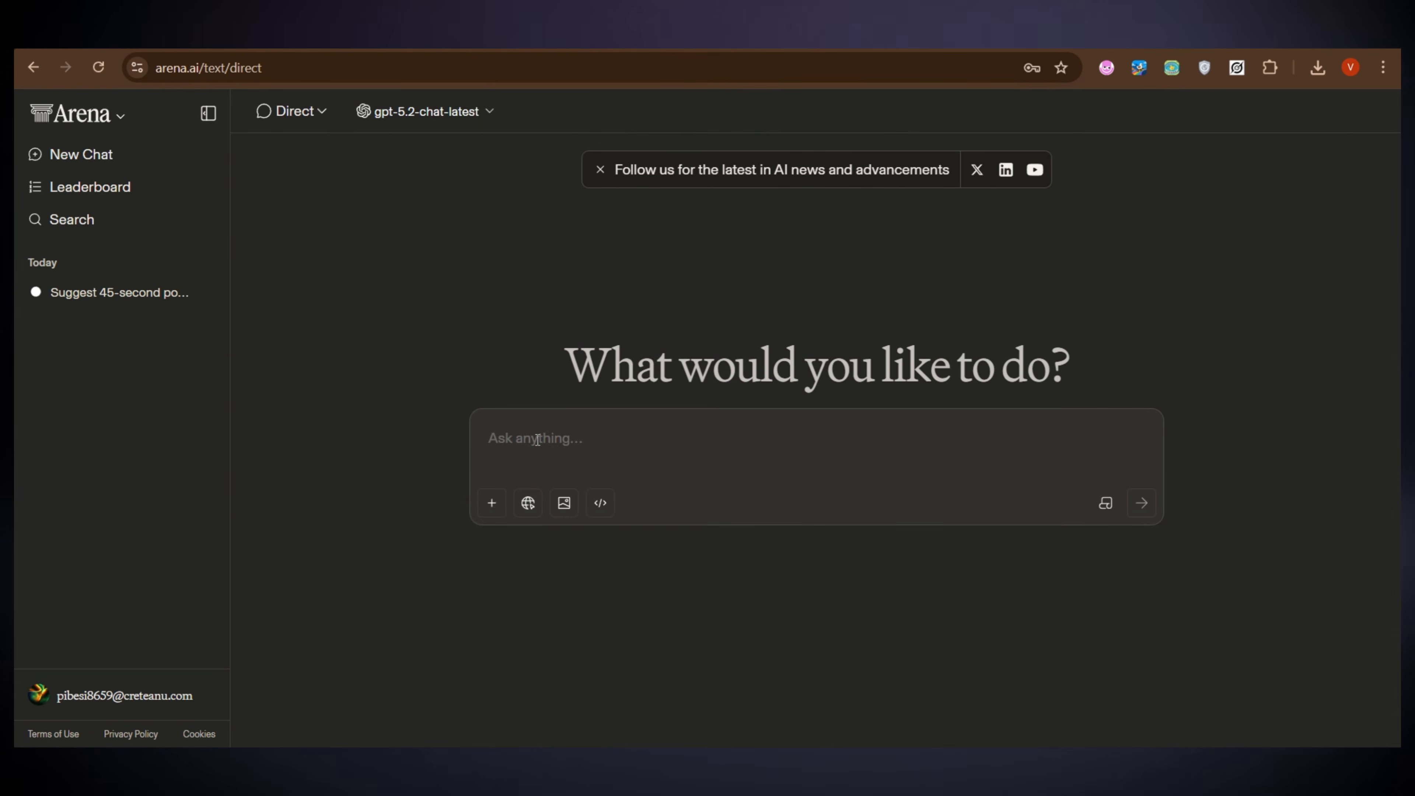
Step: Paste and submit the copied 45-second prompt request in the direct chat, and look through the response
key("ctrl+v")
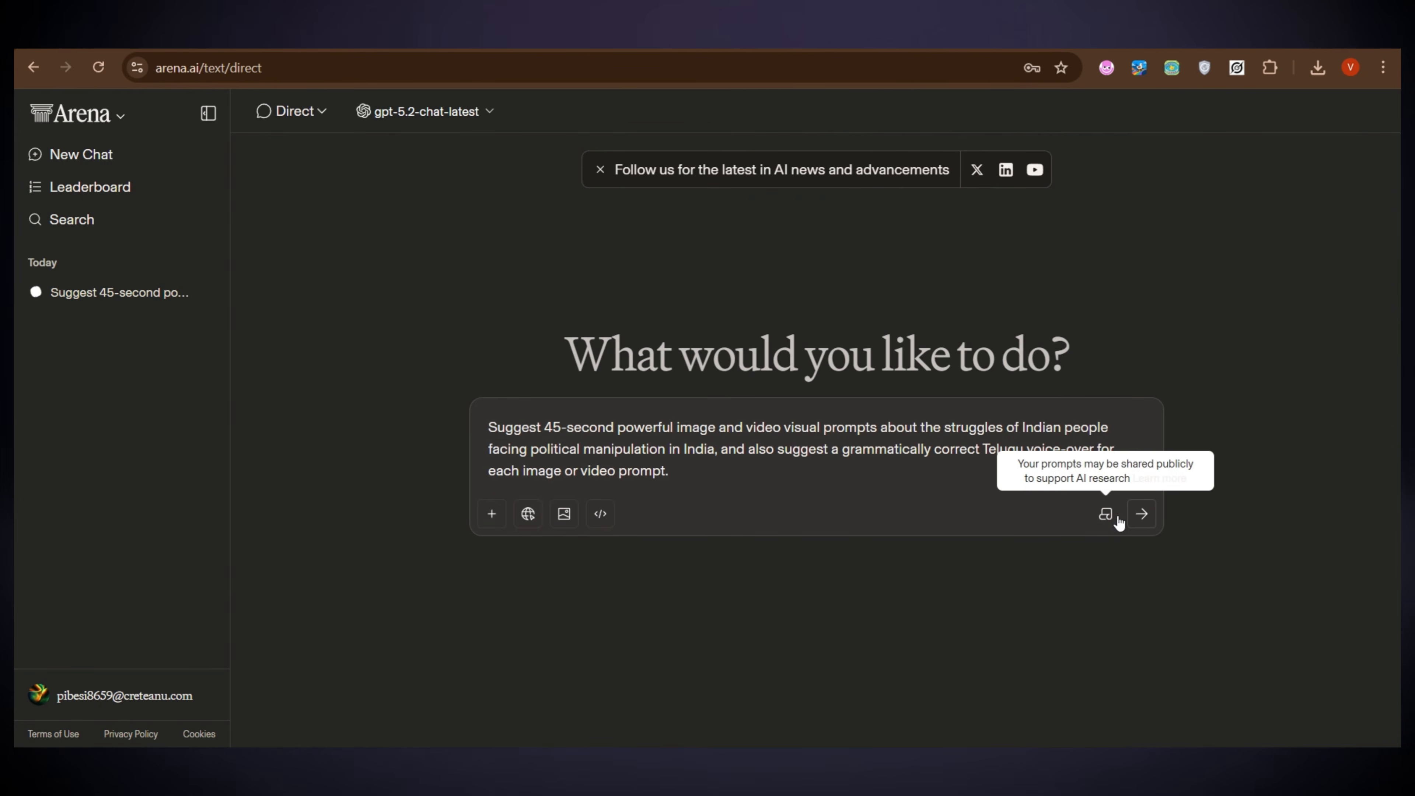
left_click(1141, 514)
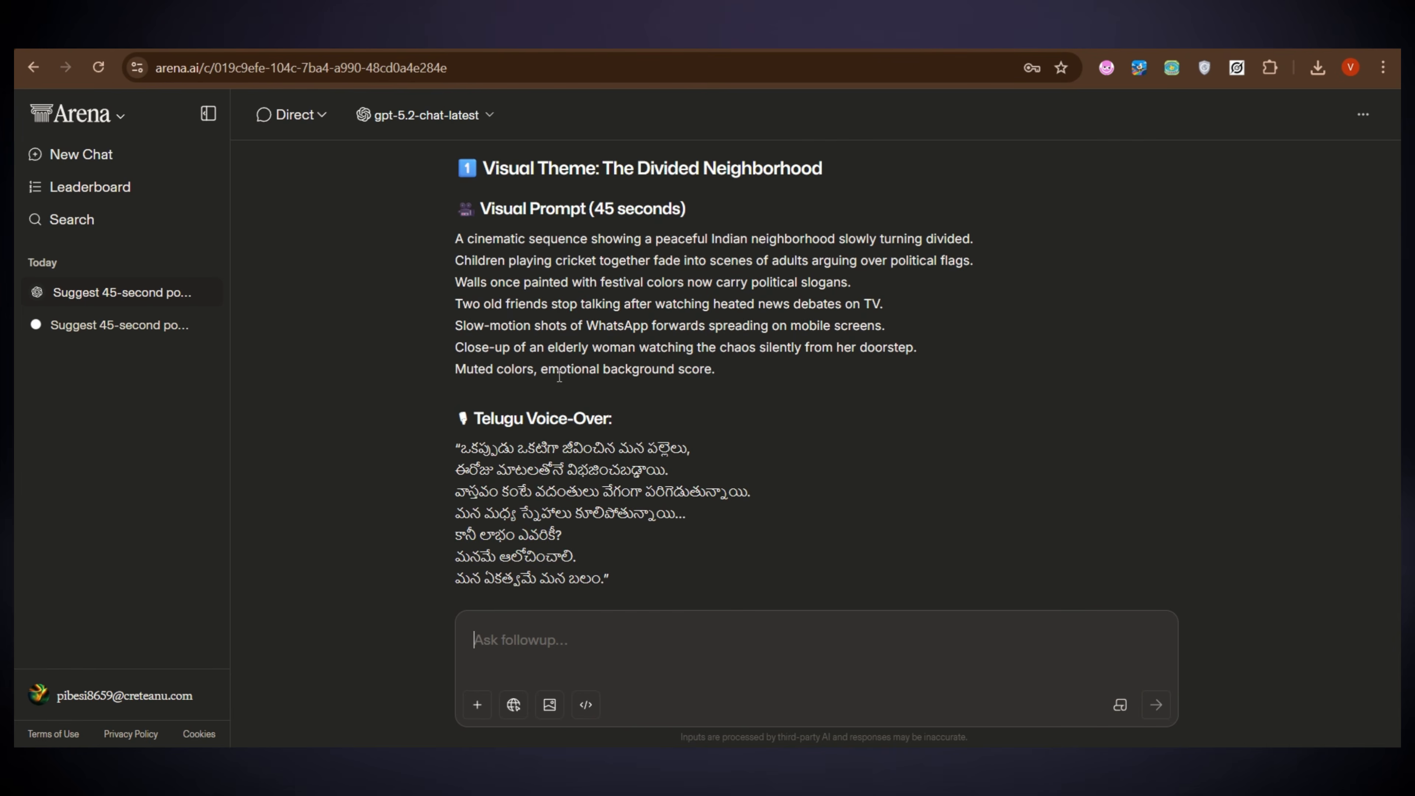
scroll(559, 377, "down", 2)
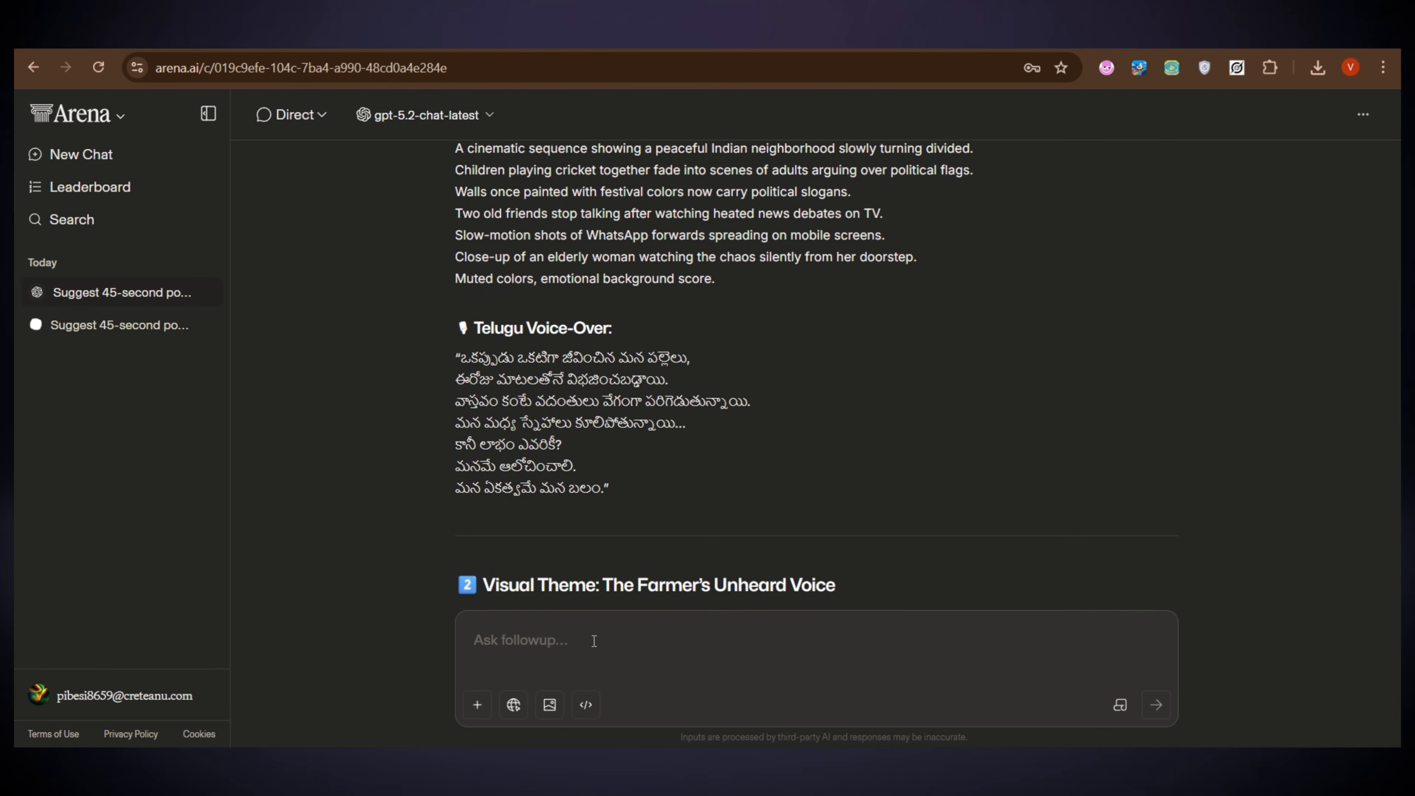
Step: Send the follow-up message "suggets image prompts also" and go to the generated image prompts
type("suggets")
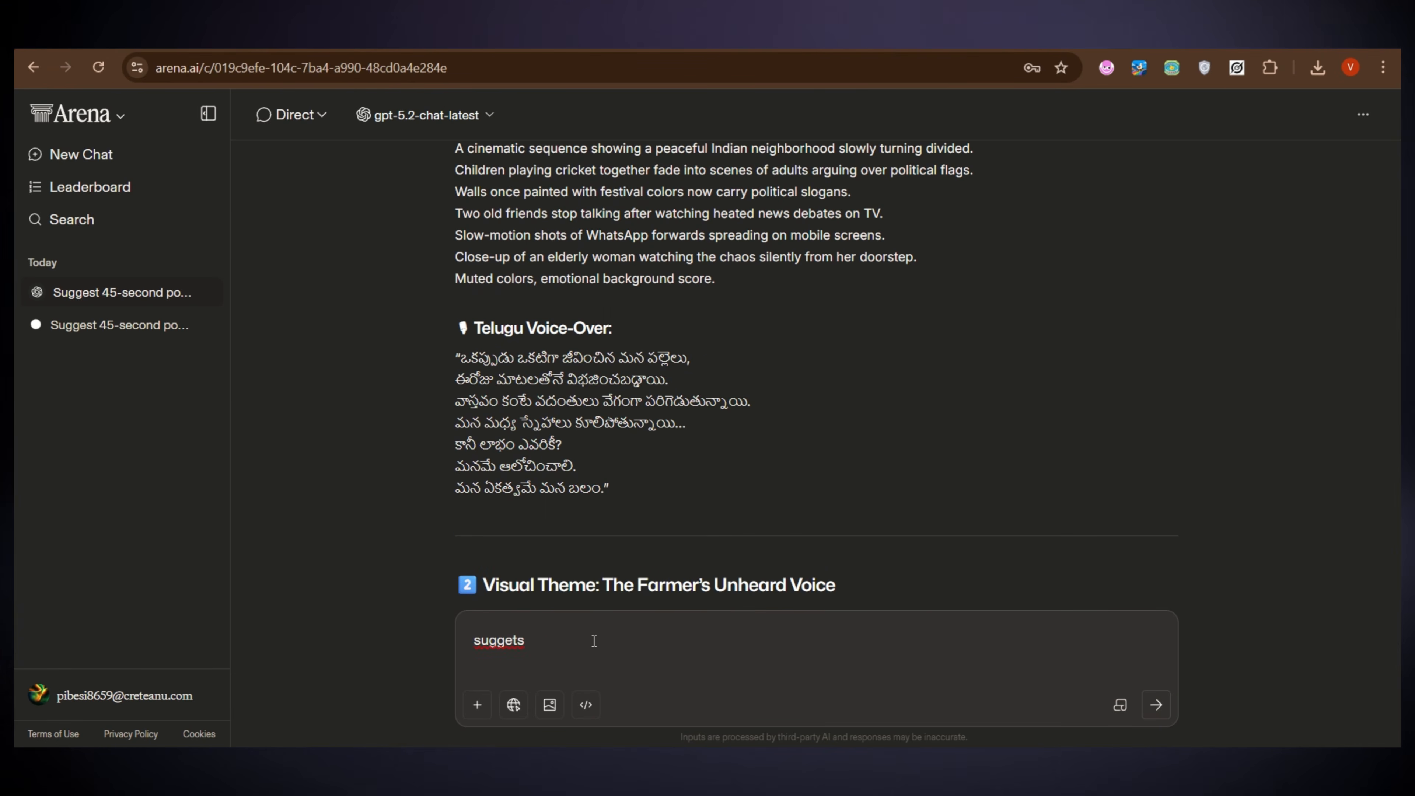
type(" image prompts a")
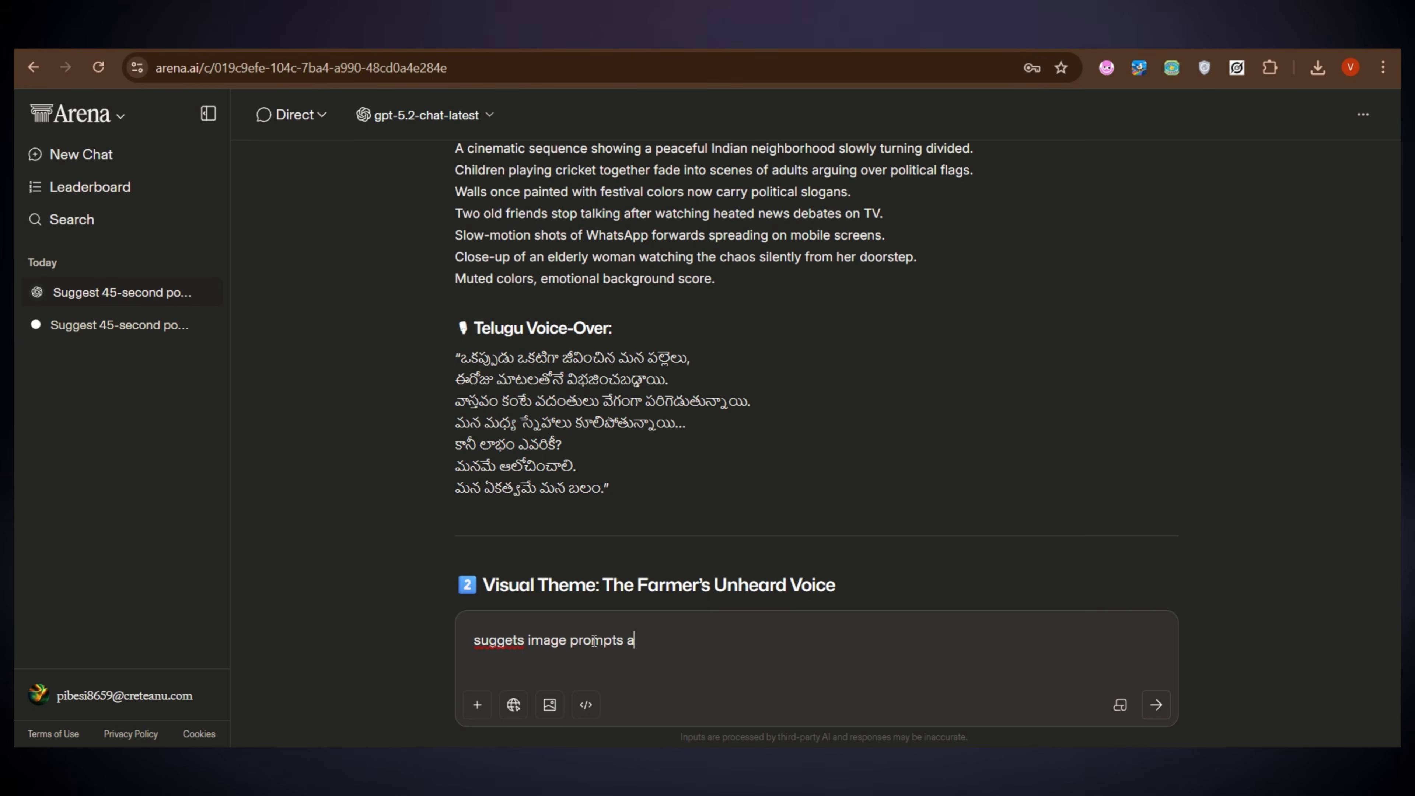
type("lso")
key("Return")
scroll(516, 440, "down", 3)
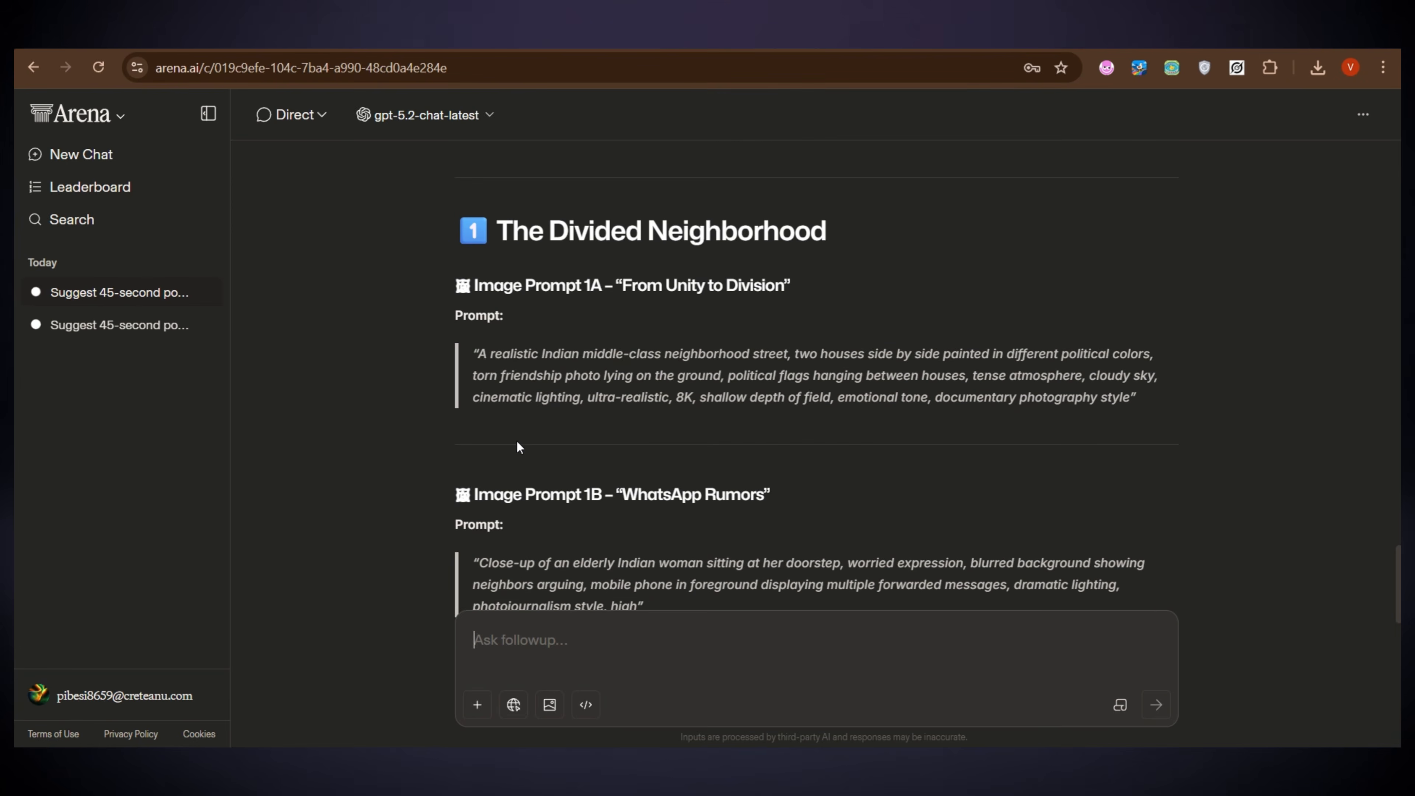
Step: Copy the text of Image Prompt 1A, "From Unity to Division", from the response
left_click_drag(477, 353, 1098, 426)
scroll(868, 329, "up", 15)
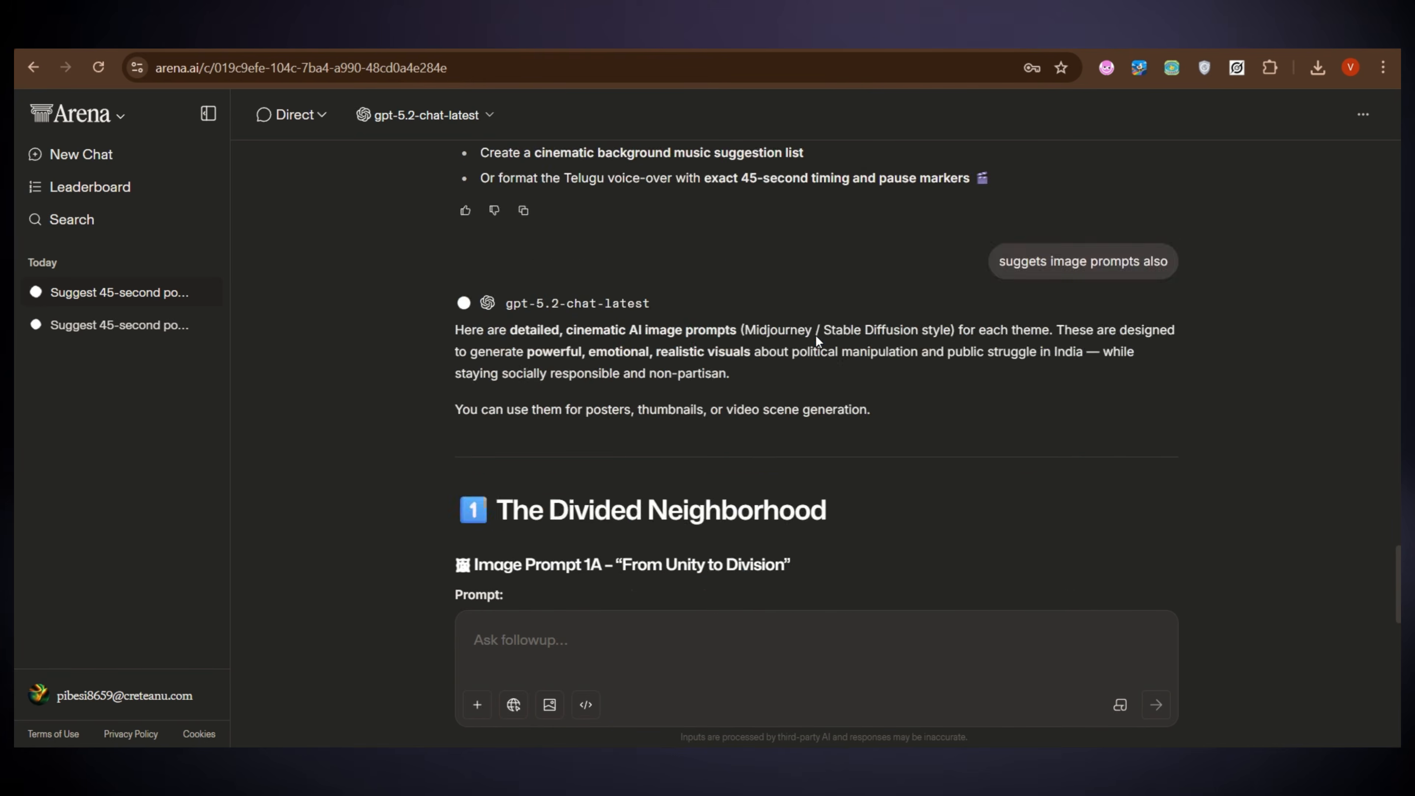
scroll(610, 483, "down", 3)
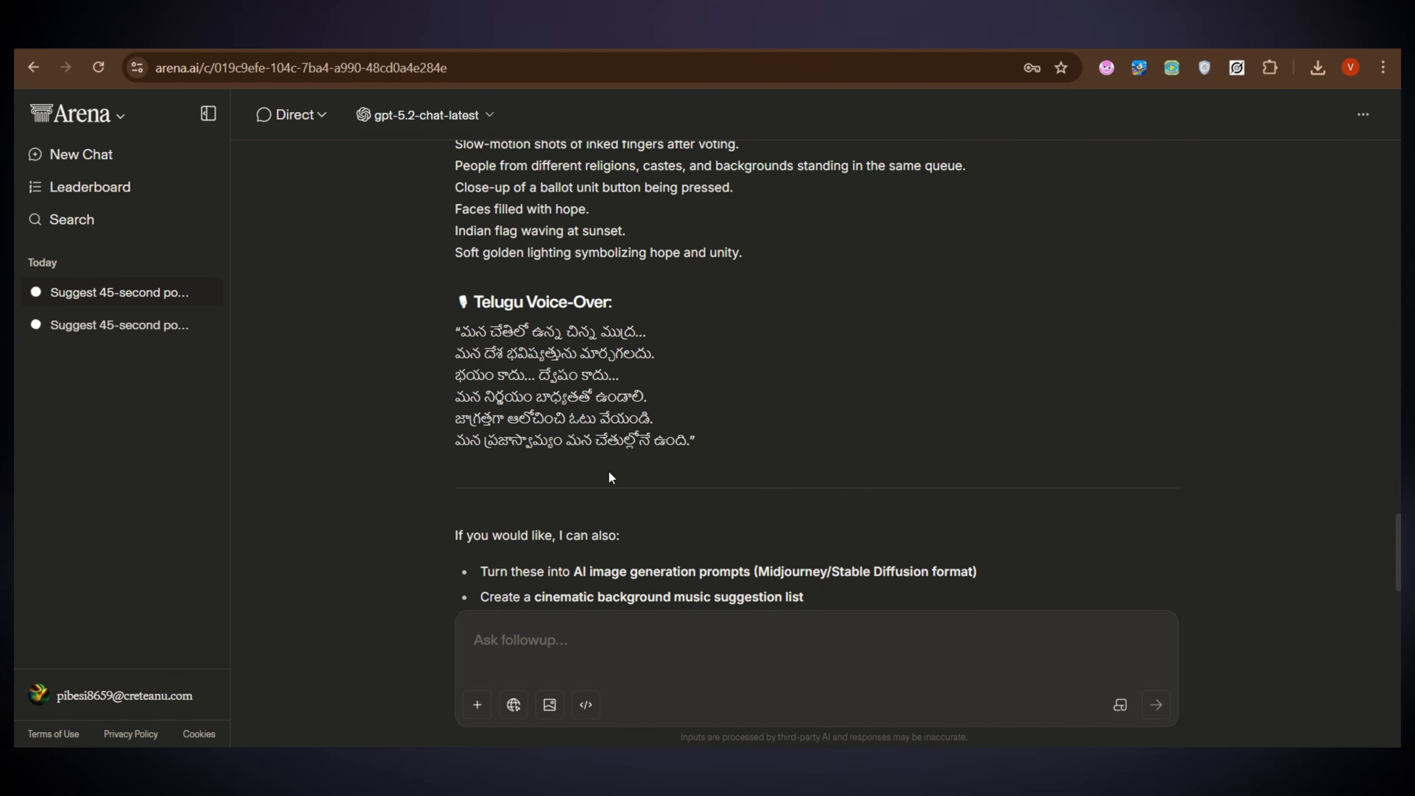
scroll(637, 348, "down", 15)
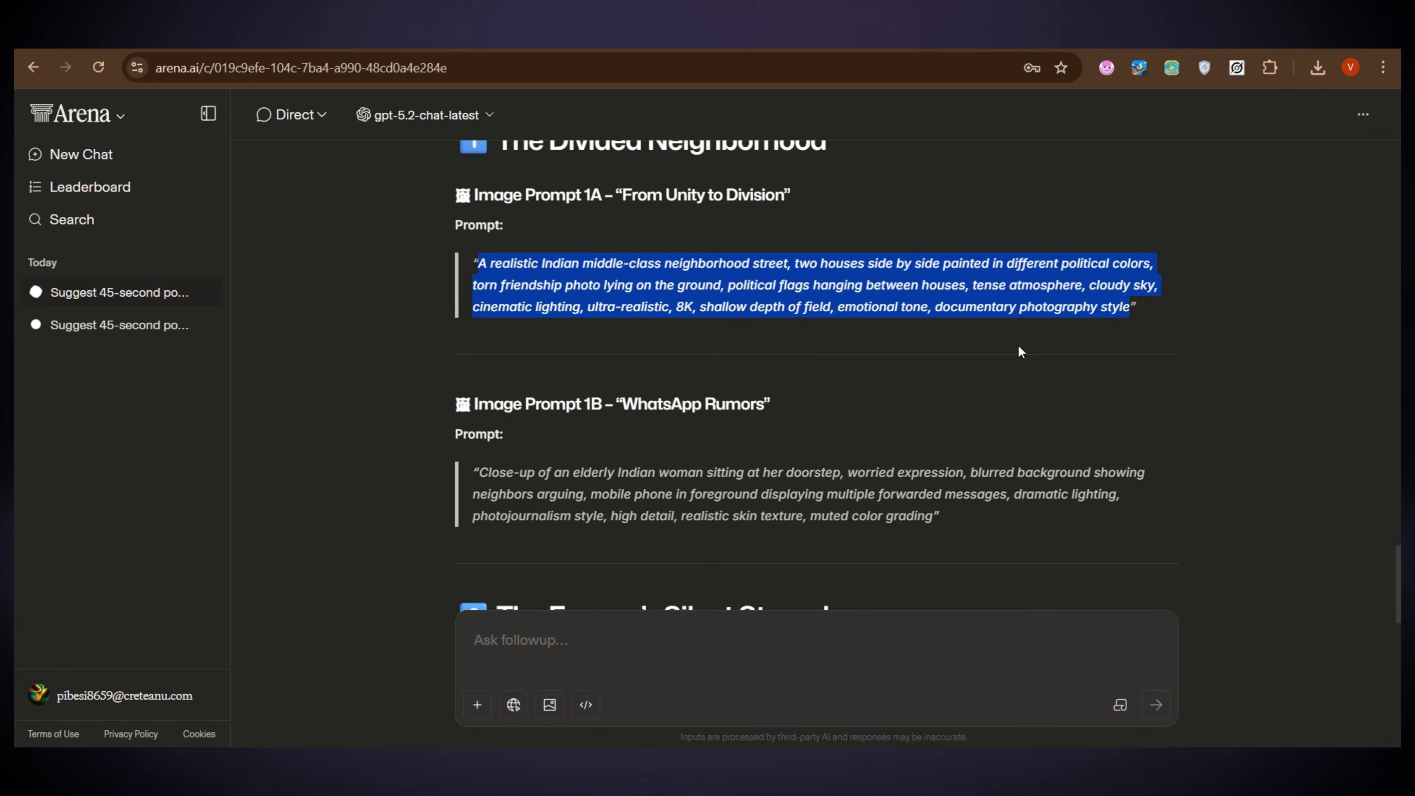
left_click(1147, 325)
left_click_drag(1148, 325, 458, 269)
key("ctrl+c")
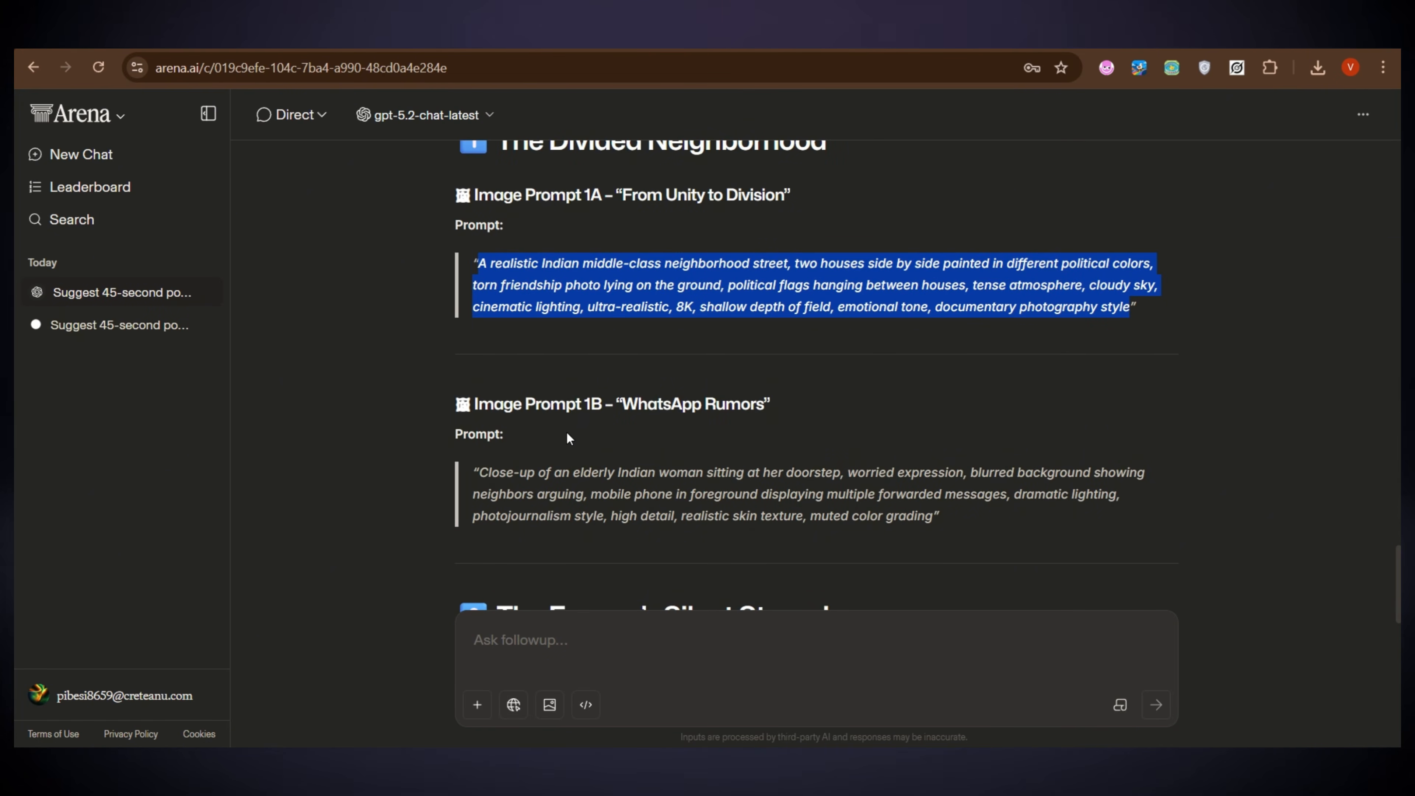
Step: Switch the chat mode to Side by Side and turn on image generation for the new chat
left_click(314, 117)
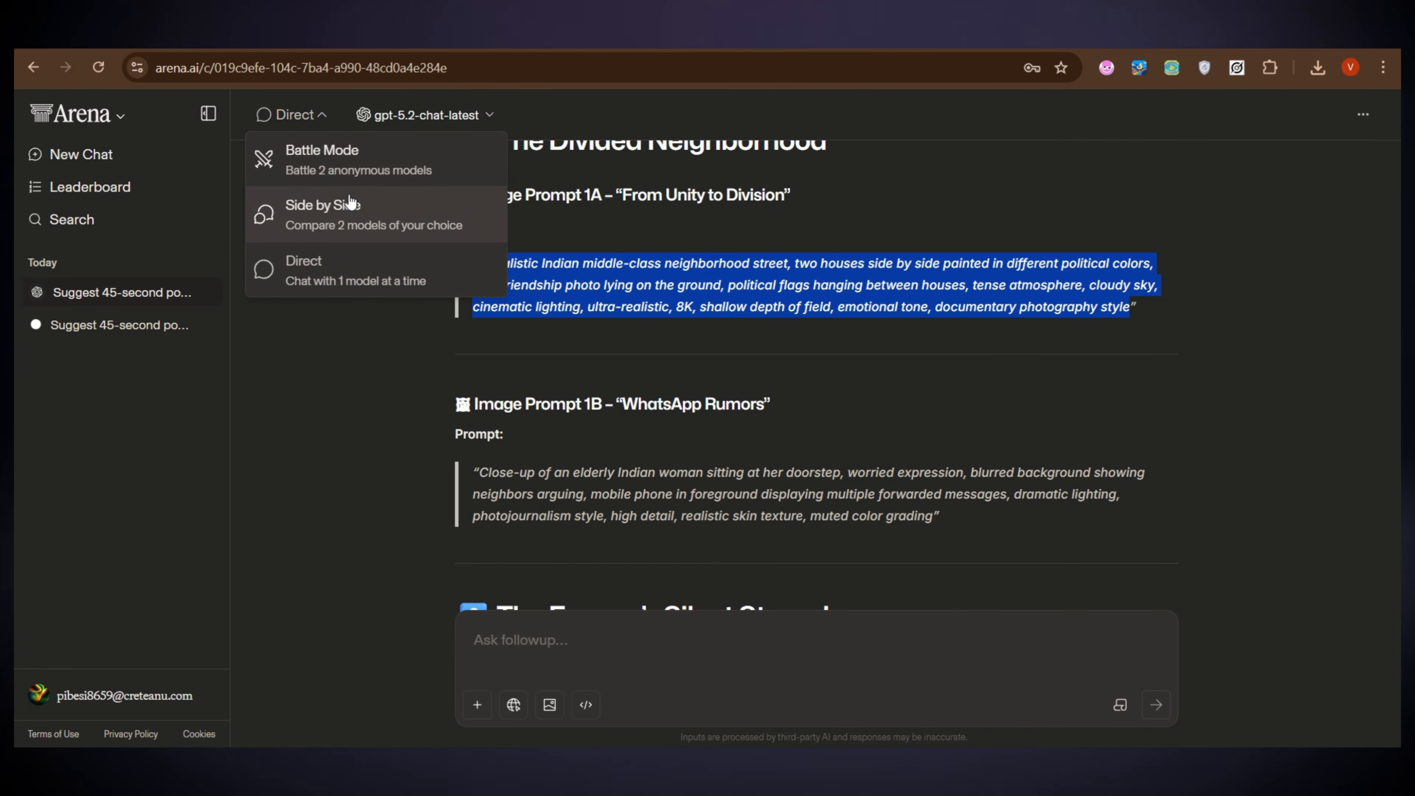
left_click(342, 207)
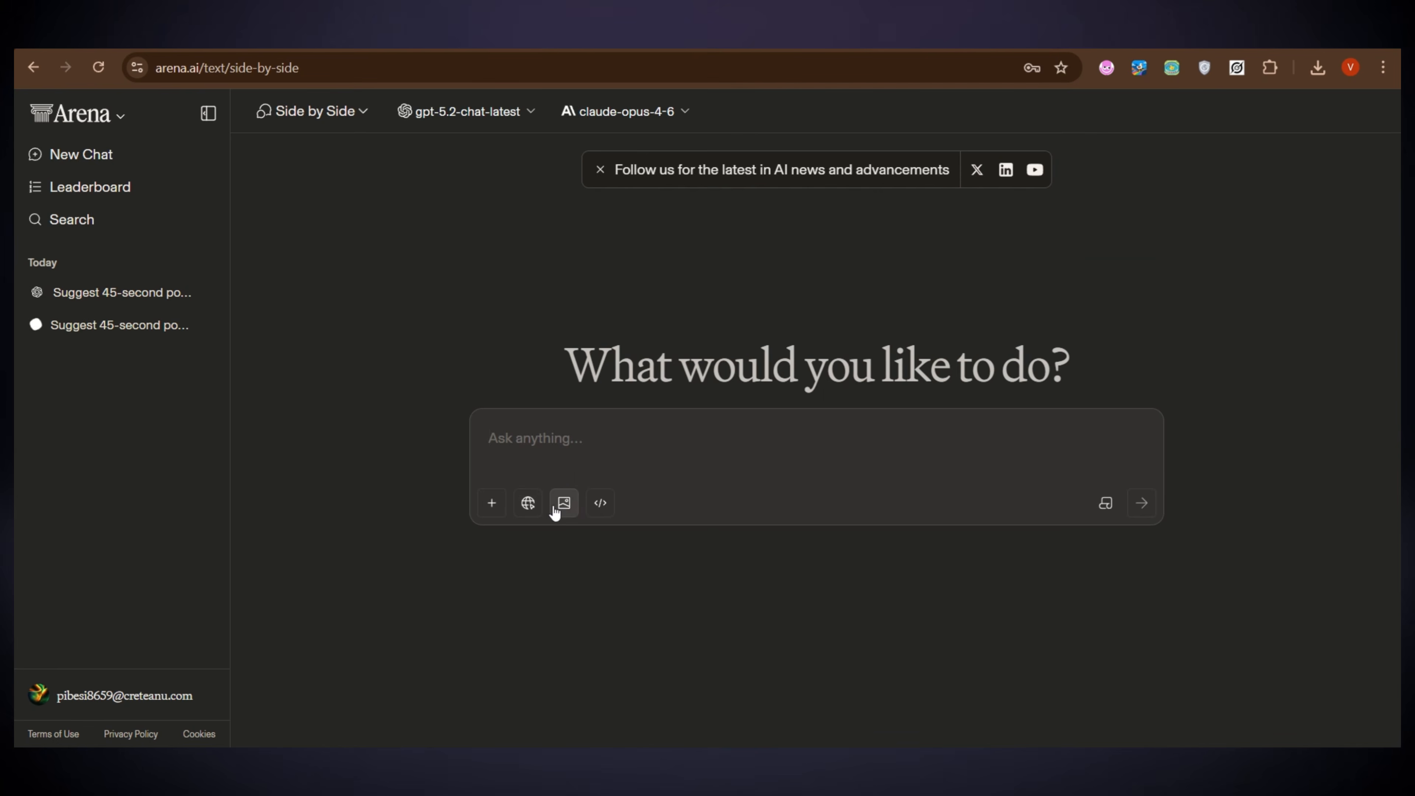
left_click(564, 503)
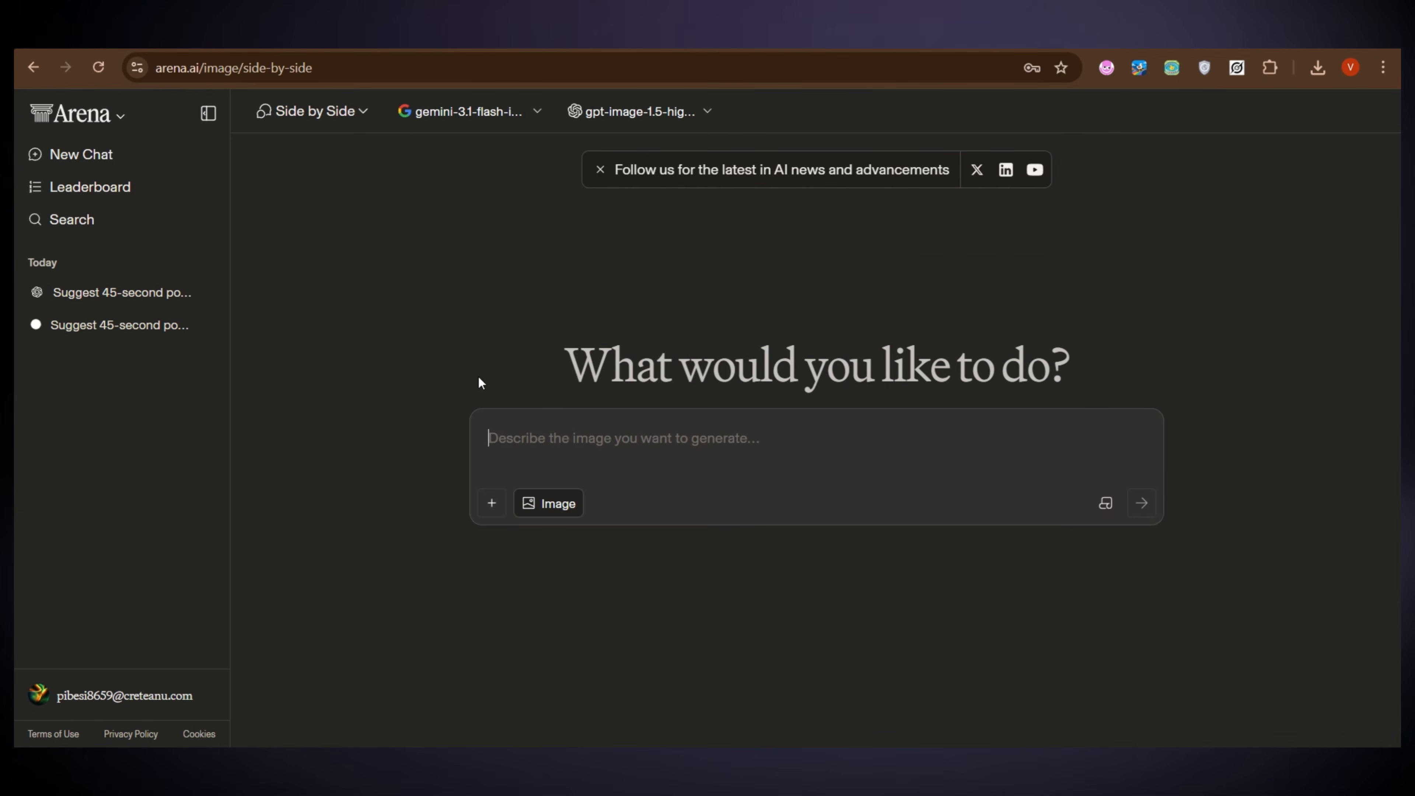
Step: Keep gemini-3.1-flash-image-preview as the first image model and choose seedream-4.5 as the second for the side-by-side comparison
left_click(483, 117)
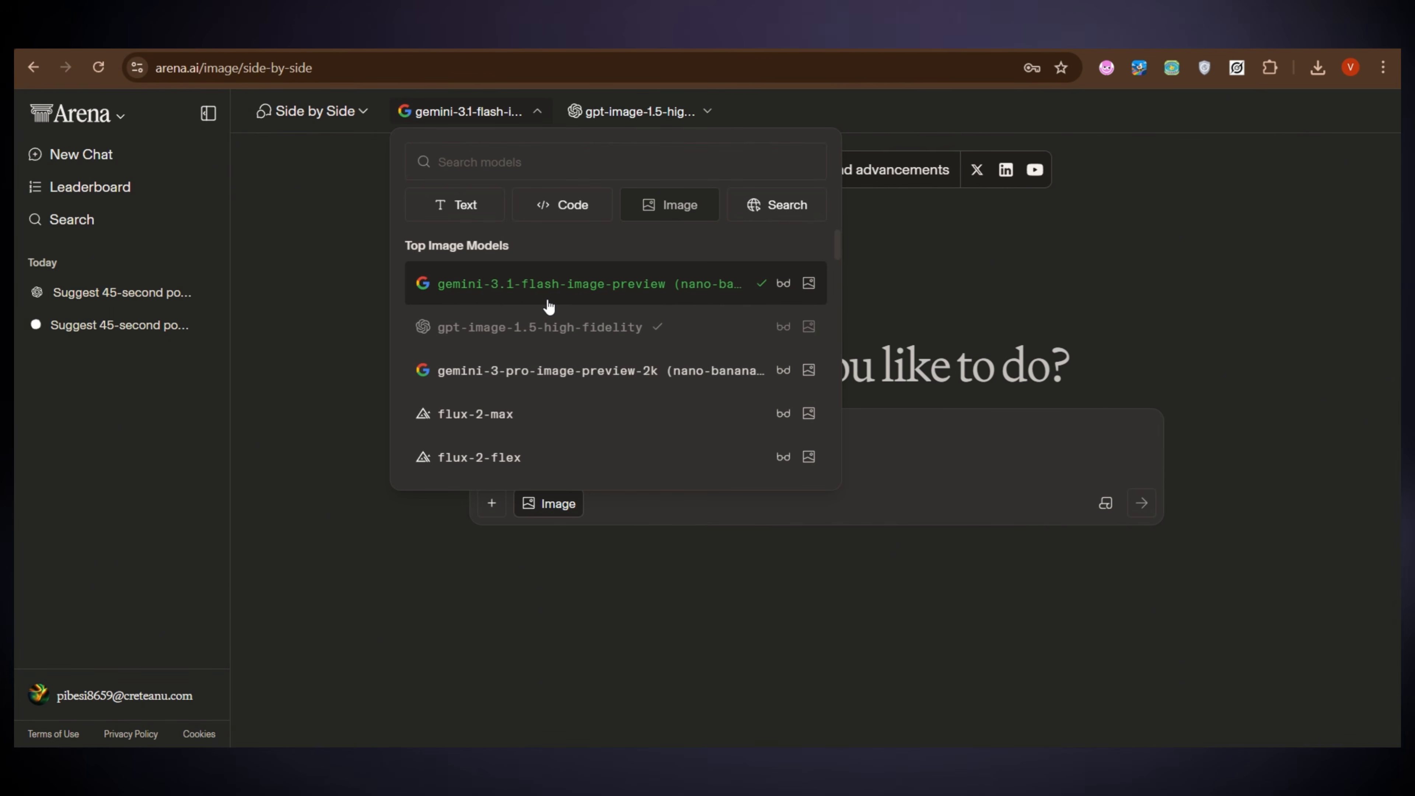
left_click(557, 291)
left_click(643, 113)
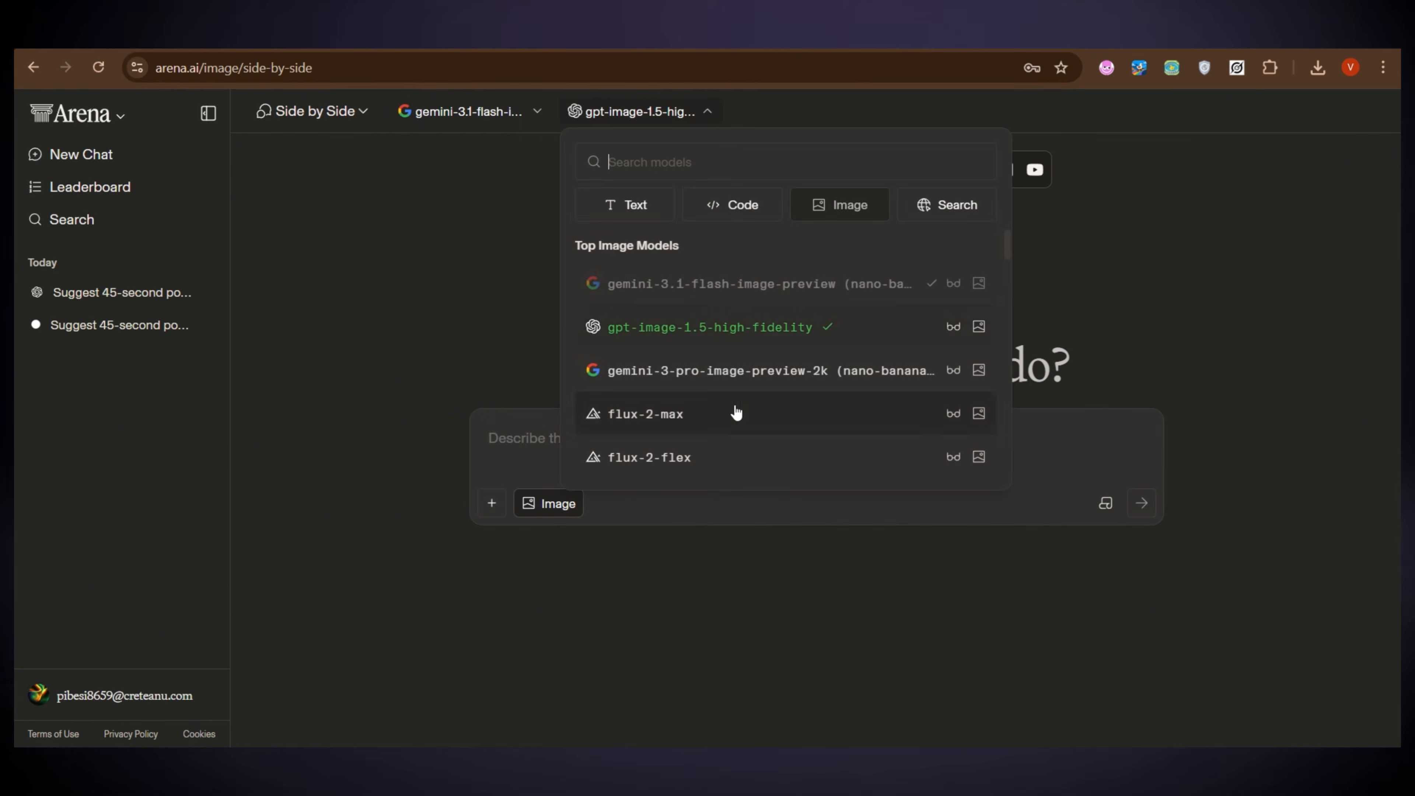
scroll(737, 412, "down", 3)
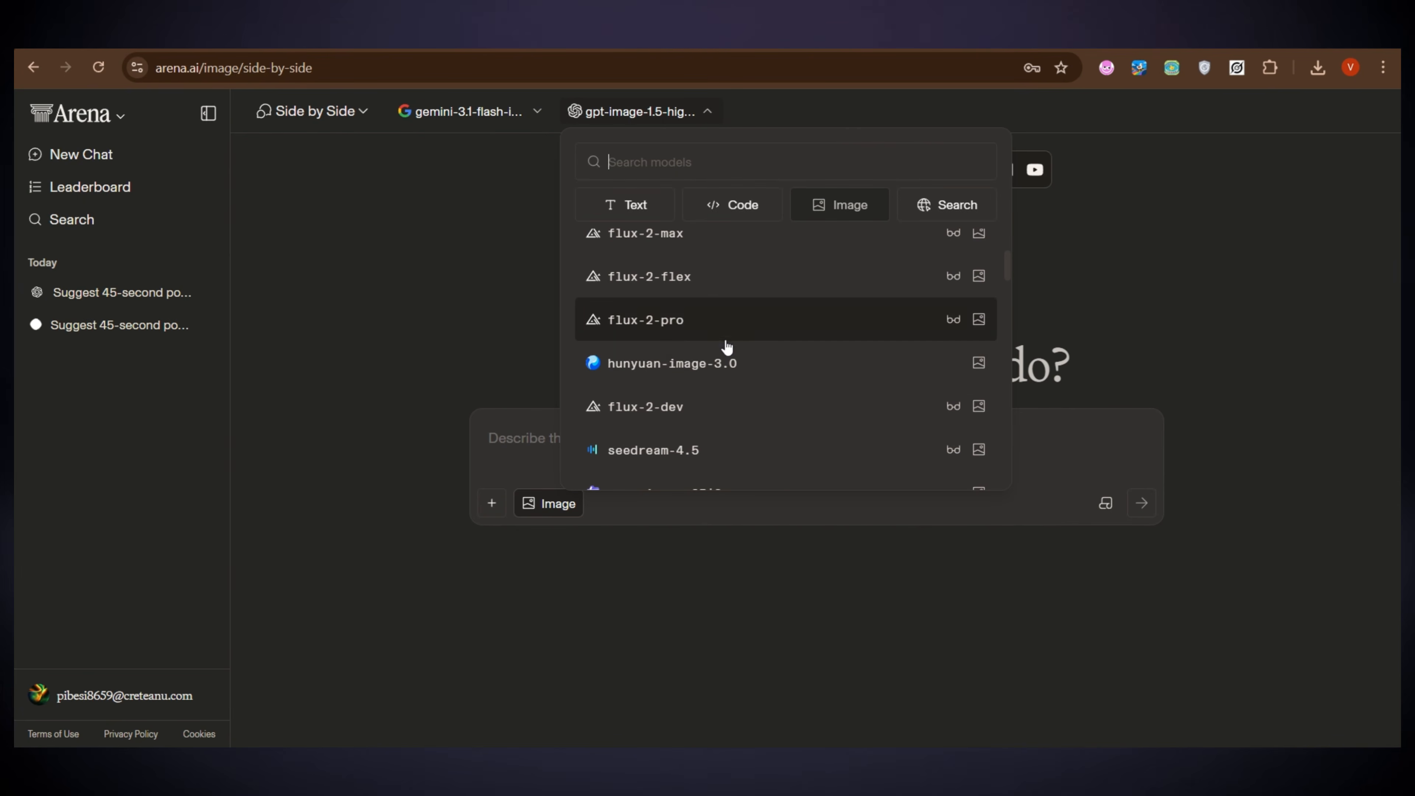
scroll(732, 347, "down", 2)
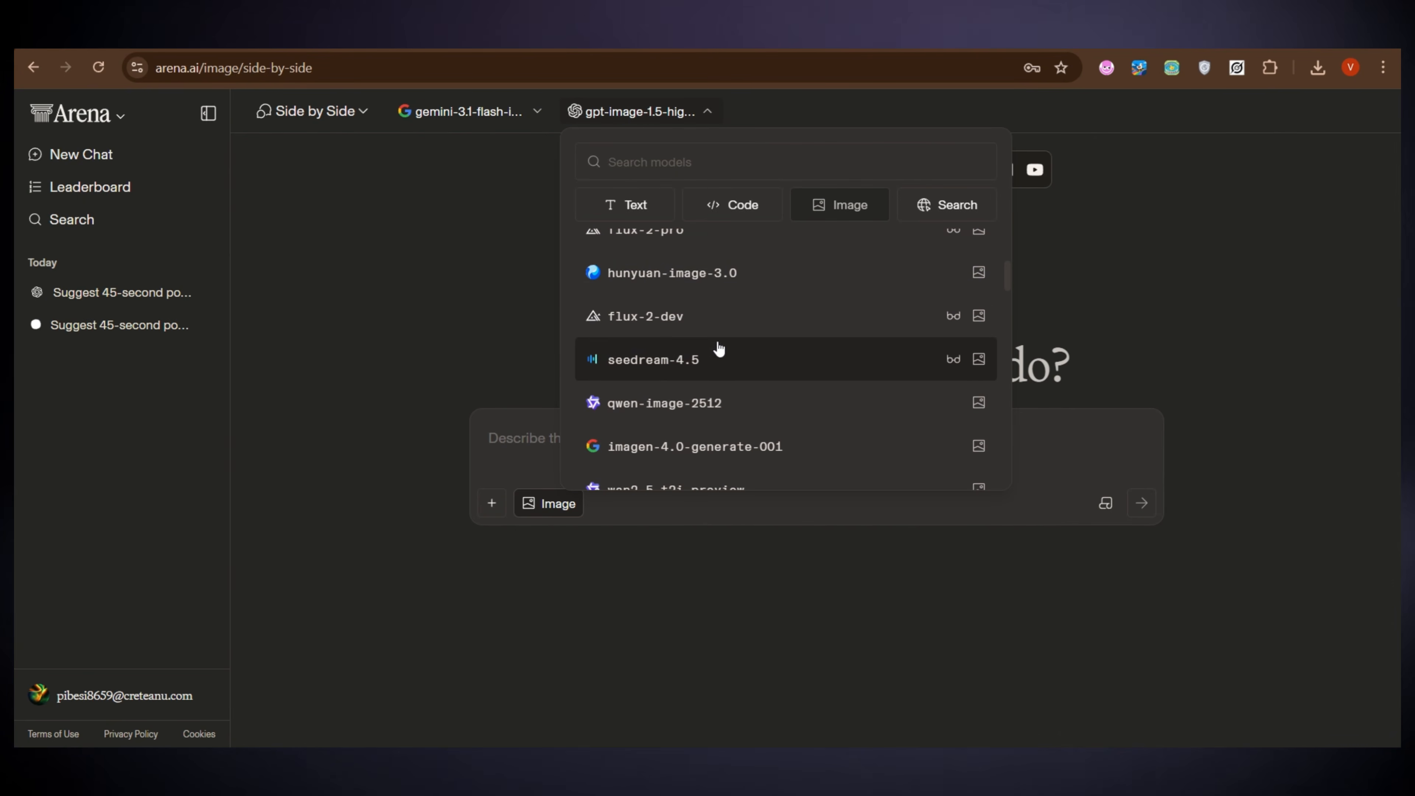
left_click(614, 360)
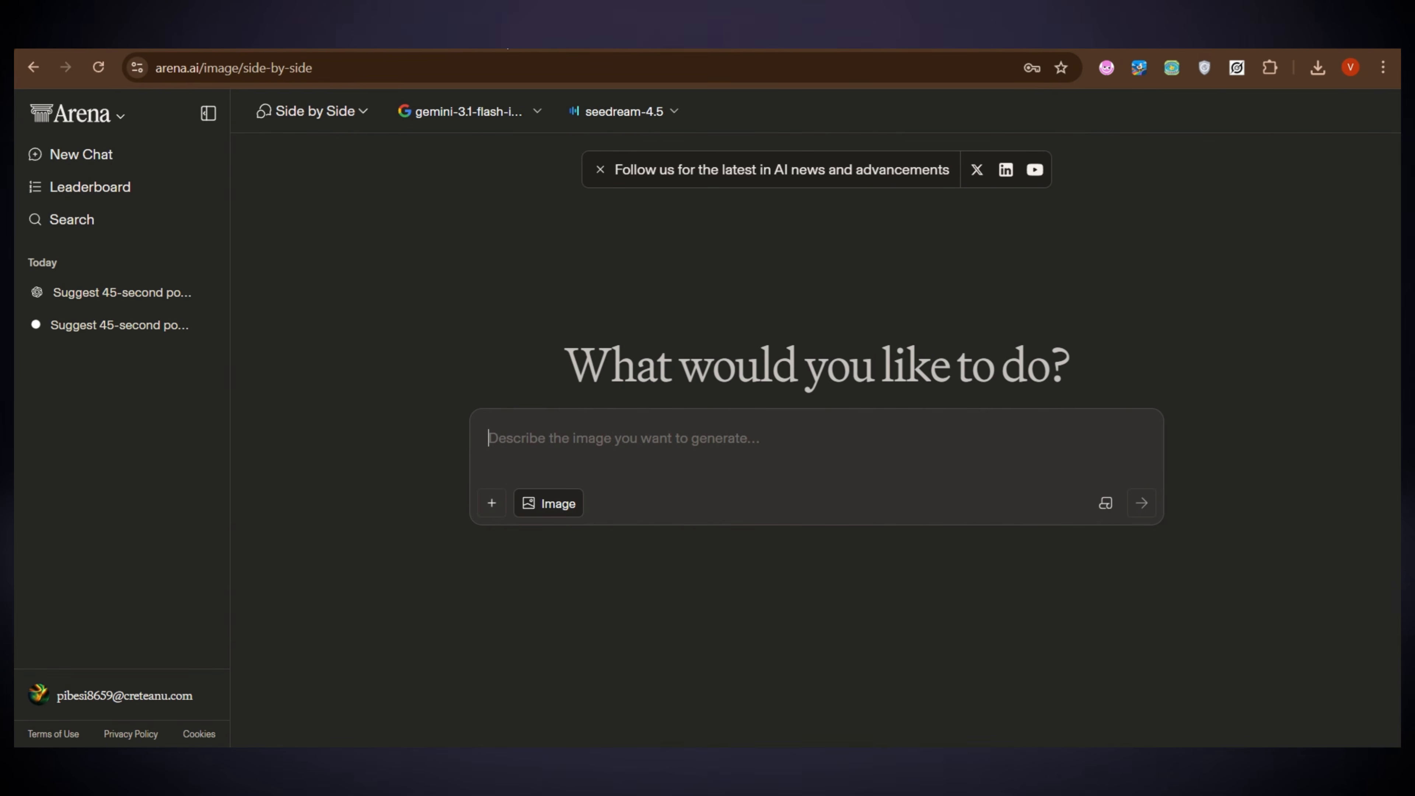
Step: Open grok.com/imagine in a new tab and generate 16:9 images from the copied "From Unity to Division" prompt
key("ctrl+t")
type("grok.com/imagine")
key("Return")
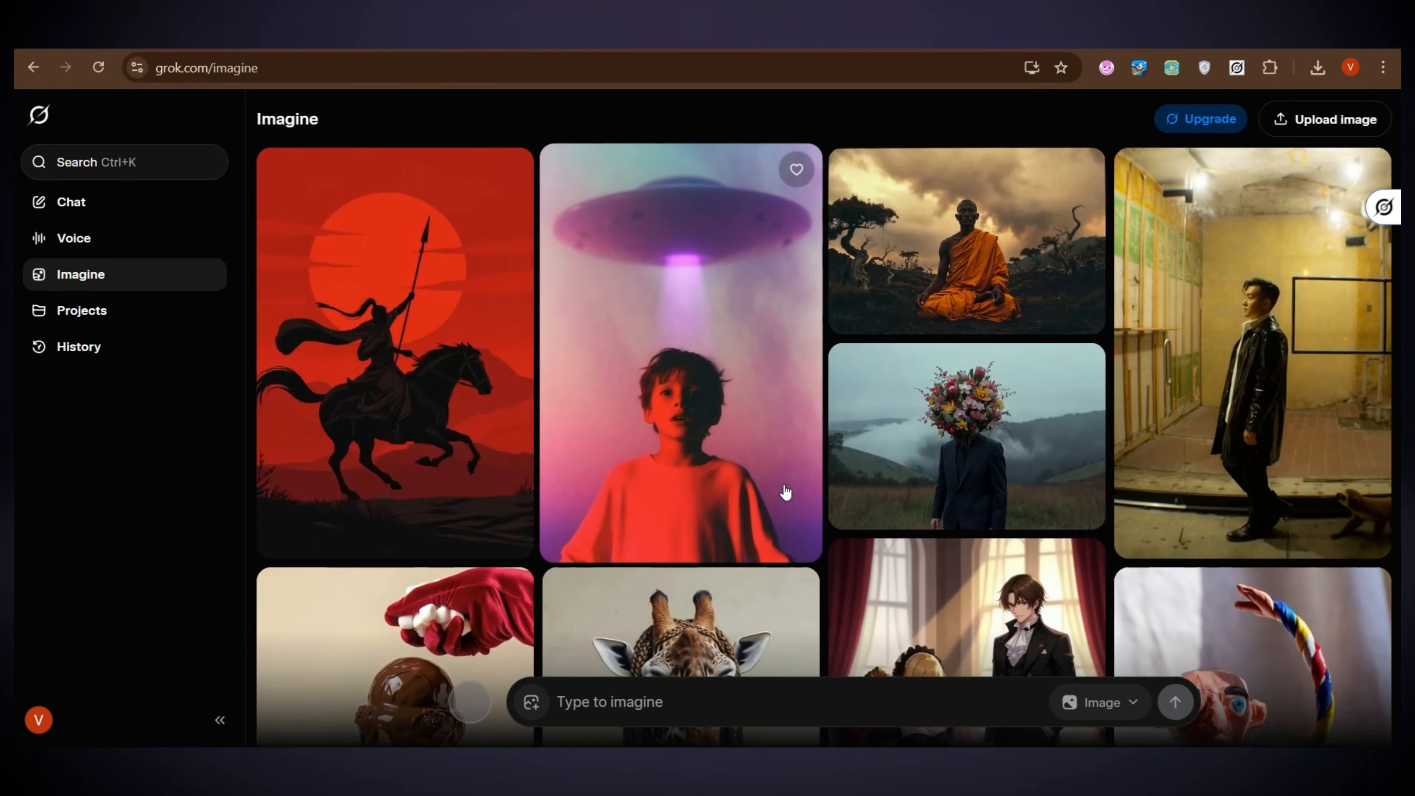
left_click(696, 691)
key("ctrl+v")
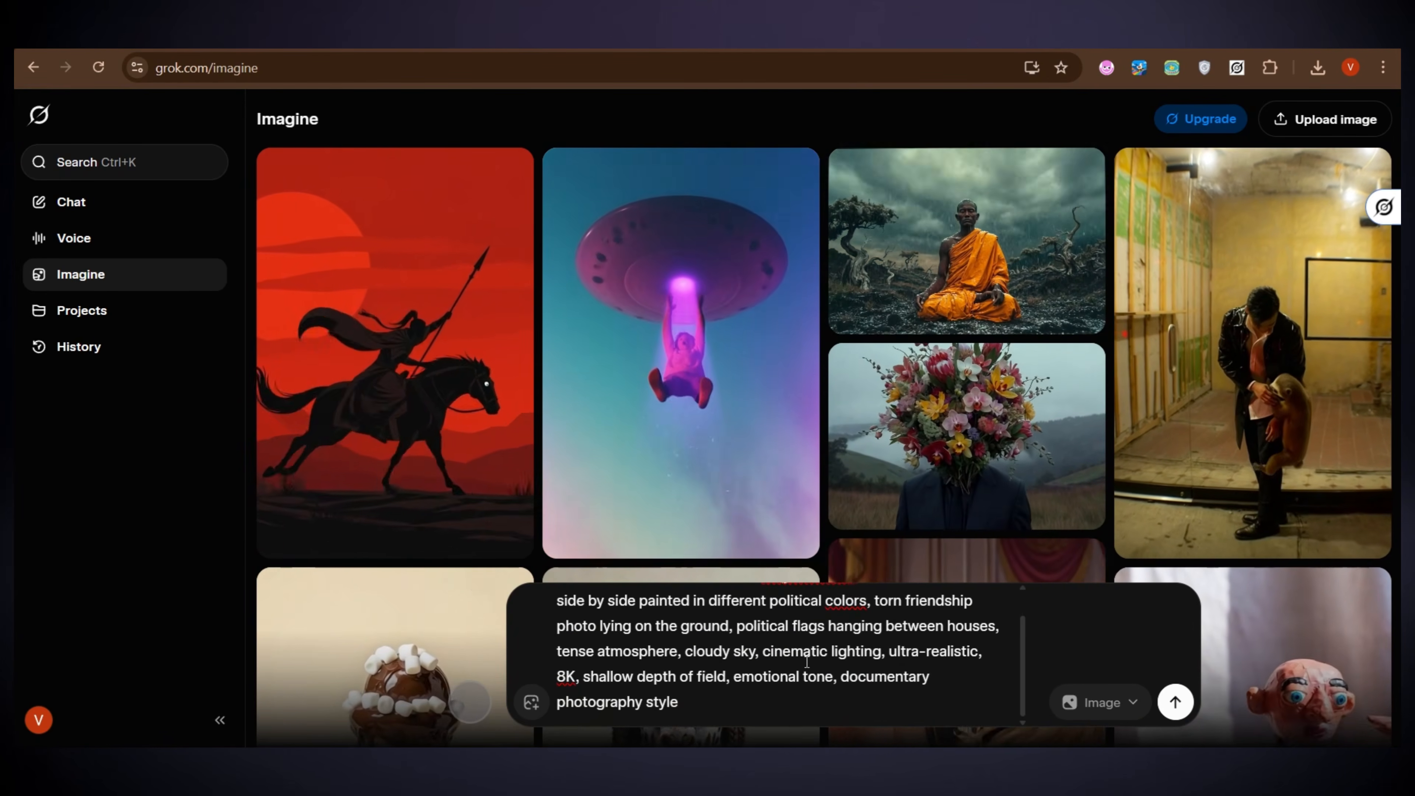
left_click(1112, 703)
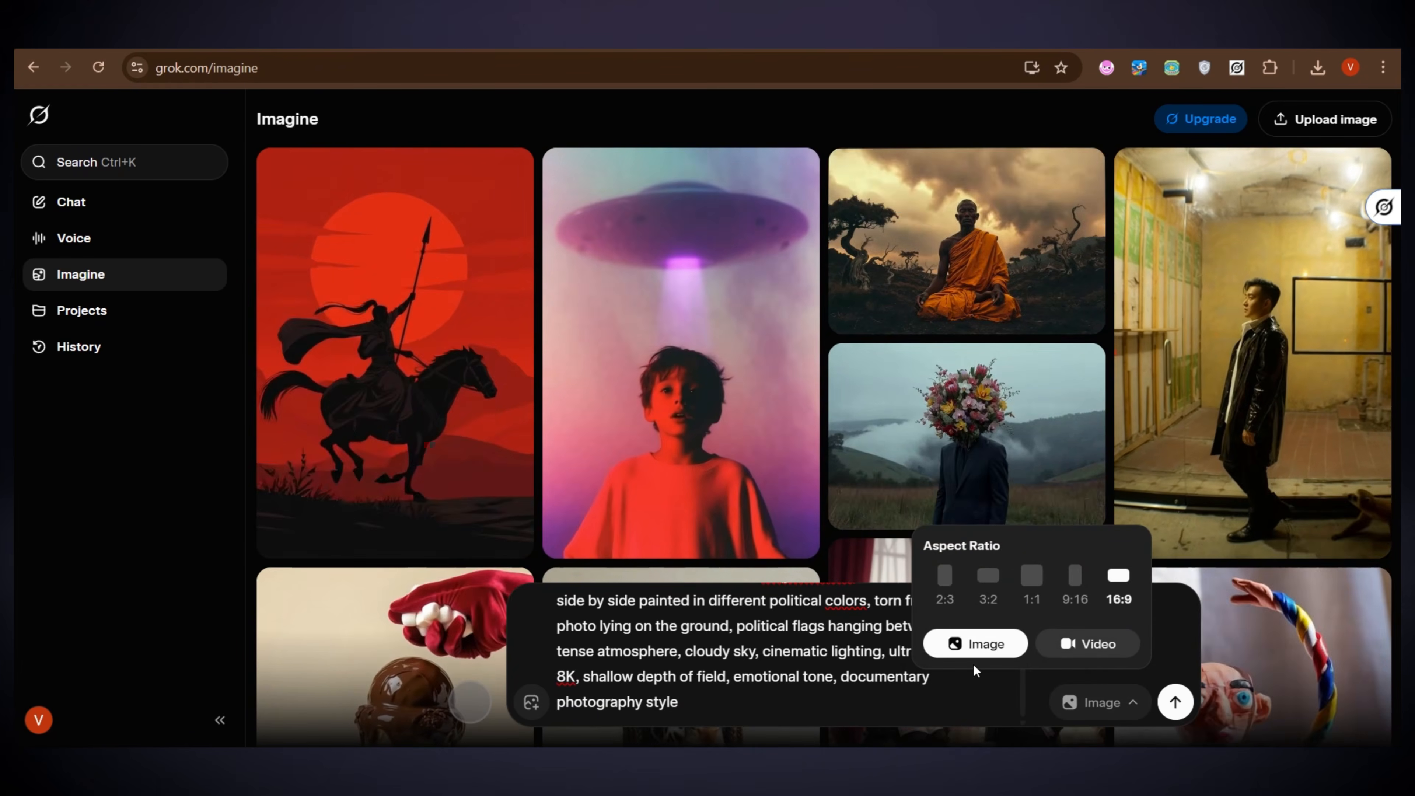
left_click(1175, 701)
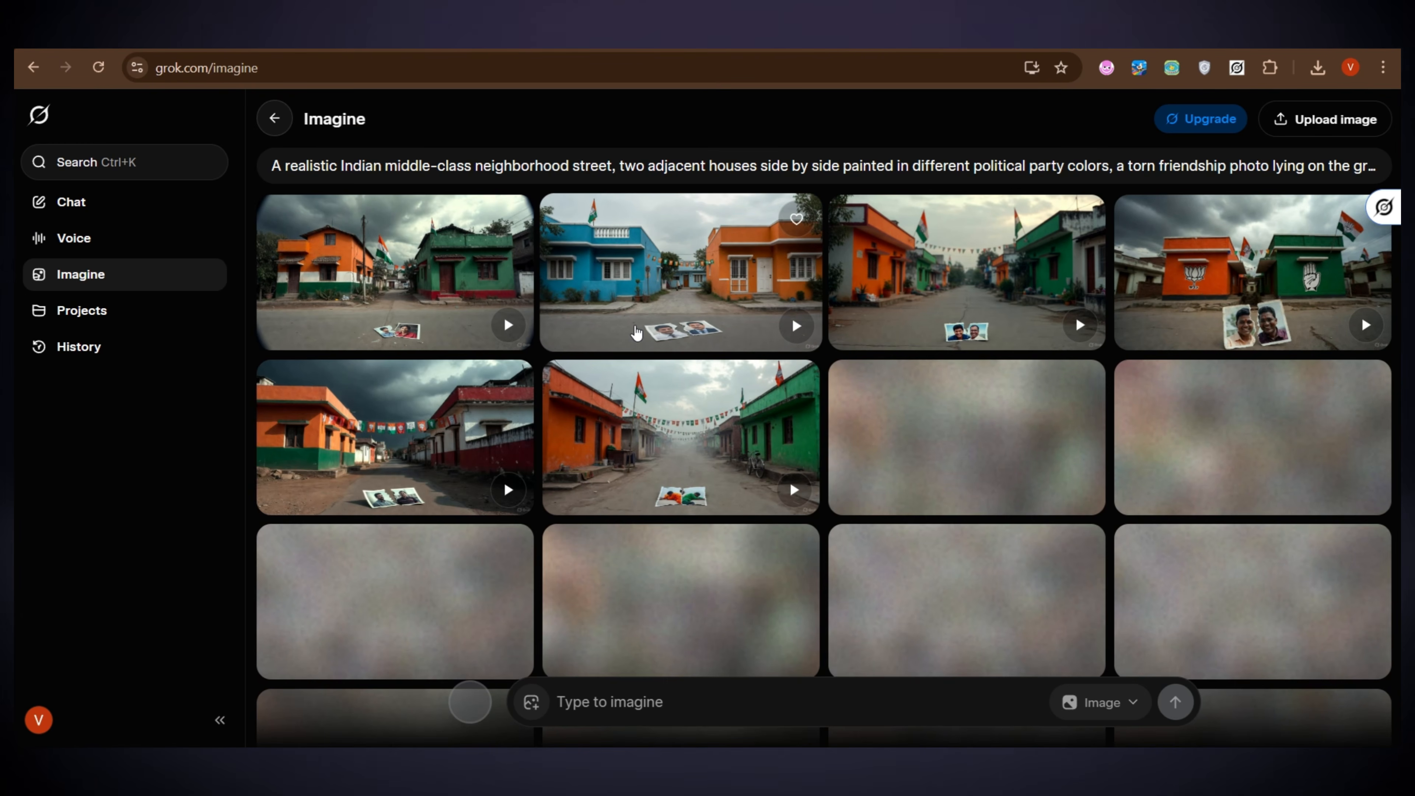
Step: Browse the generated street images, open the one with a flag beside the torn photo between orange and green houses, and download it
scroll(1059, 353, "down", 1)
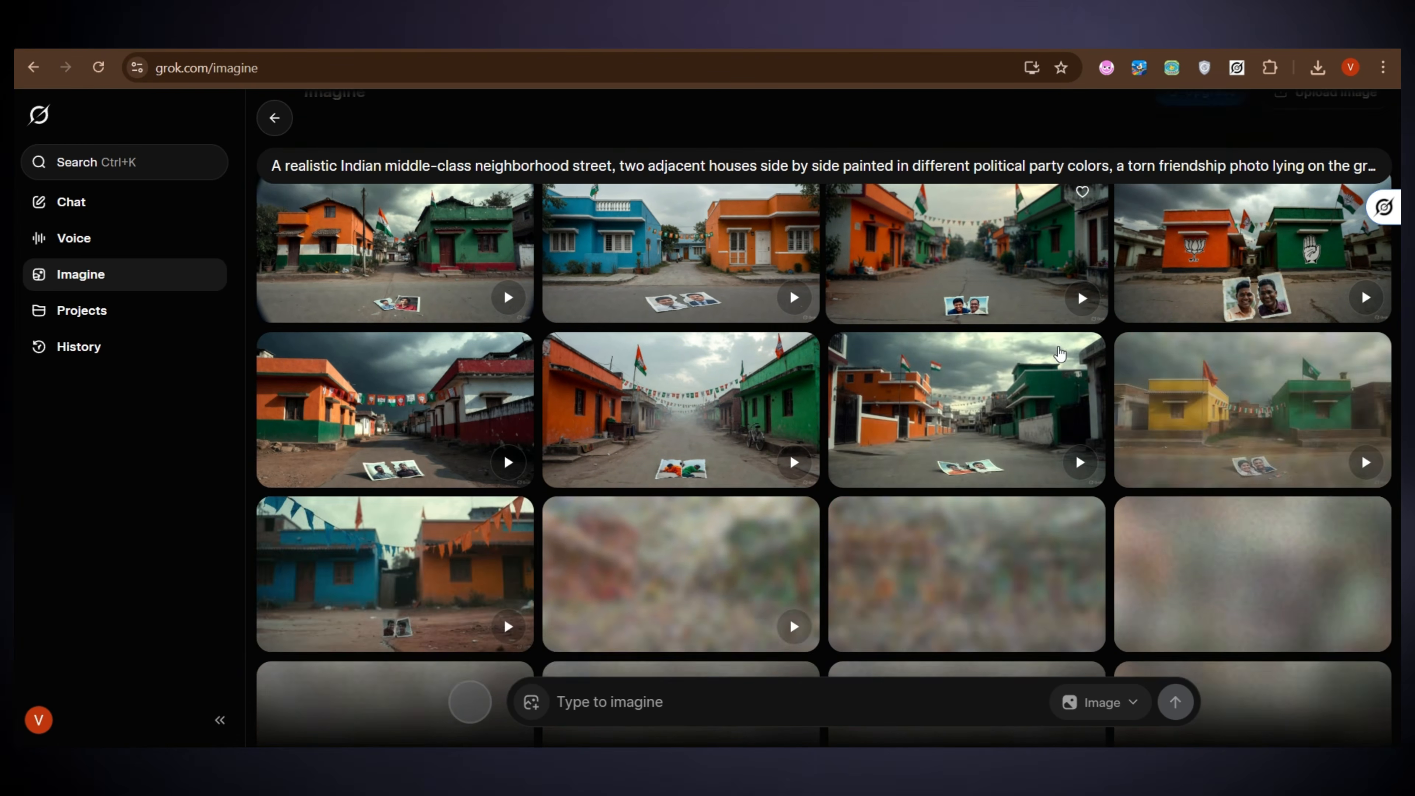
scroll(868, 405, "down", 4)
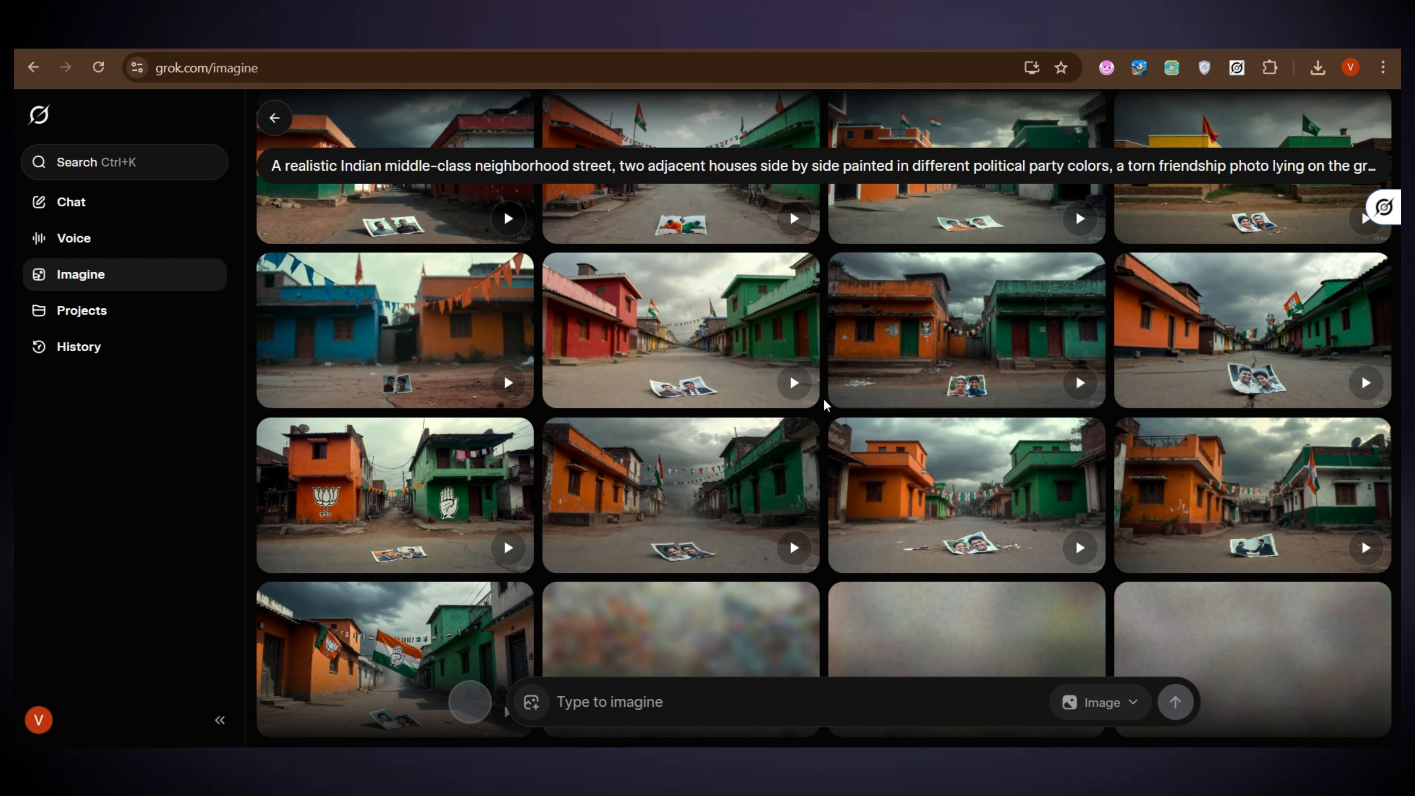
scroll(756, 409, "down", 1)
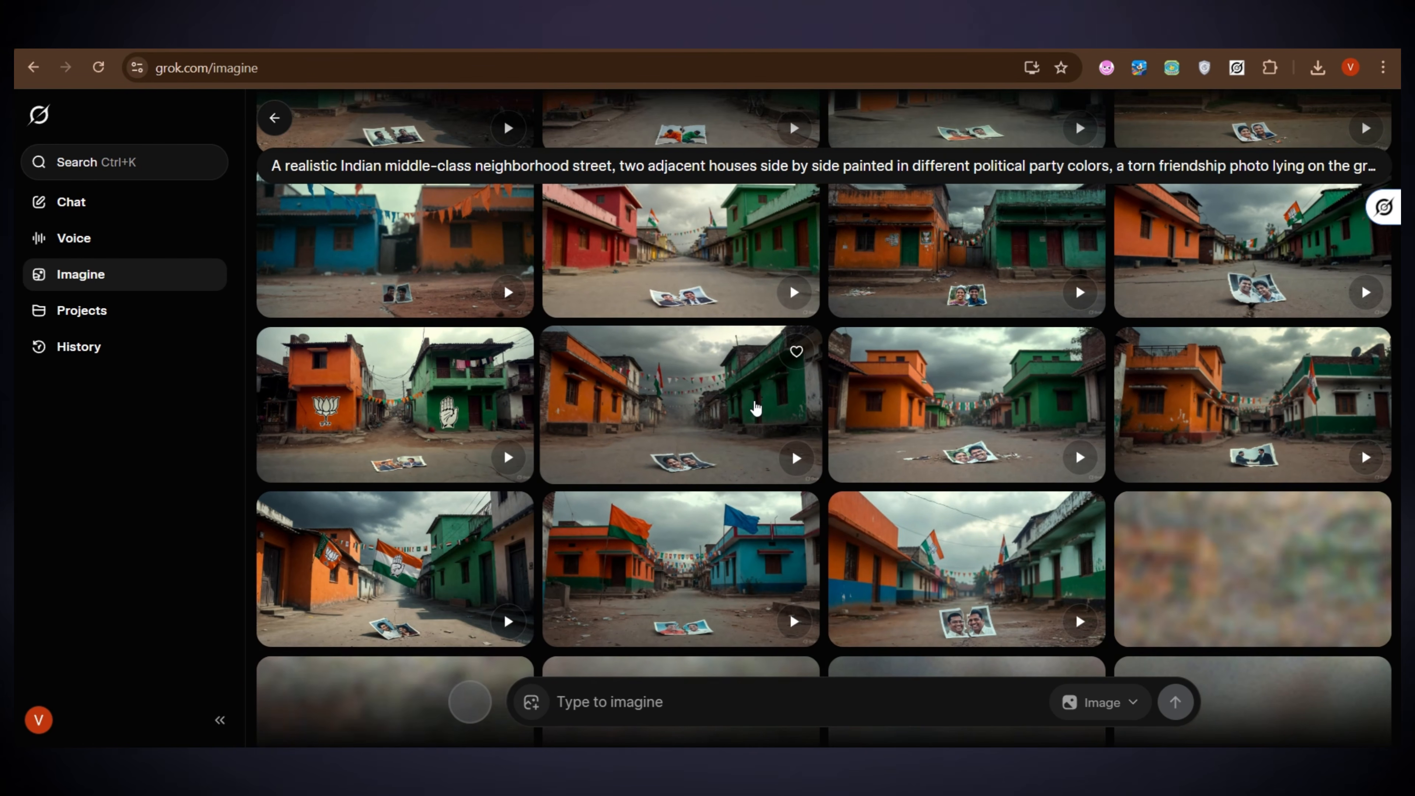
scroll(756, 408, "down", 5)
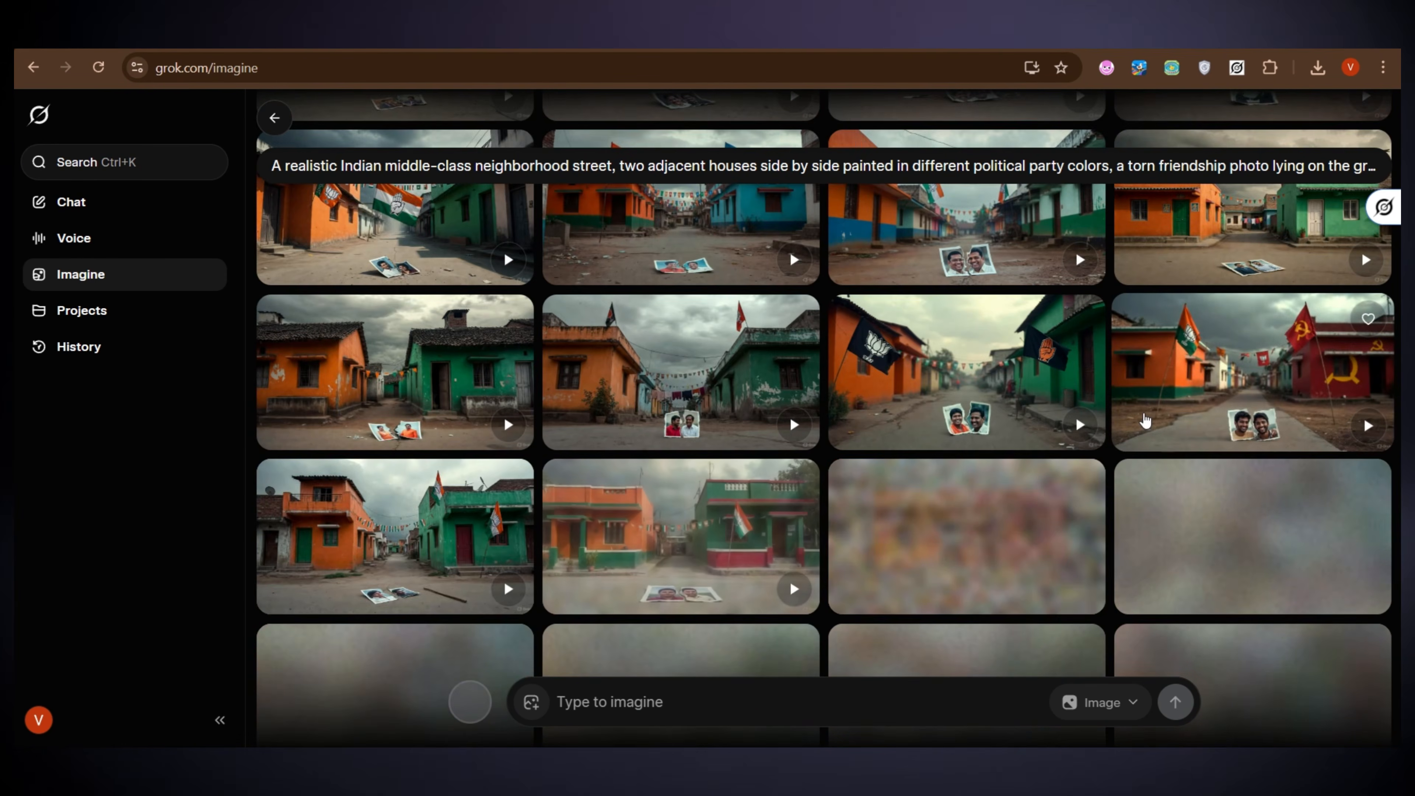
scroll(1144, 421, "down", 2)
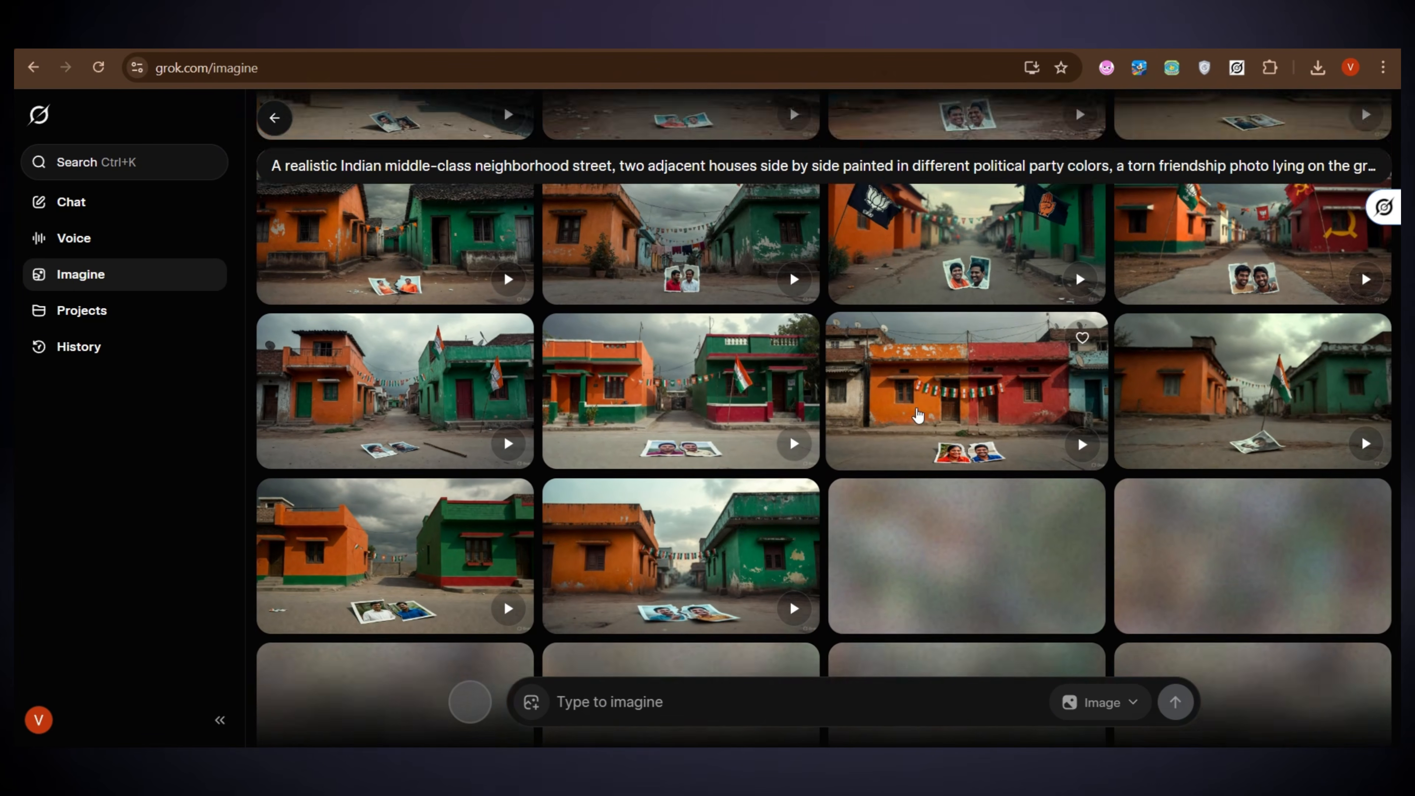
left_click(1013, 402)
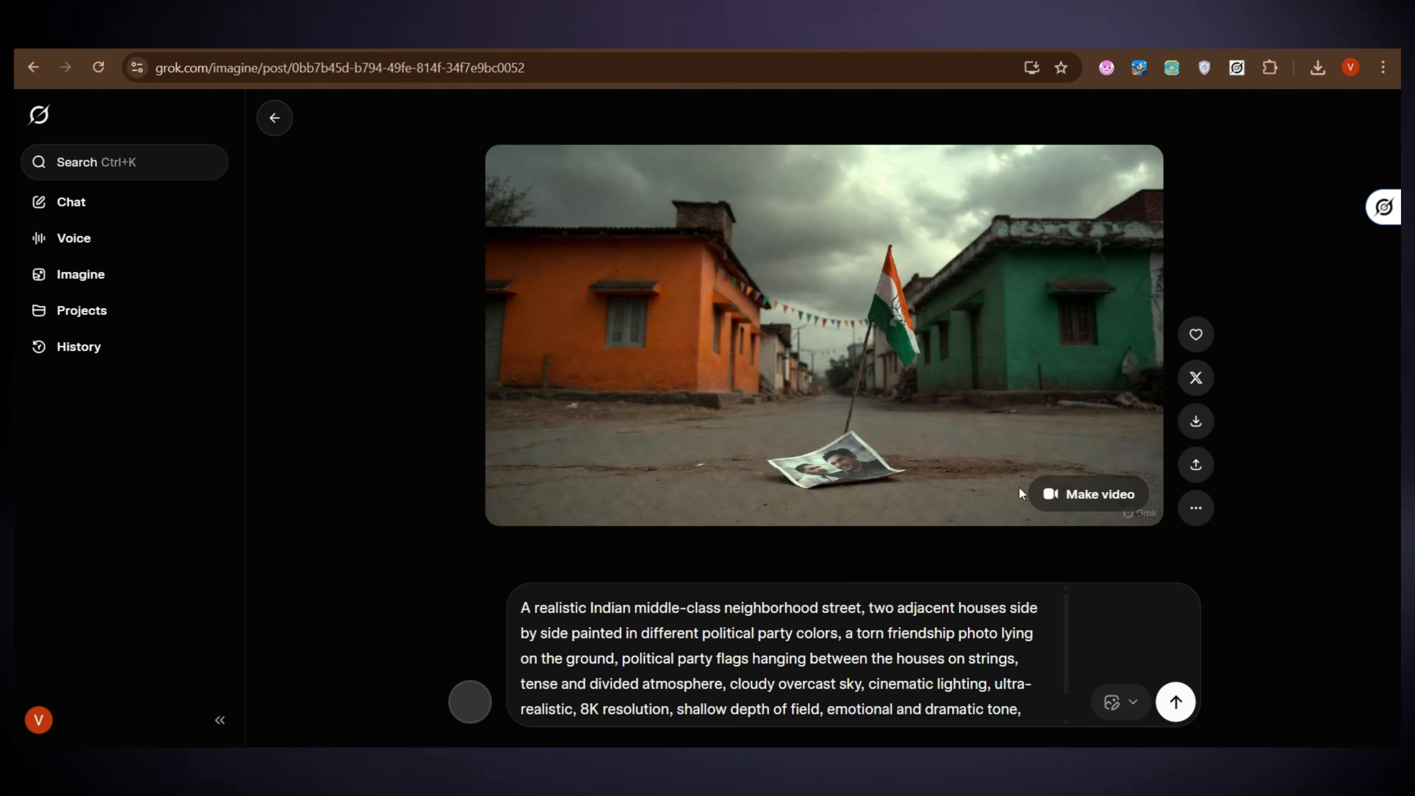
left_click(1197, 426)
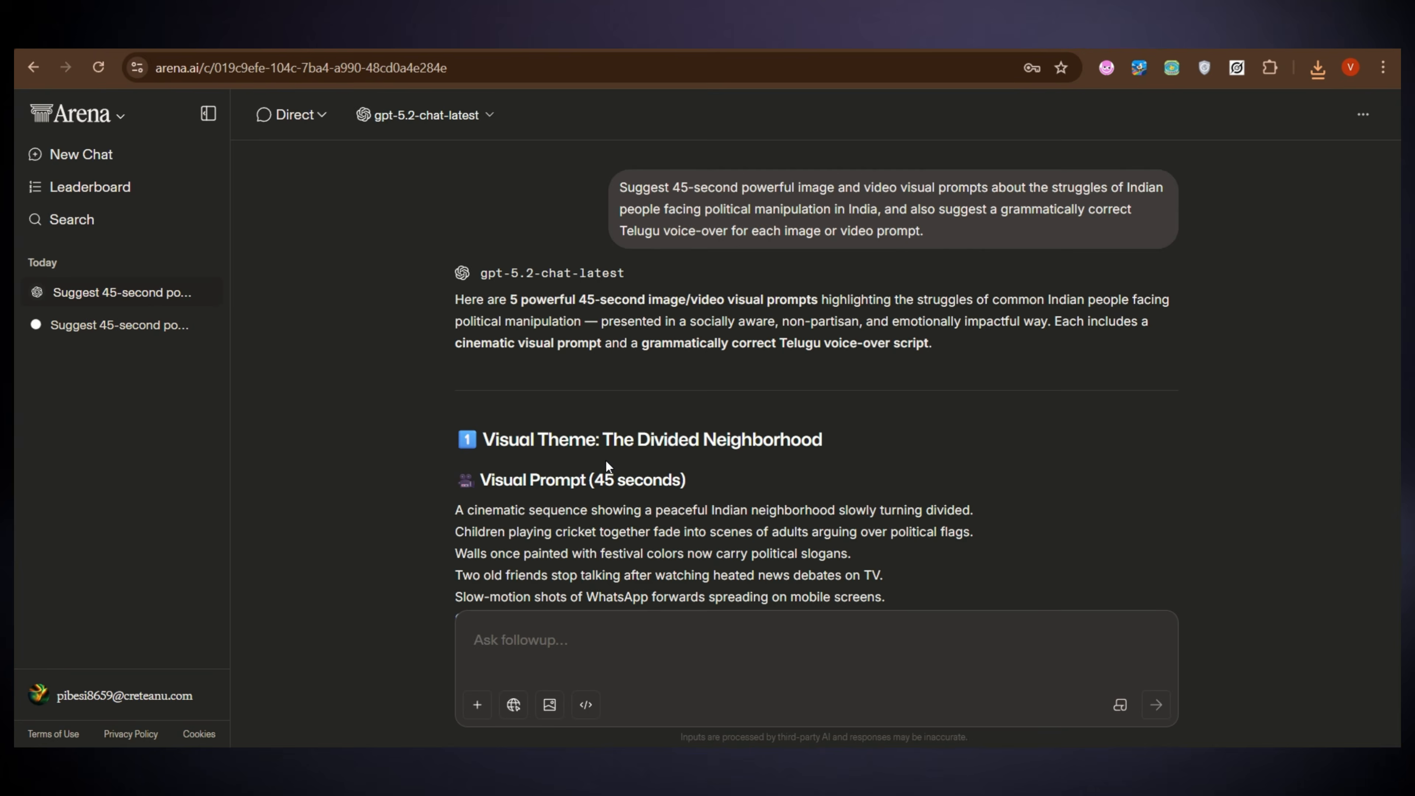
Step: Return to the Arena direct chat and copy the text of Image Prompt 1B, "WhatsApp Rumors"
scroll(637, 456, "down", 10)
scroll(657, 457, "down", 20)
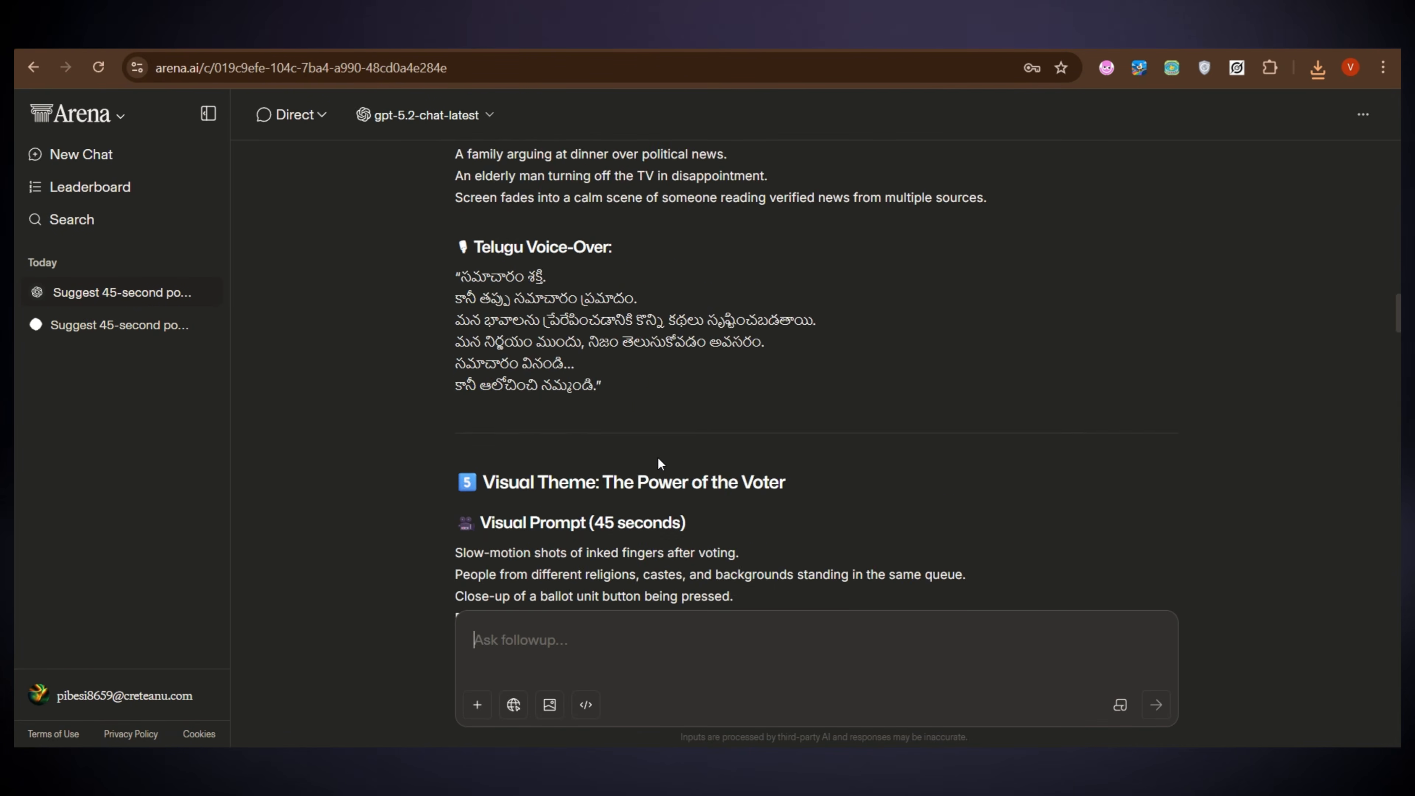
scroll(658, 458, "down", 4)
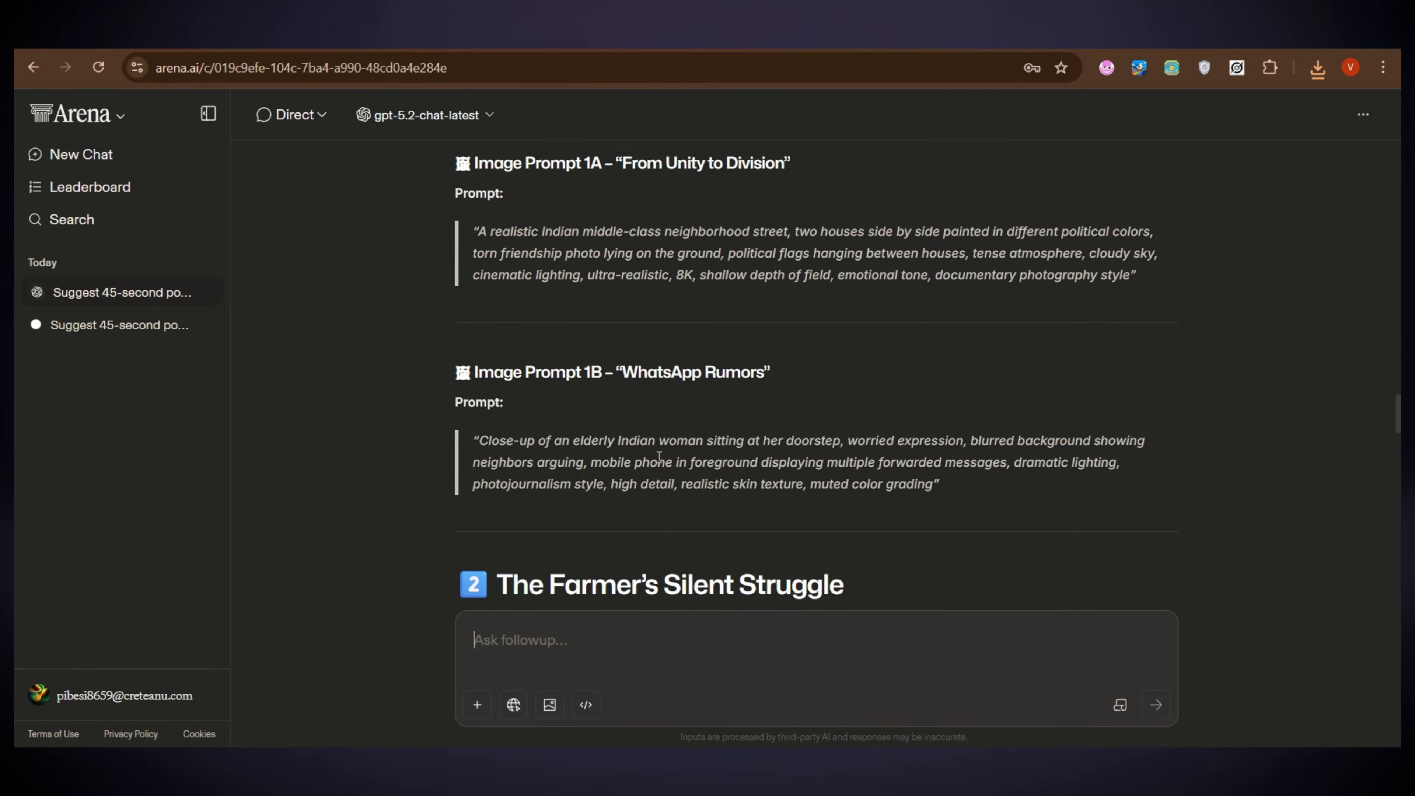
left_click_drag(934, 474, 449, 424)
key("ctrl+c")
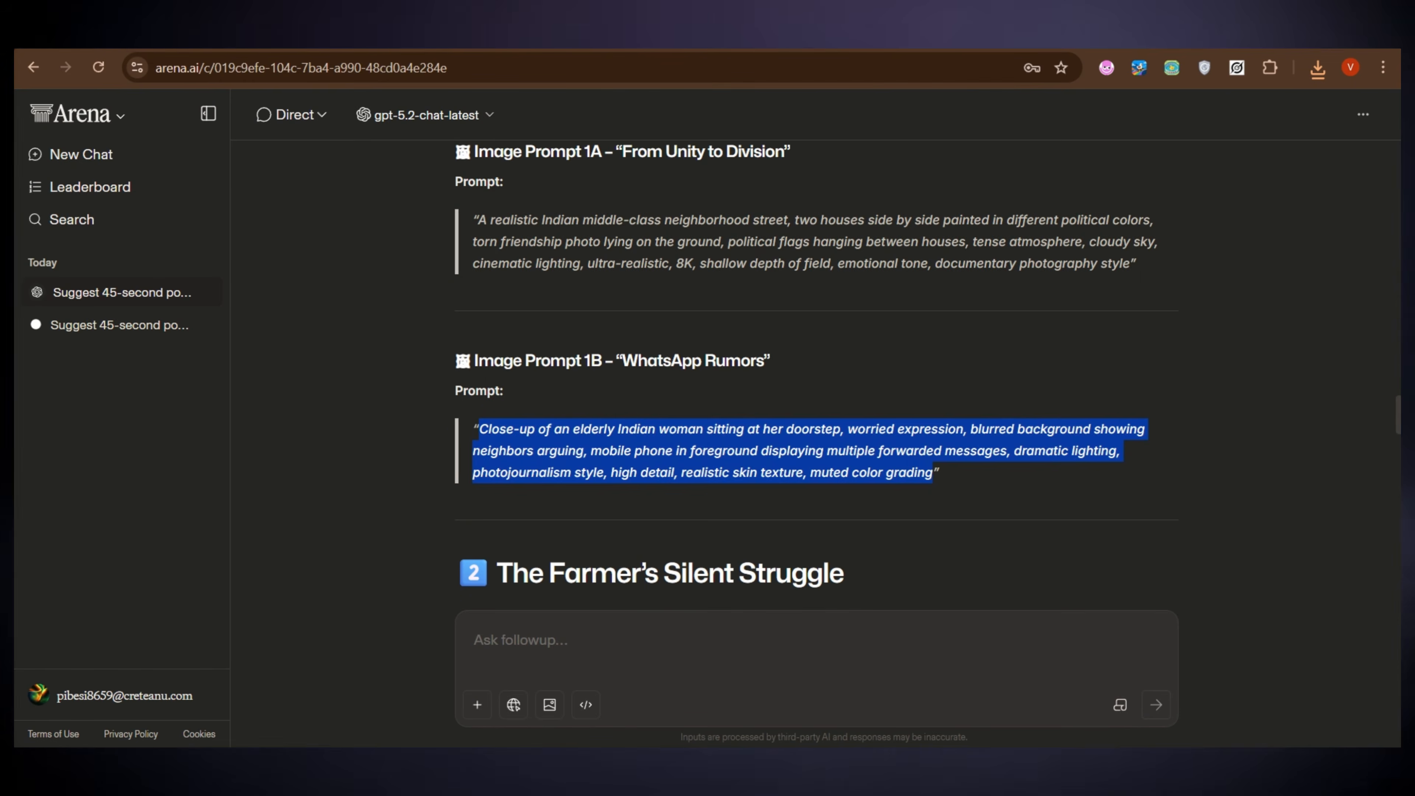
Step: Replace the Grok prompt with the copied "WhatsApp Rumors" text, generate from it, and download the resulting image of the elderly woman
key("ctrl+Tab")
left_click(757, 635)
key("ctrl+a")
key("ctrl+v")
key("Return")
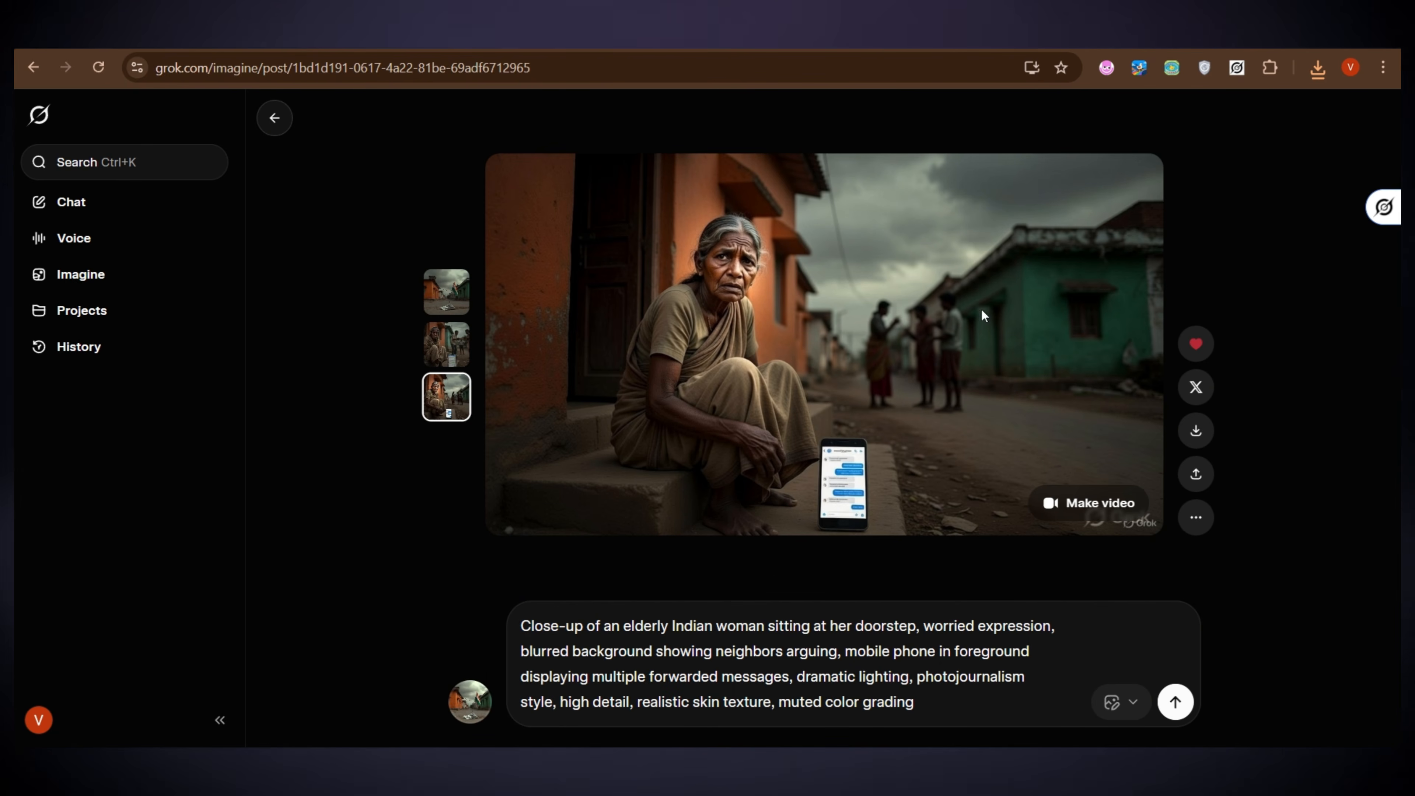
left_click(1195, 430)
Step: Go back to the Imagine page and generate images from the prompt about an Indian farmer in a dry cracked agricultural field at sunrise
left_click(274, 118)
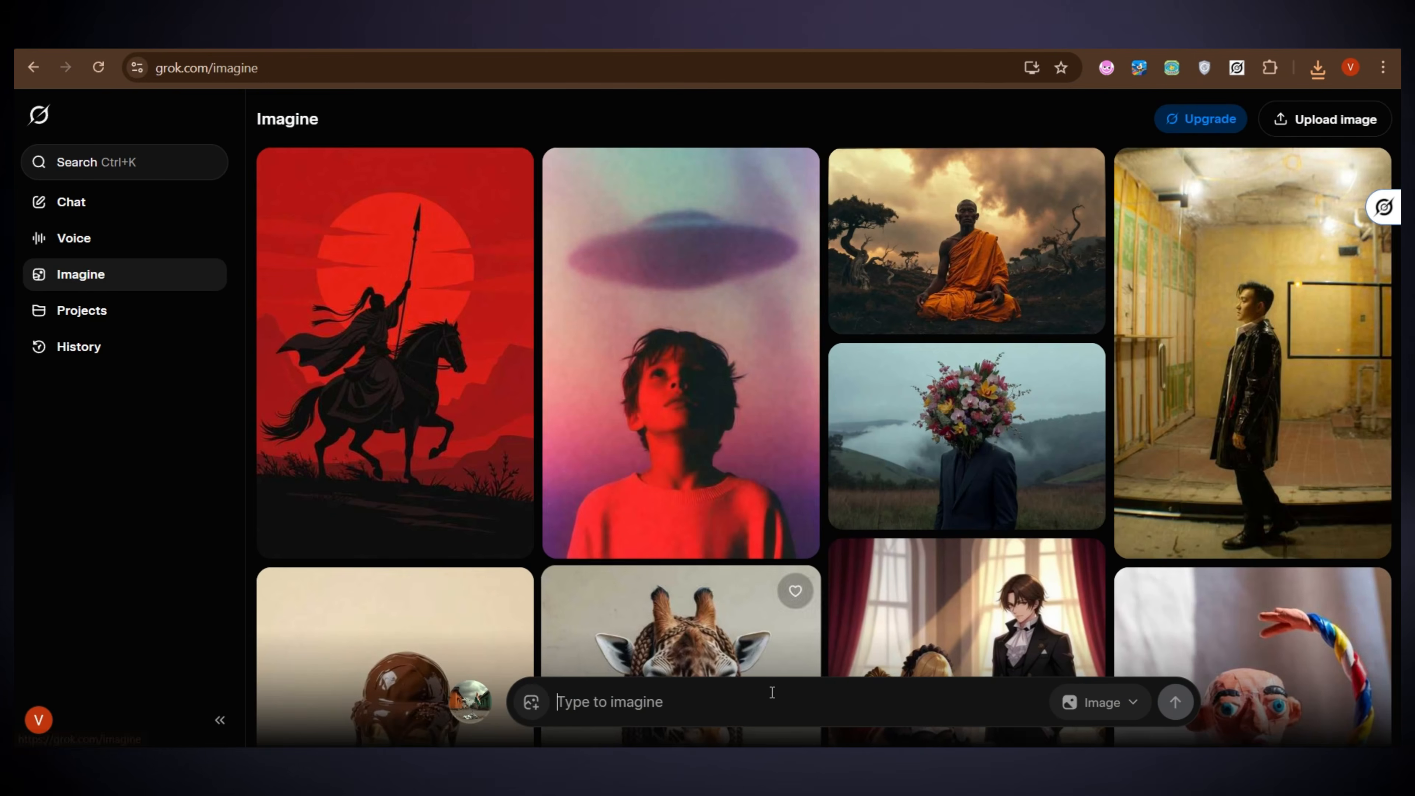
type("Indian farmer standing in a dry cracked agricultural field at sunrise, holding soil in his hand, distant political rally banners blurred in the background, dusty air, cinematic wide-angle shot, golden hour lighting, hyper-realistic, emotional storytelling photography.")
key("Return")
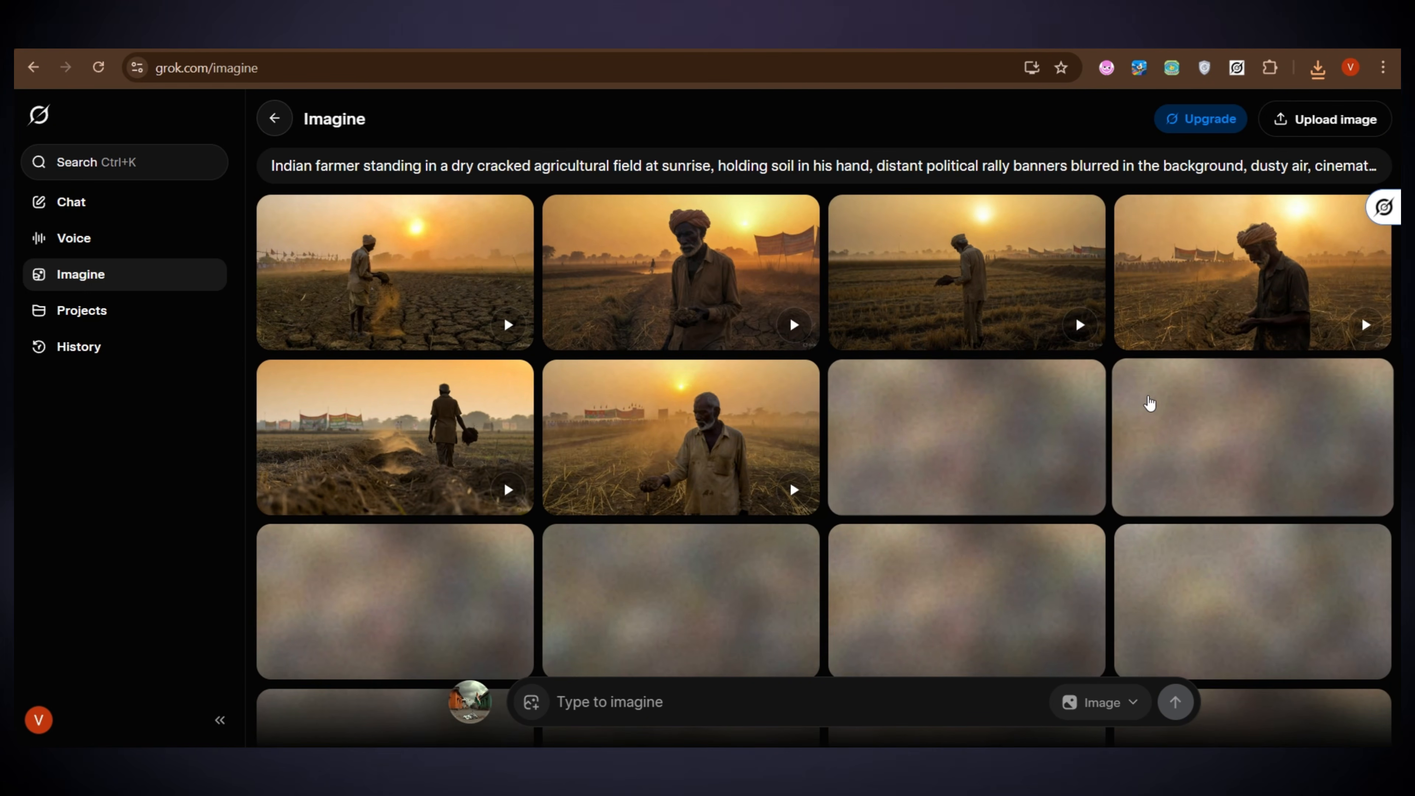
Step: Look through the generated farmer images, open one of the farmer holding soil at sunrise, and download it
scroll(966, 323, "down", 2)
scroll(900, 363, "up", 2)
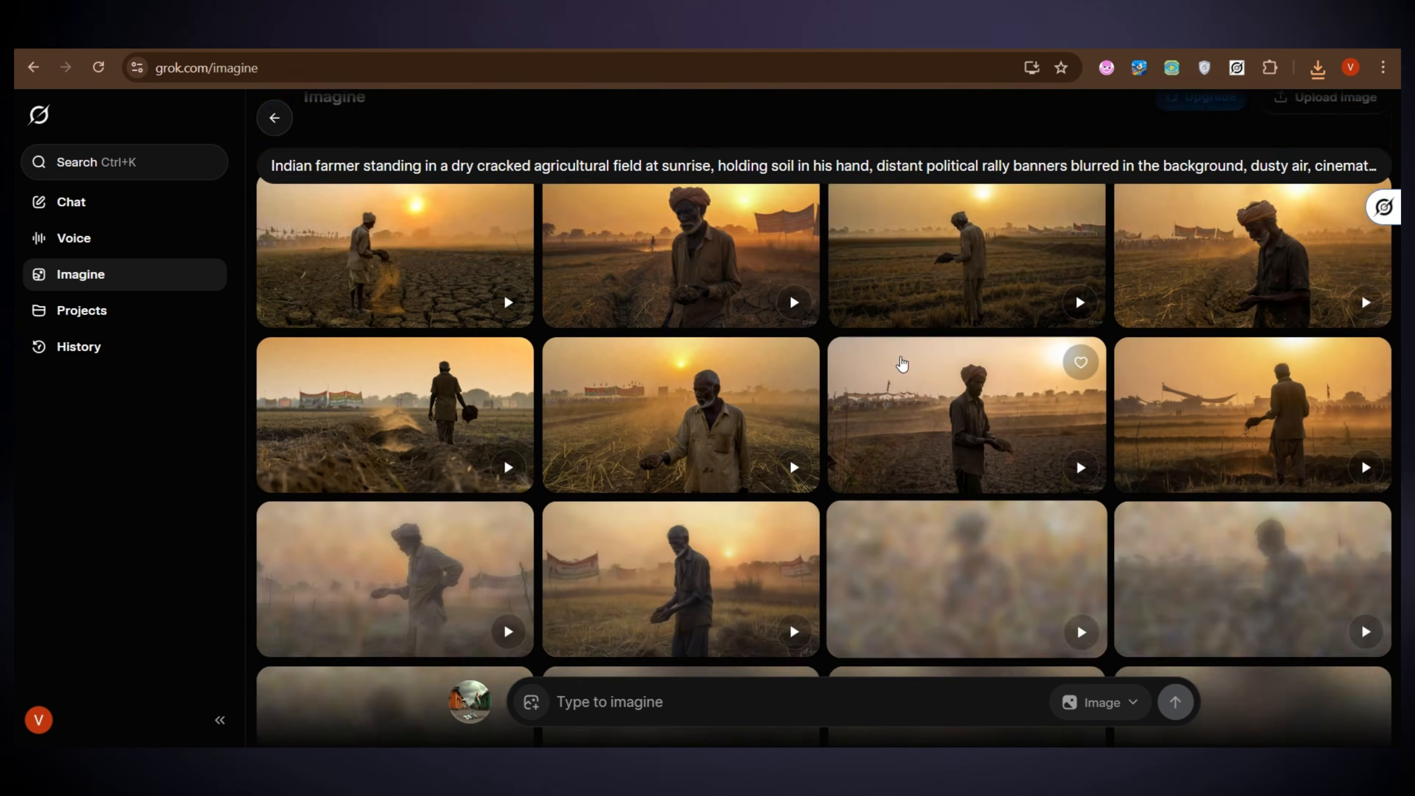
scroll(1076, 312, "down", 5)
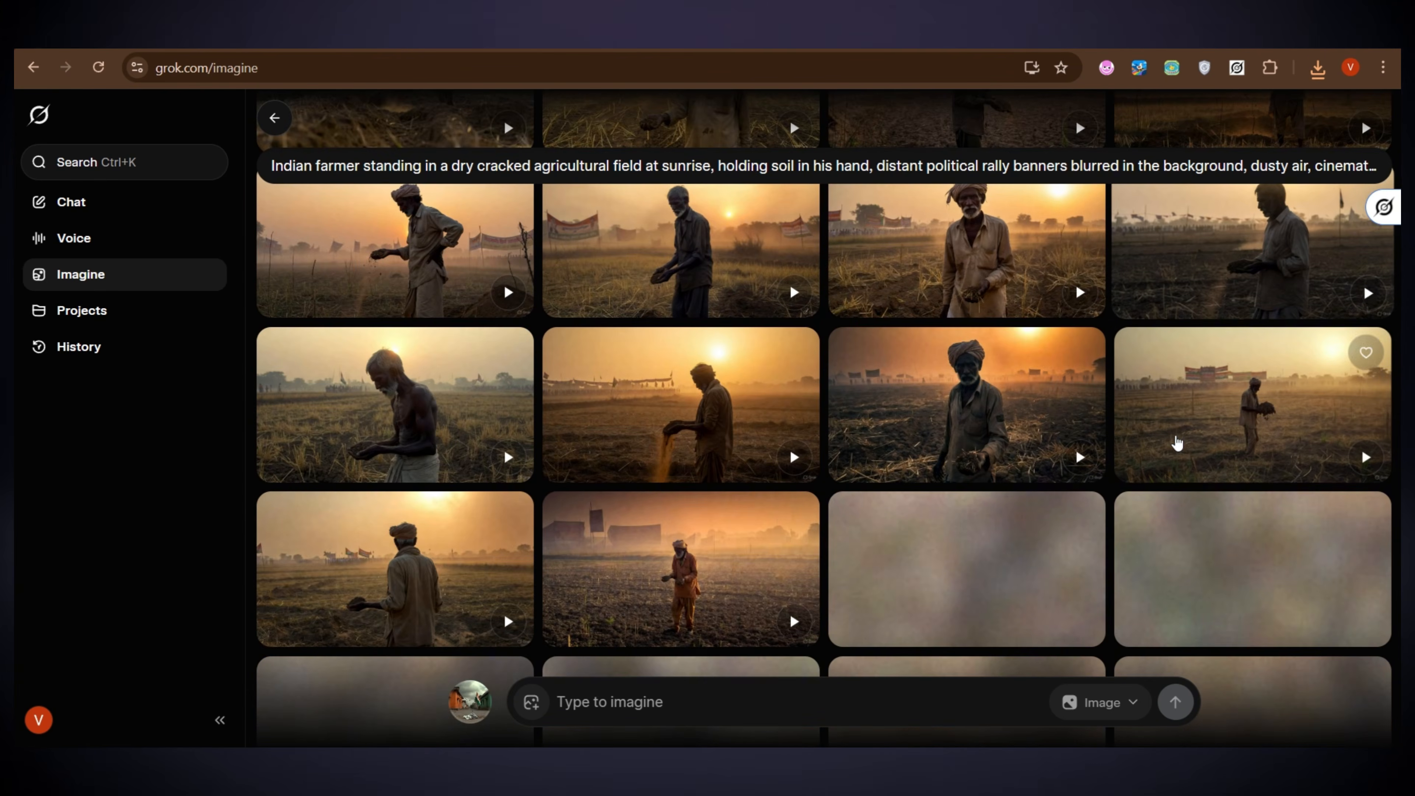
left_click(1177, 443)
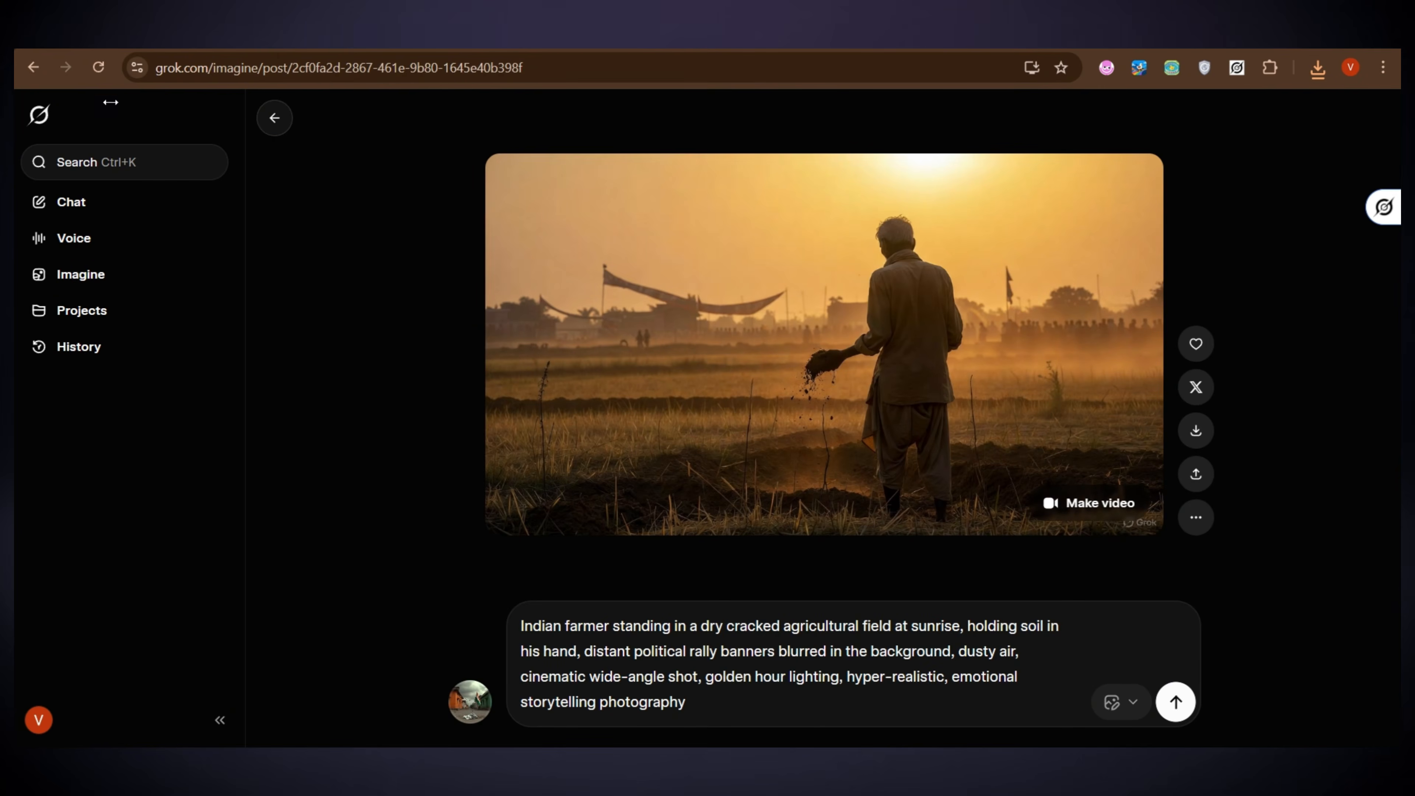
left_click(1194, 429)
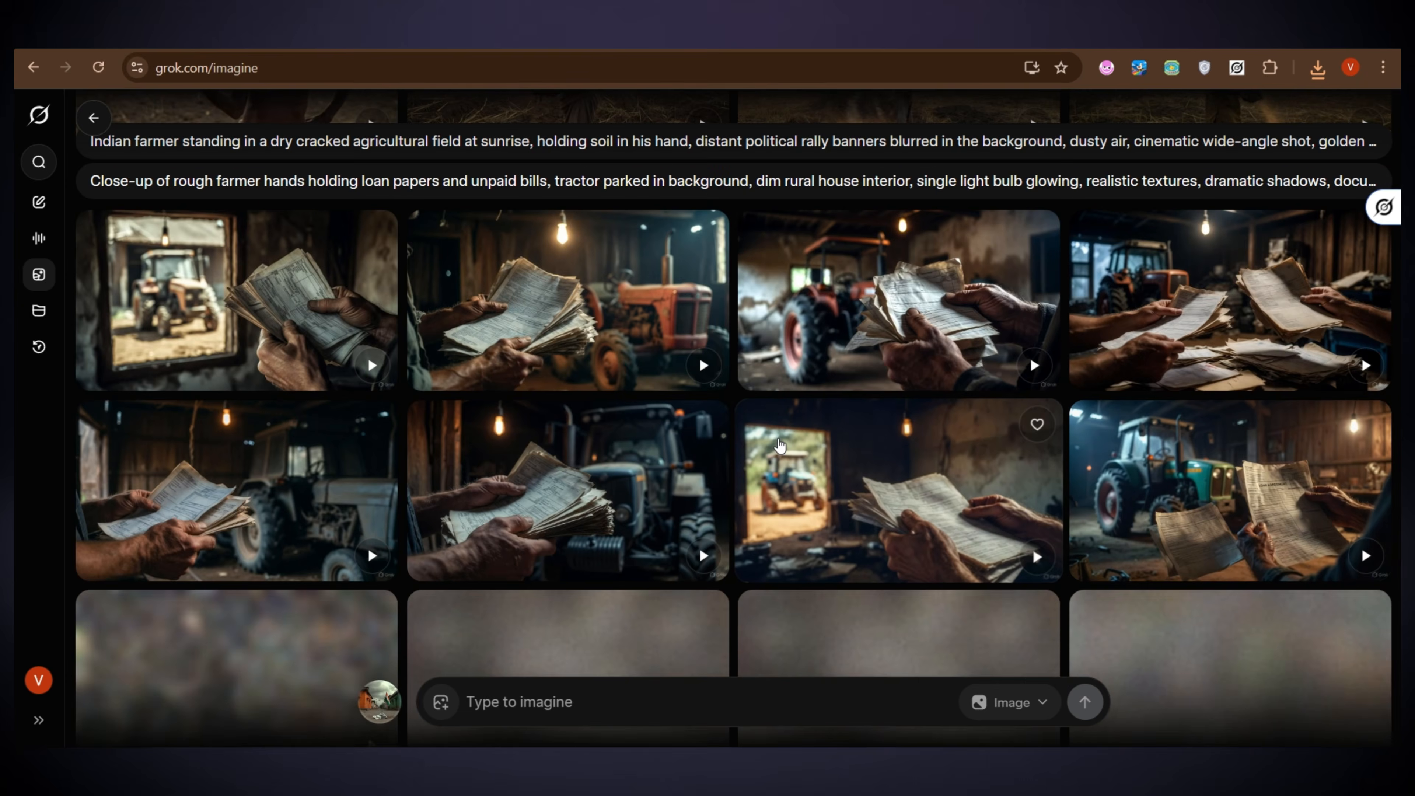
Step: Browse the images of farmer hands holding loan papers, open the one with the red tractor outside the wooden barn, and download it
scroll(697, 435, "down", 3)
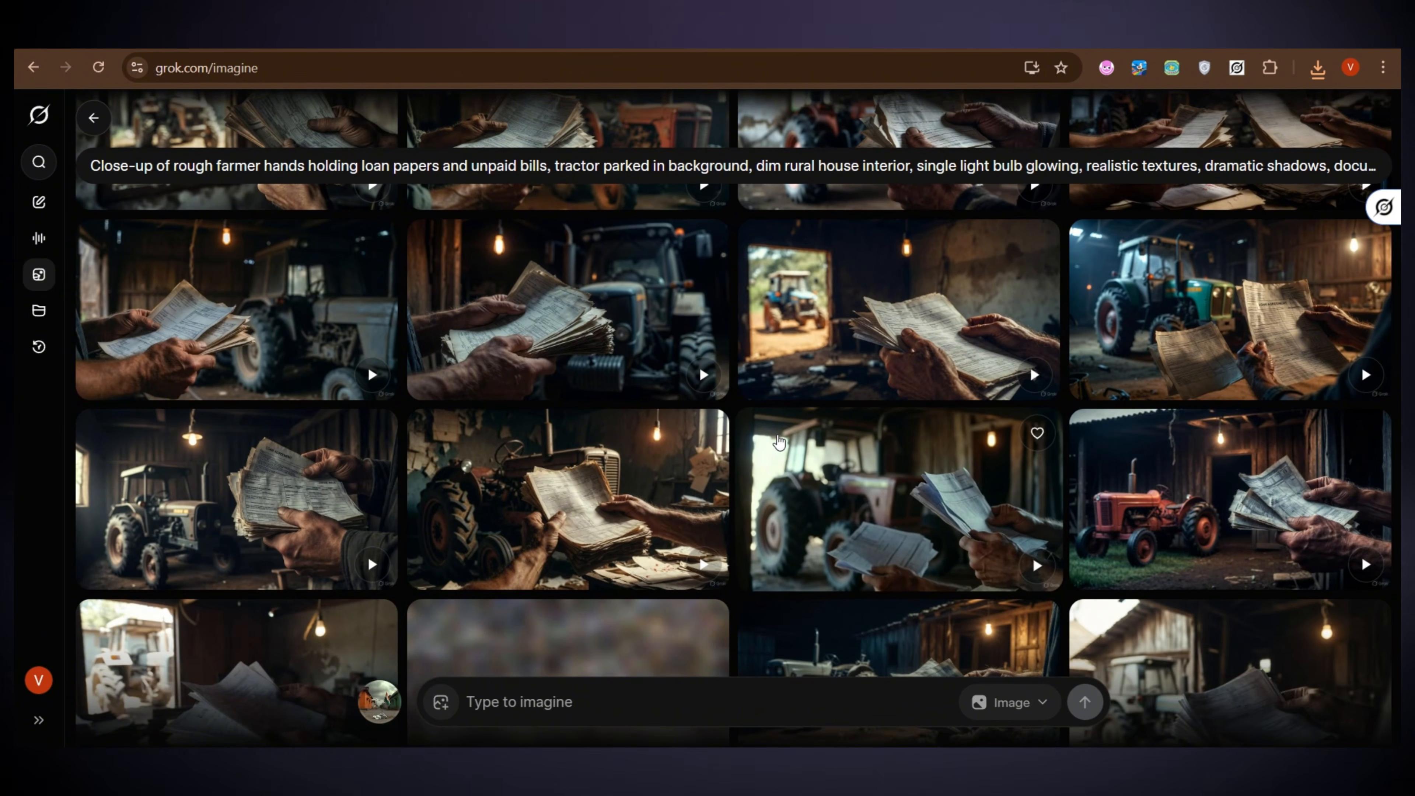
scroll(769, 446, "down", 5)
scroll(933, 474, "up", 5)
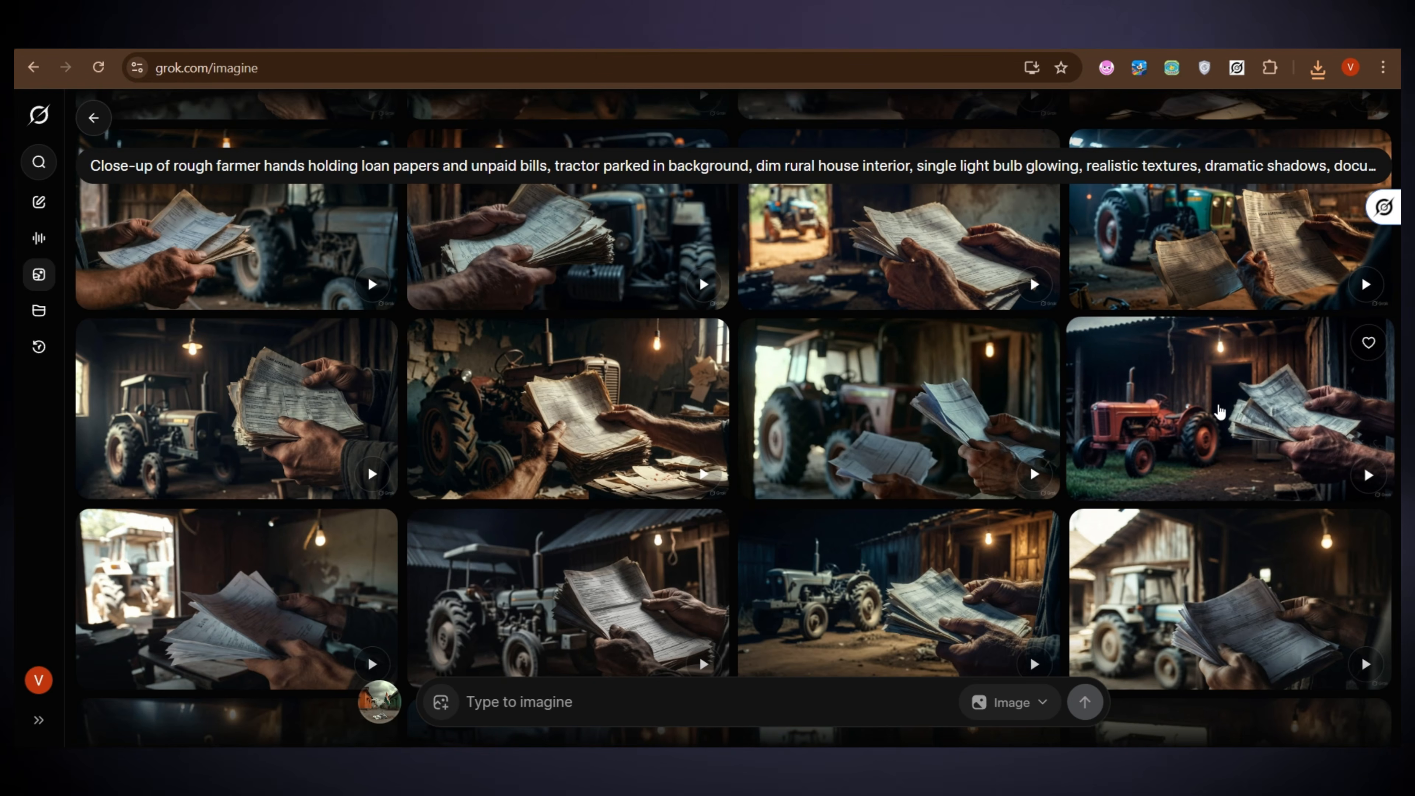
left_click(1219, 411)
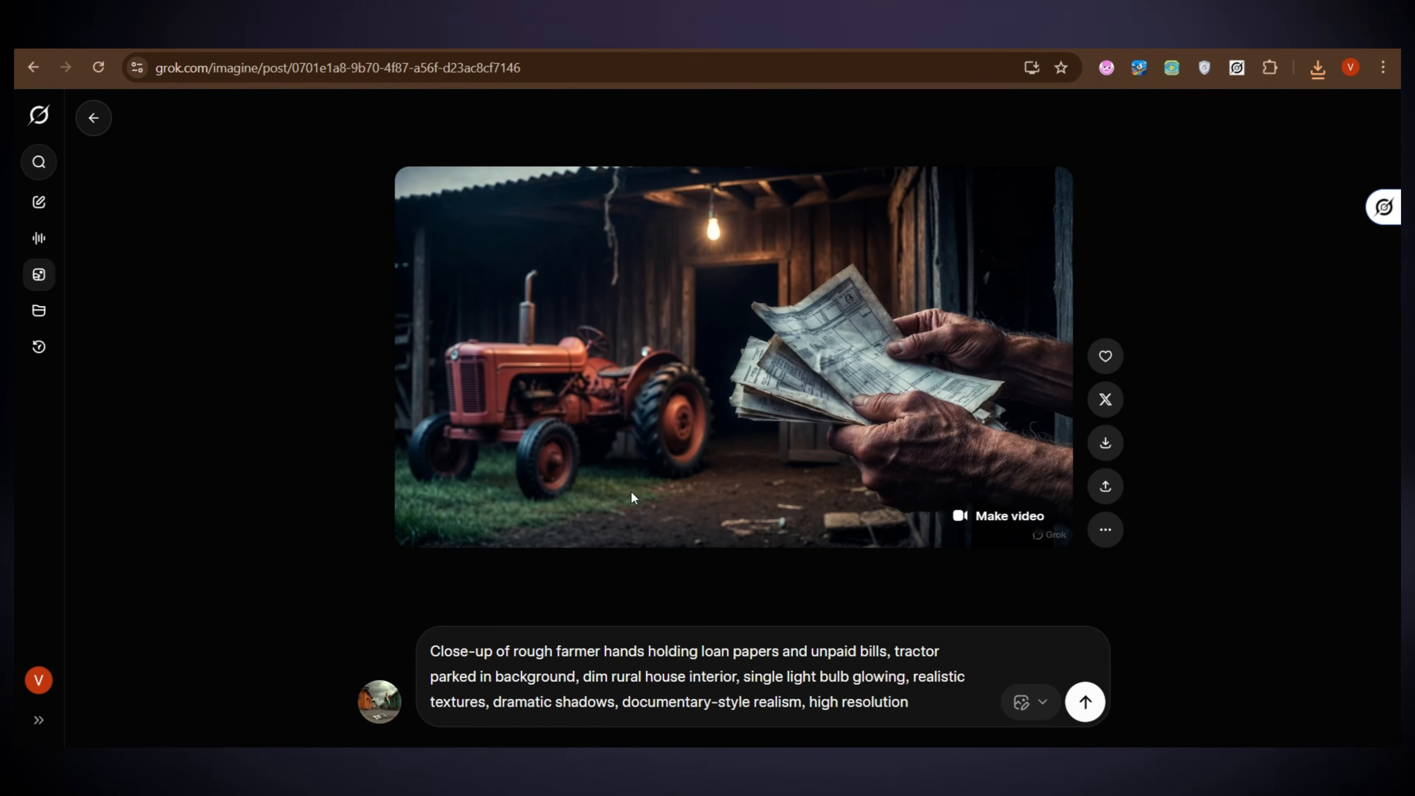
left_click(1105, 443)
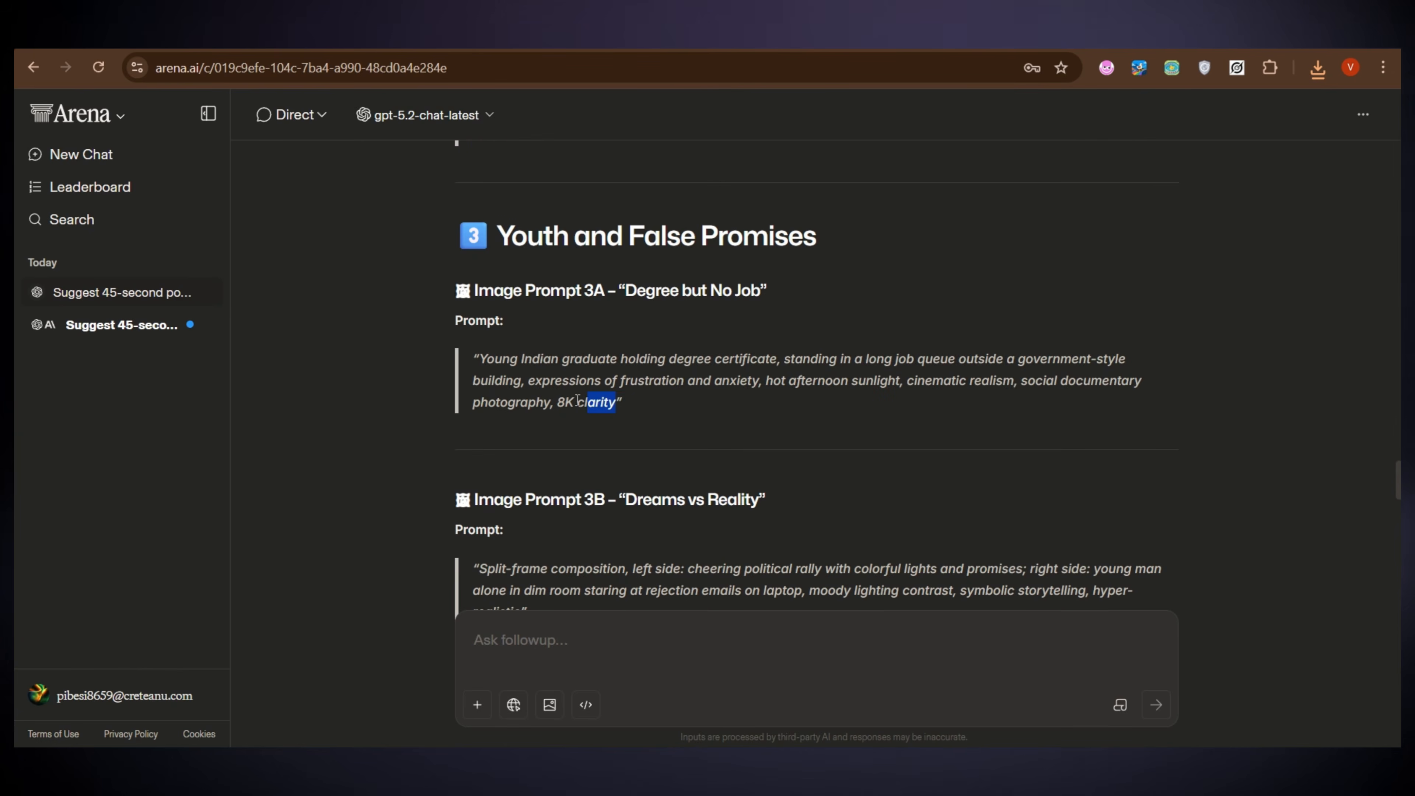
Step: Select the text of Image Prompt 3A, "Degree but No Job", in Arena and browse the images generated from it in Grok
left_click_drag(577, 400, 467, 365)
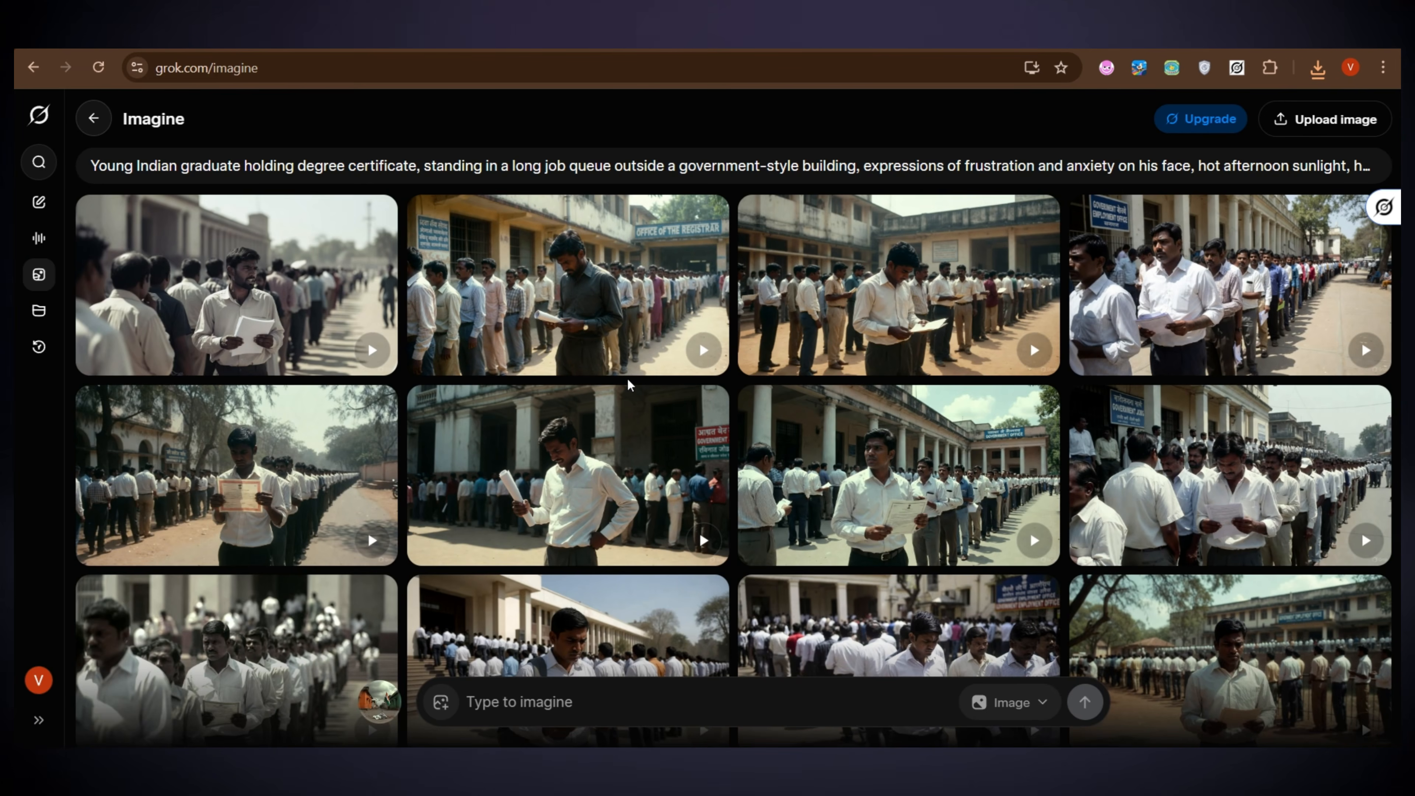
scroll(635, 360, "down", 5)
scroll(633, 356, "down", 5)
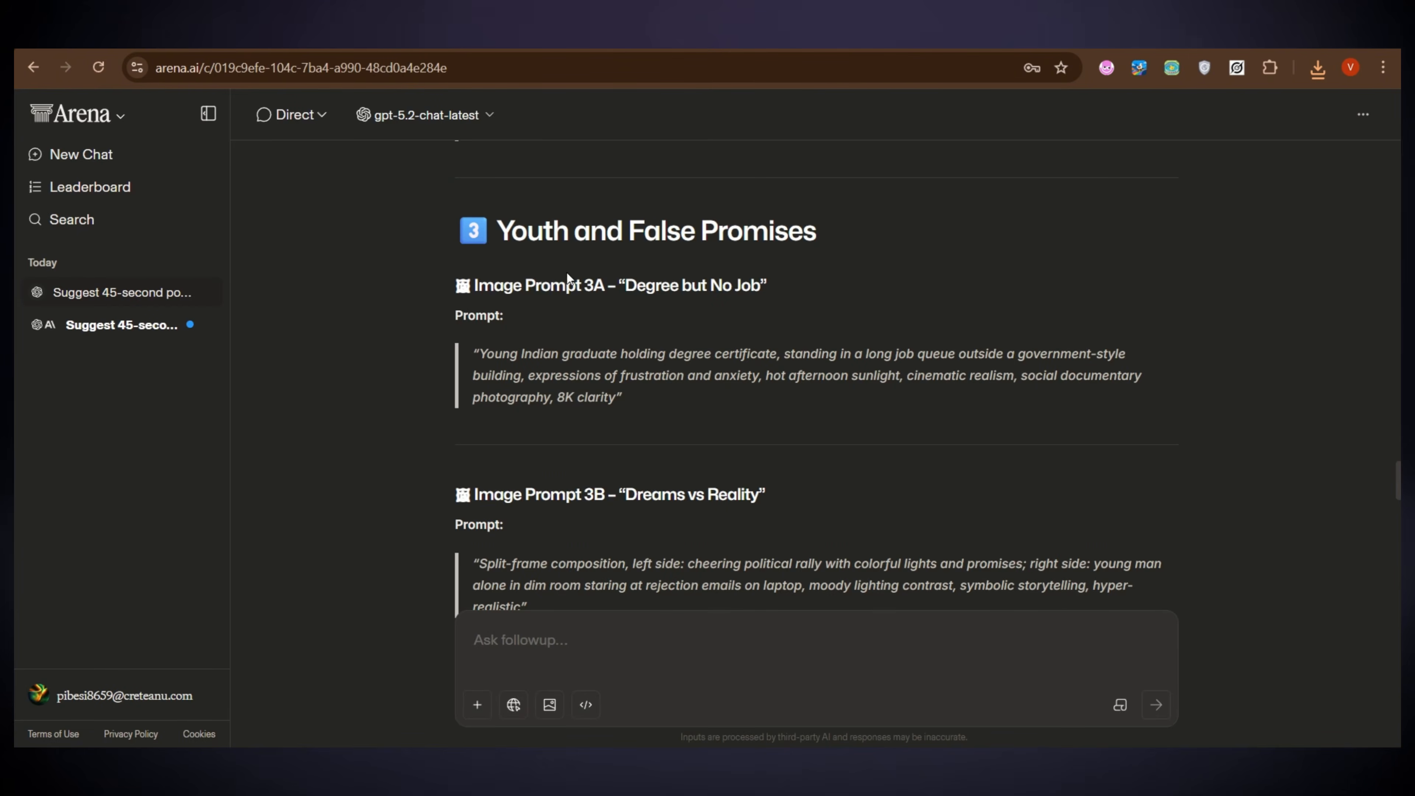
Step: Start a new Arena chat, switch it to Battle Mode, and set it to video generation
scroll(567, 272, "up", 12)
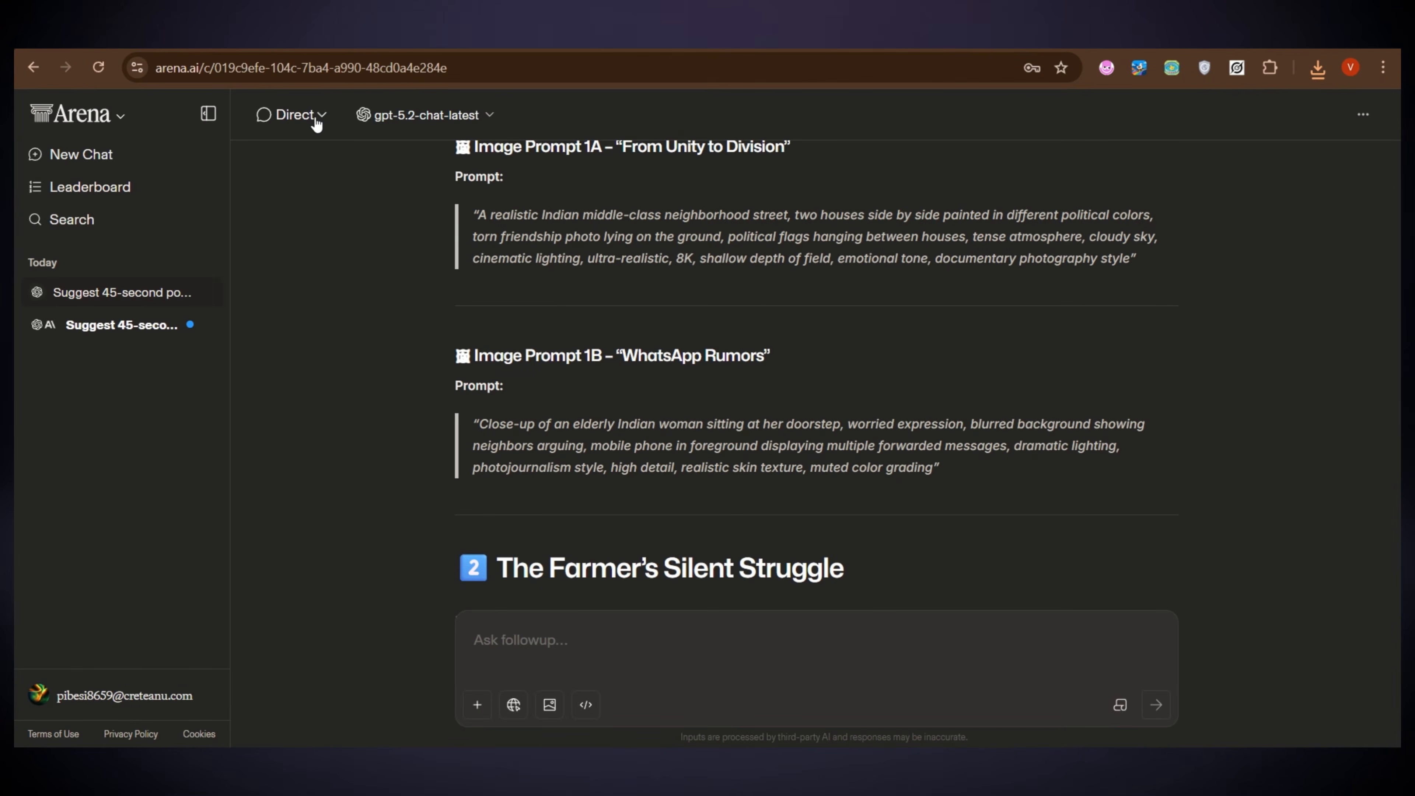
left_click(98, 155)
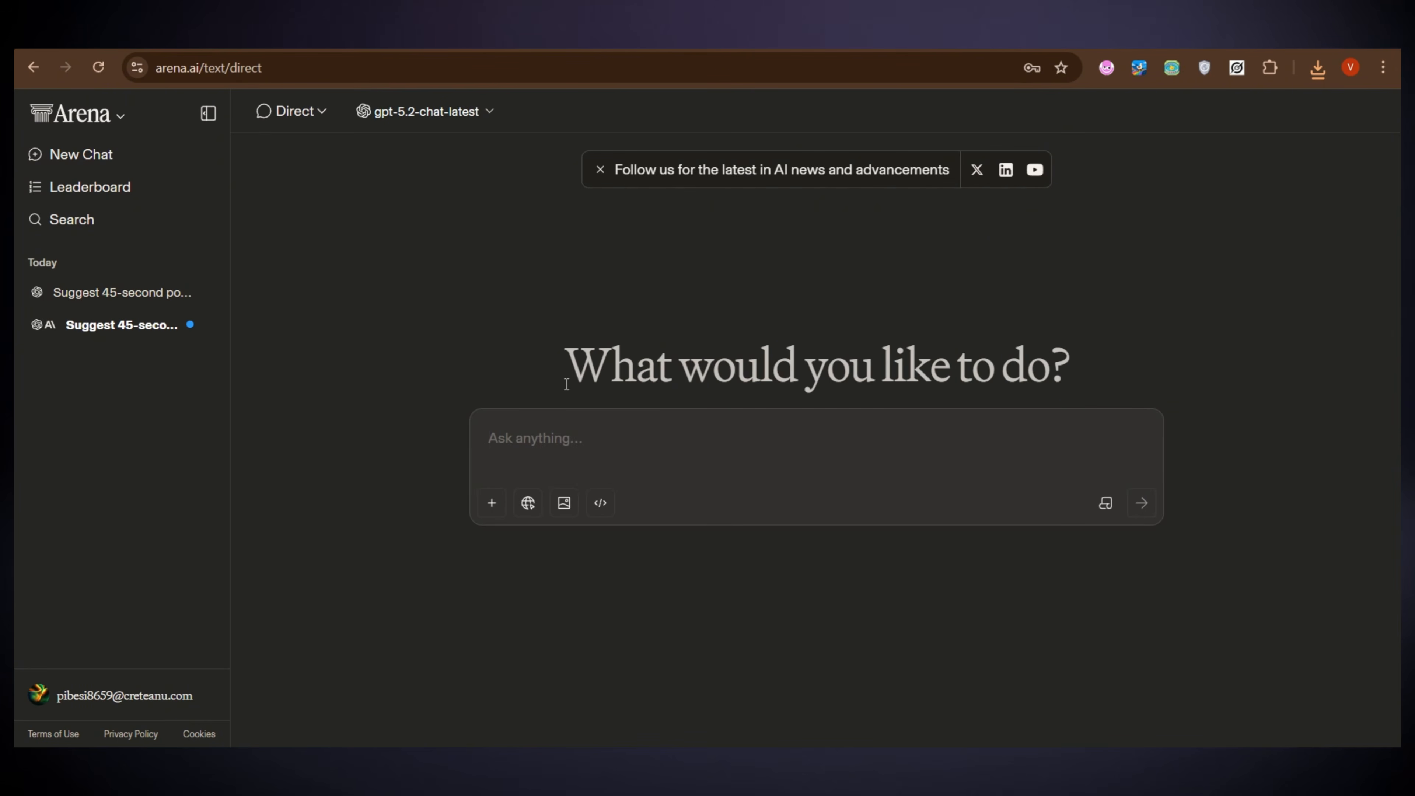
left_click(322, 113)
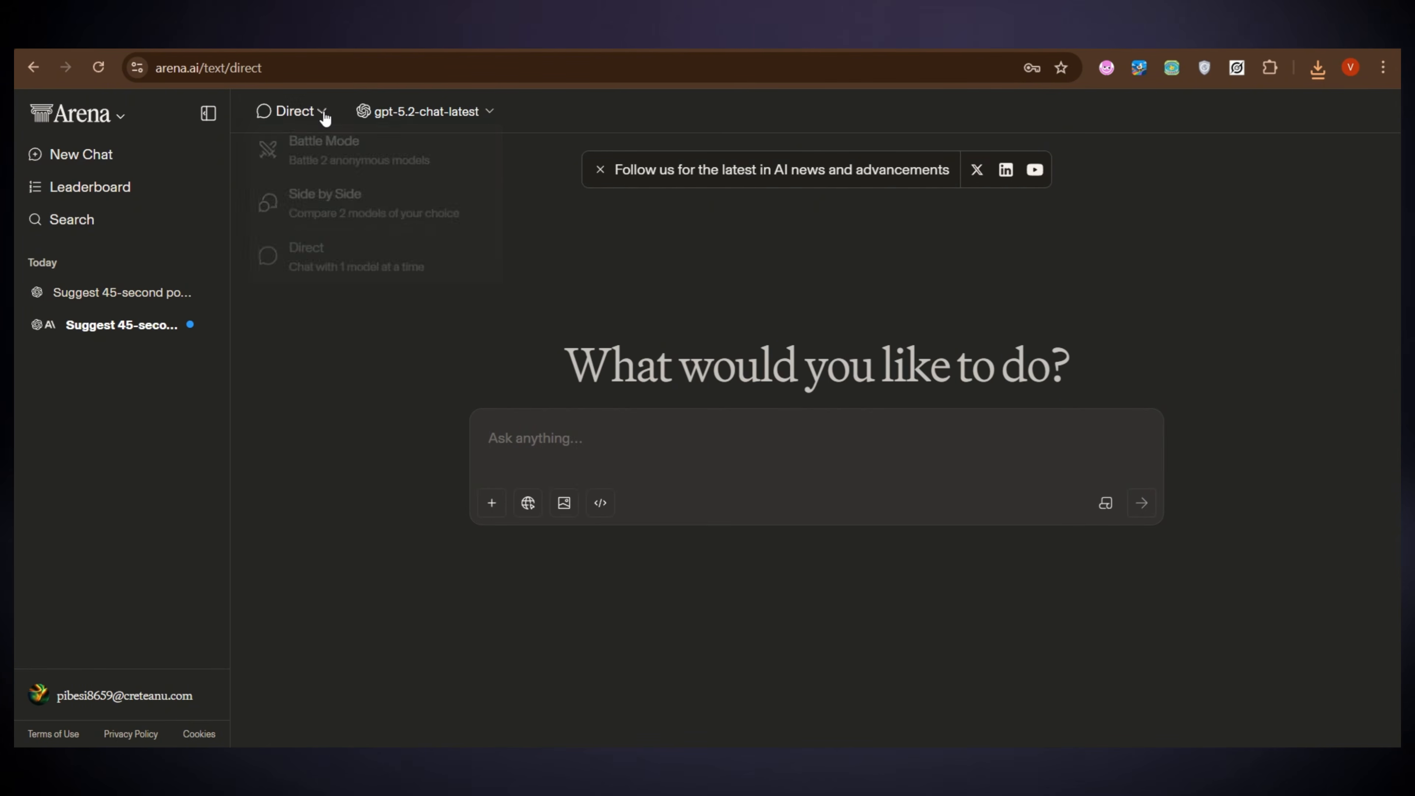
left_click(379, 166)
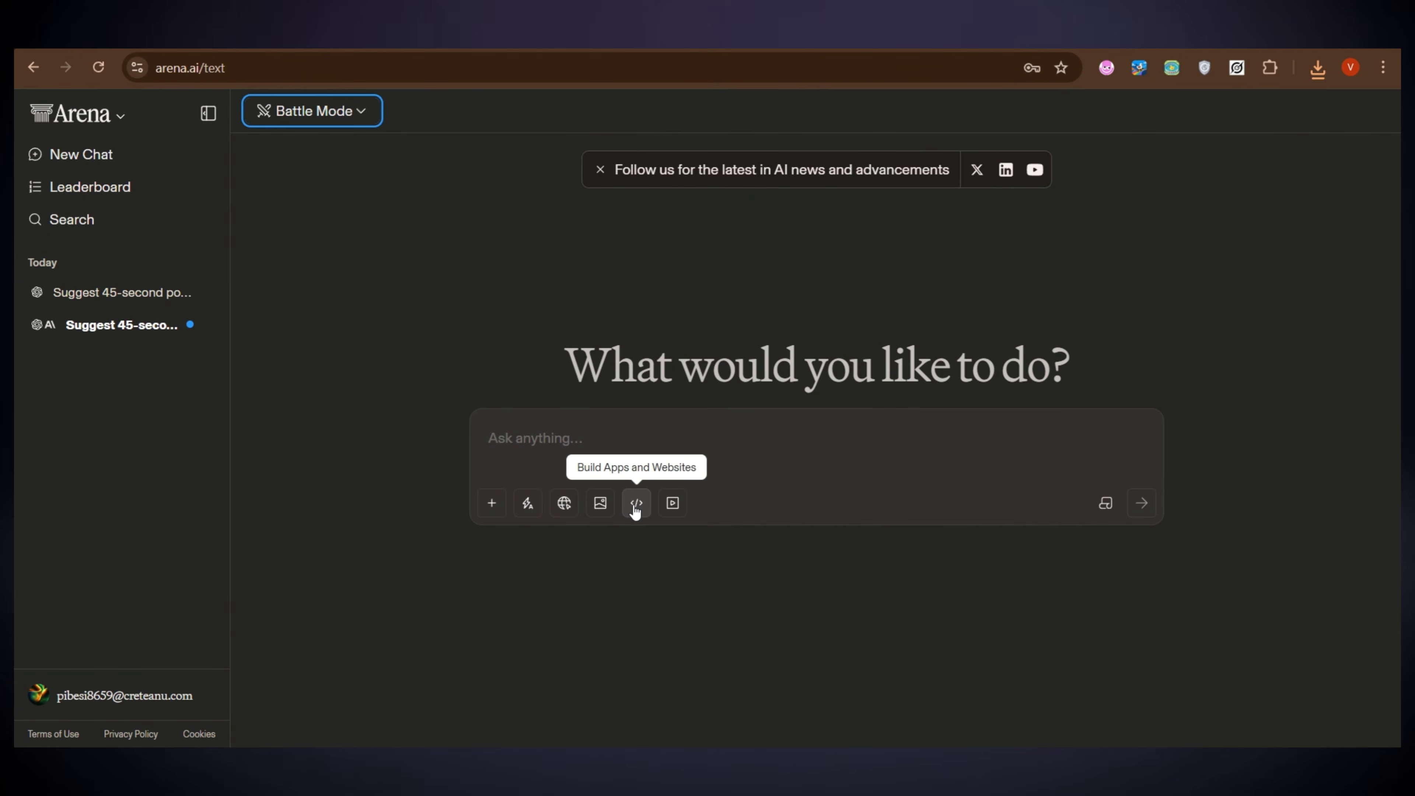
left_click(671, 505)
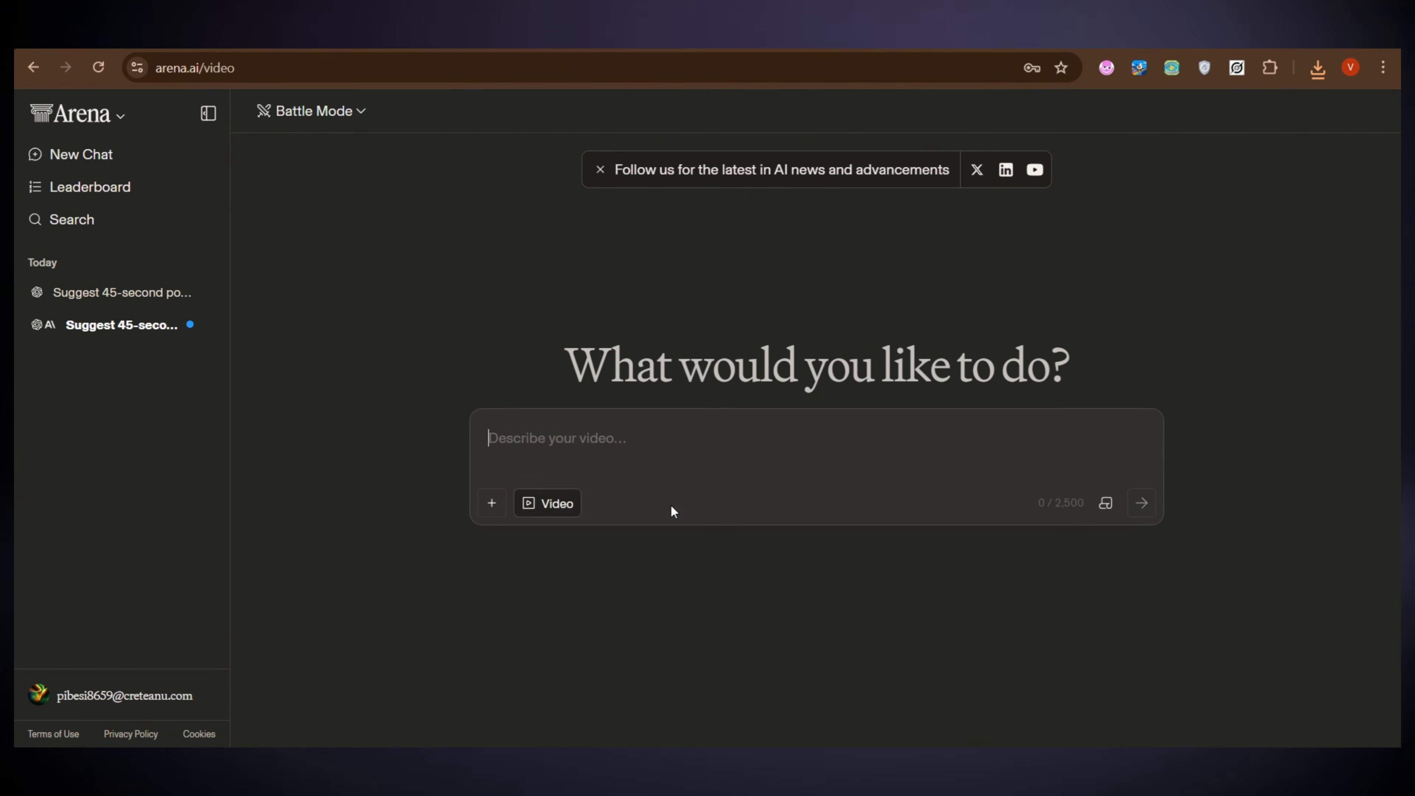
Step: Attach the downloaded image of the orange and green houses and generate videos with the prompt "create good scene"
left_click(493, 508)
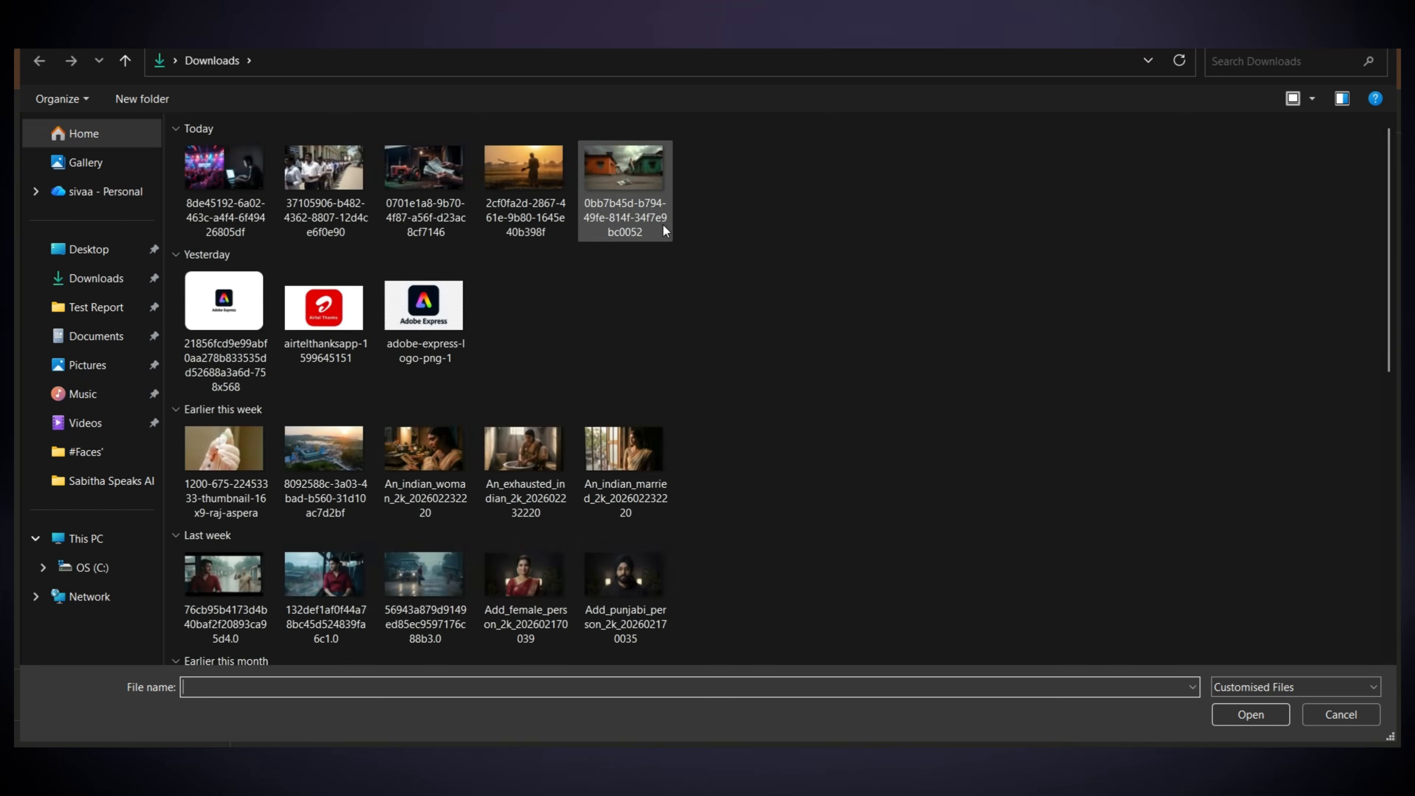
left_click(723, 203)
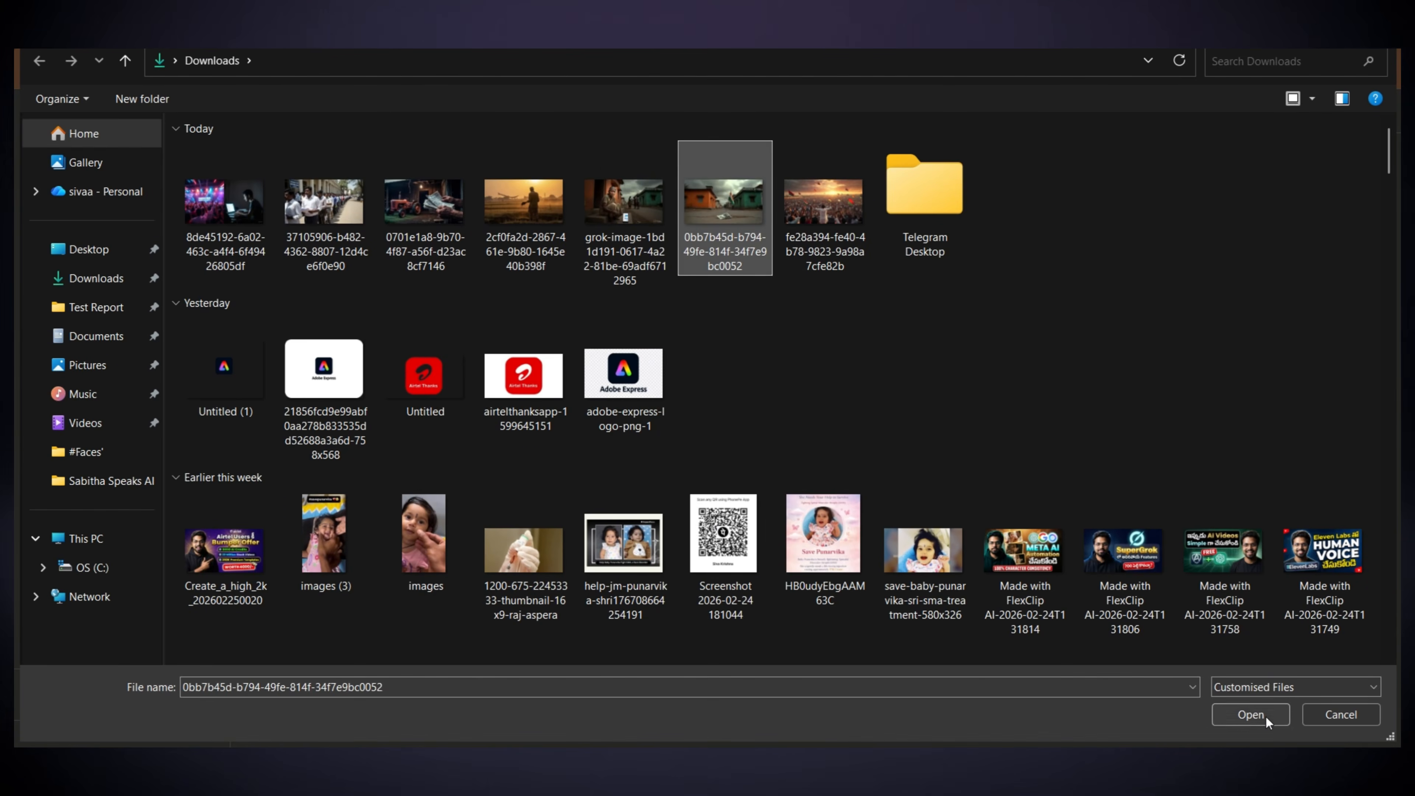
left_click(1250, 715)
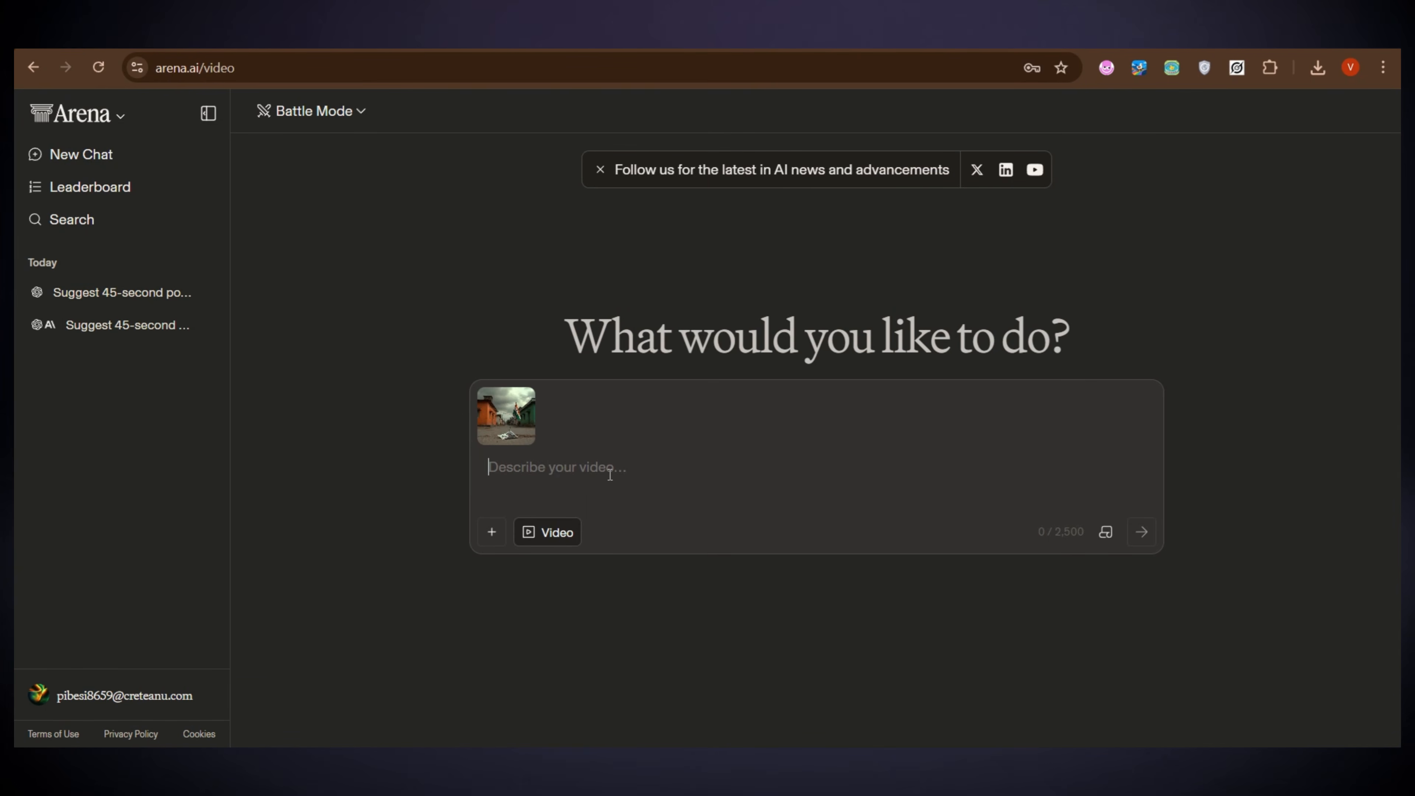
type("creat")
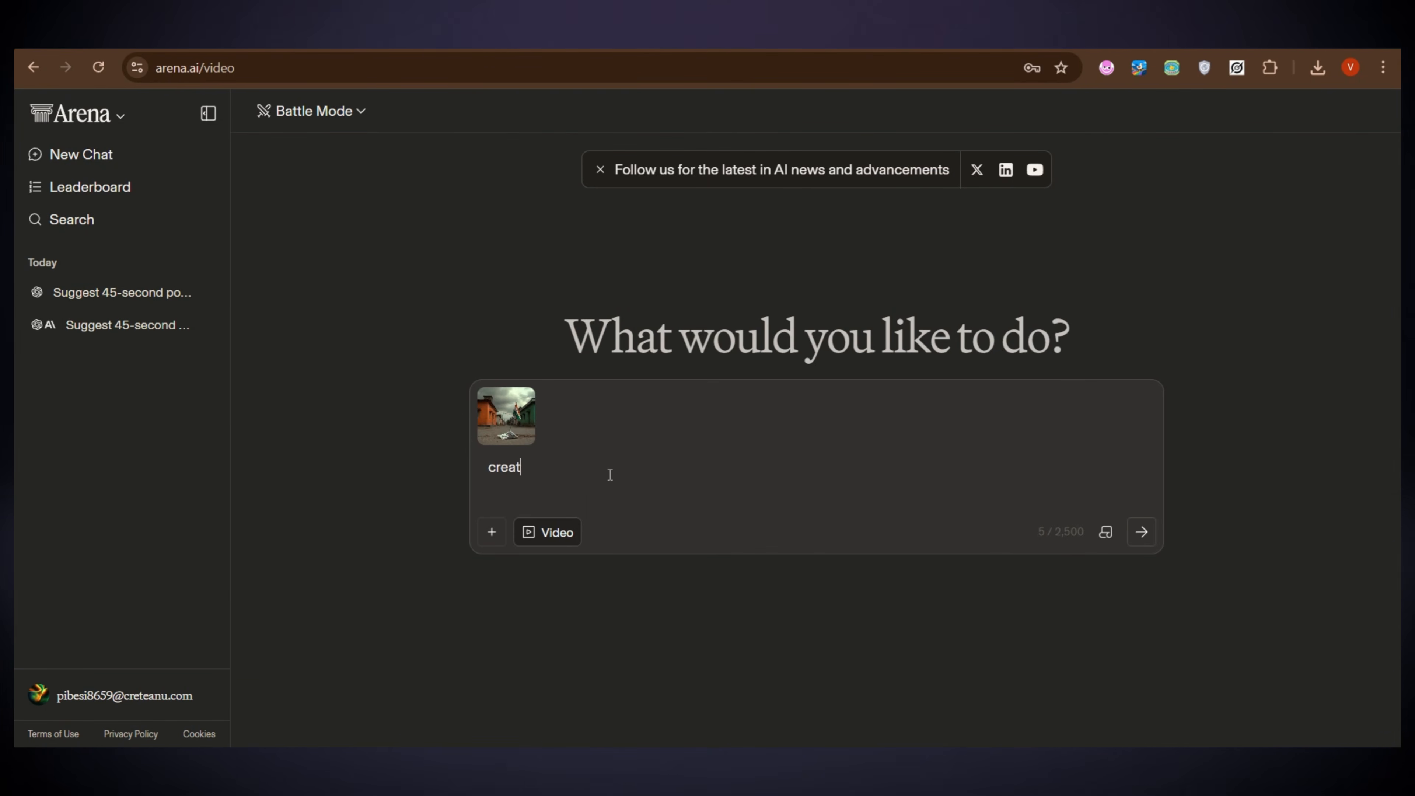
type("e good scene")
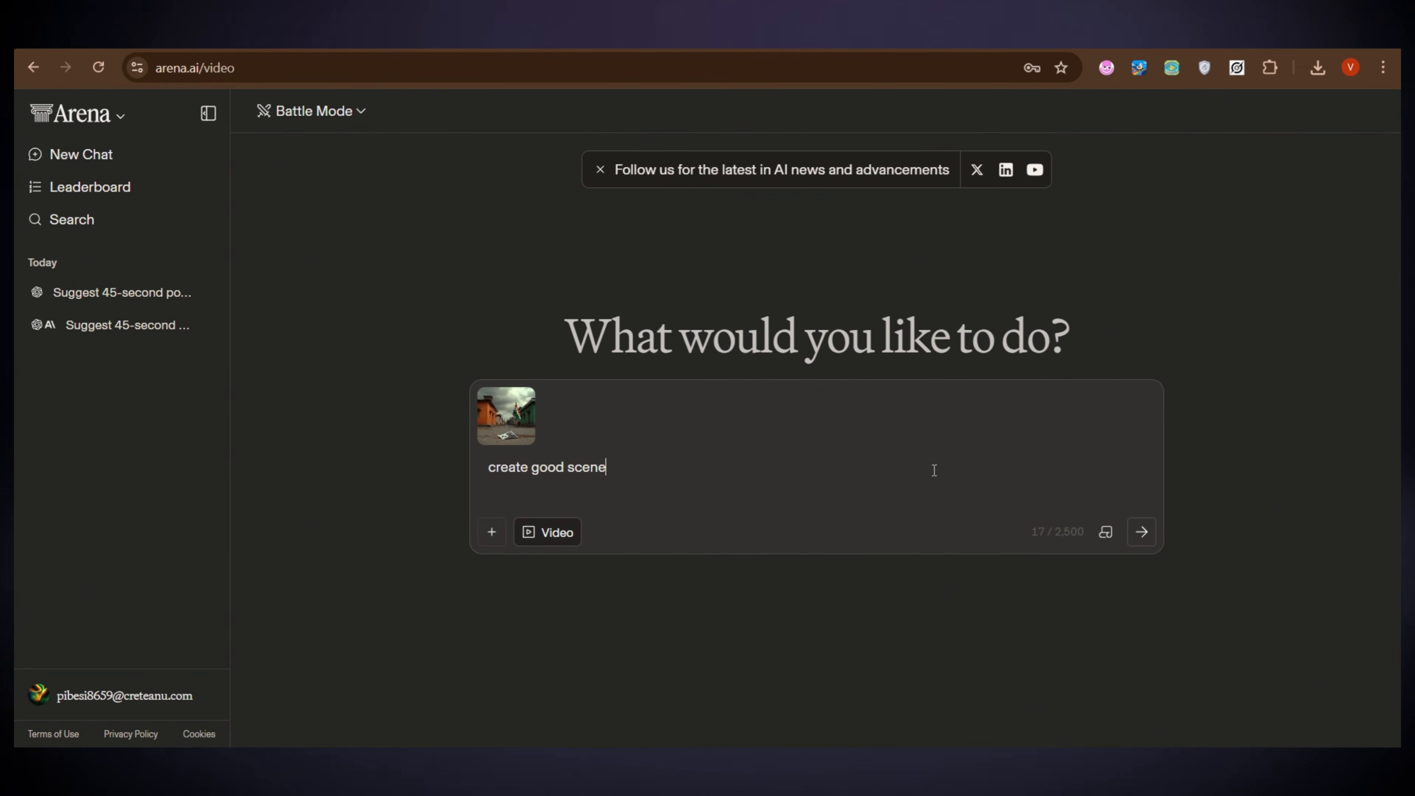
left_click(1146, 539)
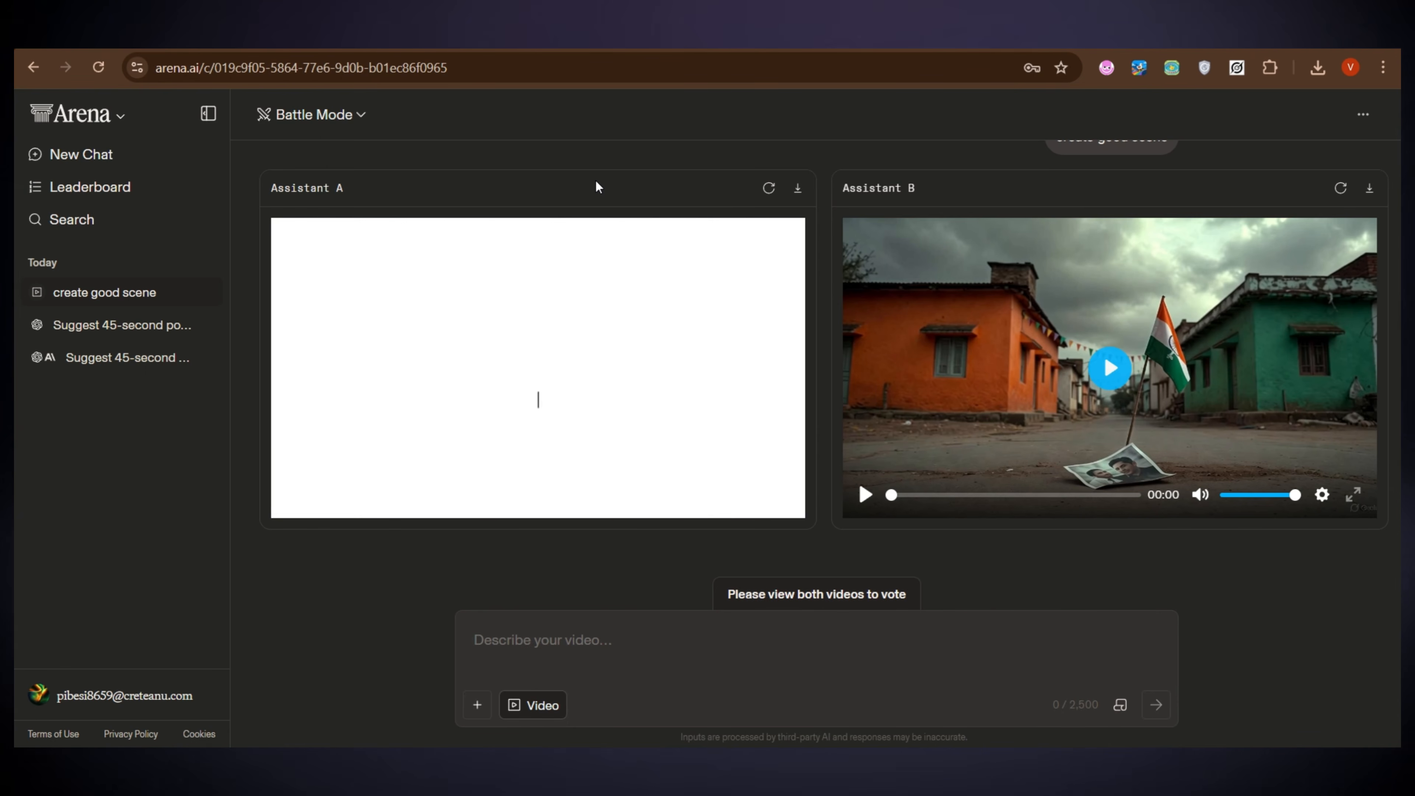
Step: Preview the Assistant A and Assistant B videos of the two houses, and download Assistant B's version
left_click(294, 495)
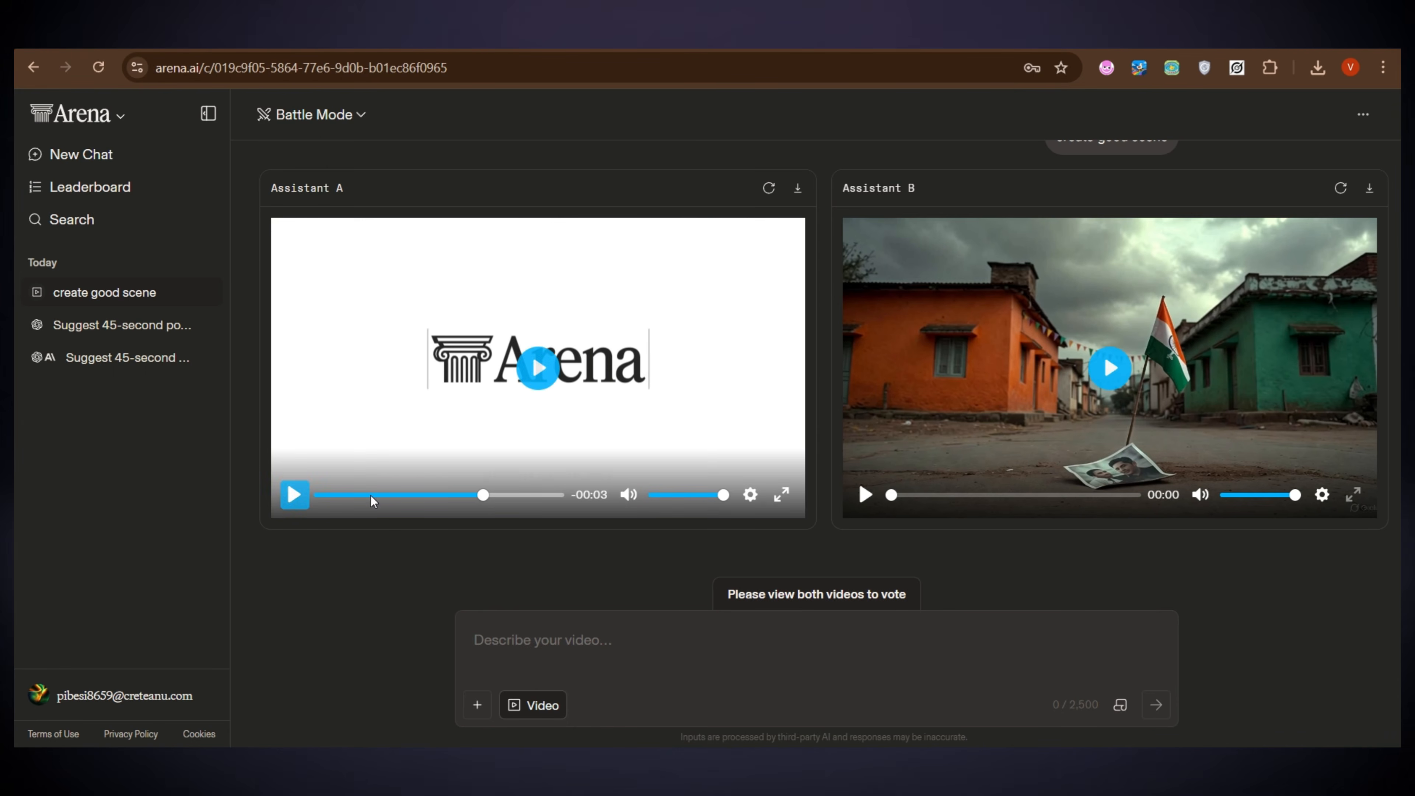
mouse_move(482, 495)
left_mouse_down()
mouse_move(418, 495)
mouse_move(477, 484)
left_mouse_up()
left_click_drag(605, 477, 393, 471)
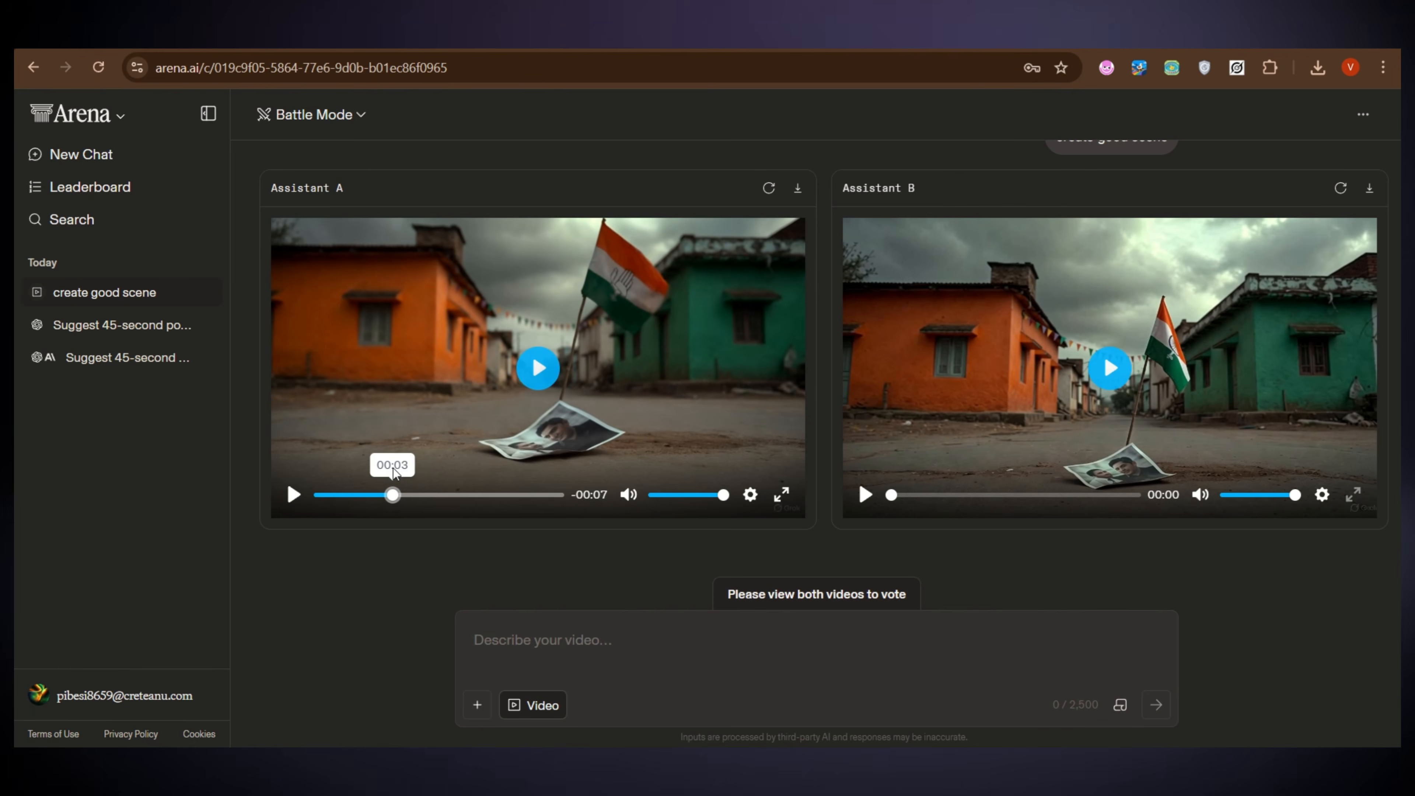
left_click(866, 502)
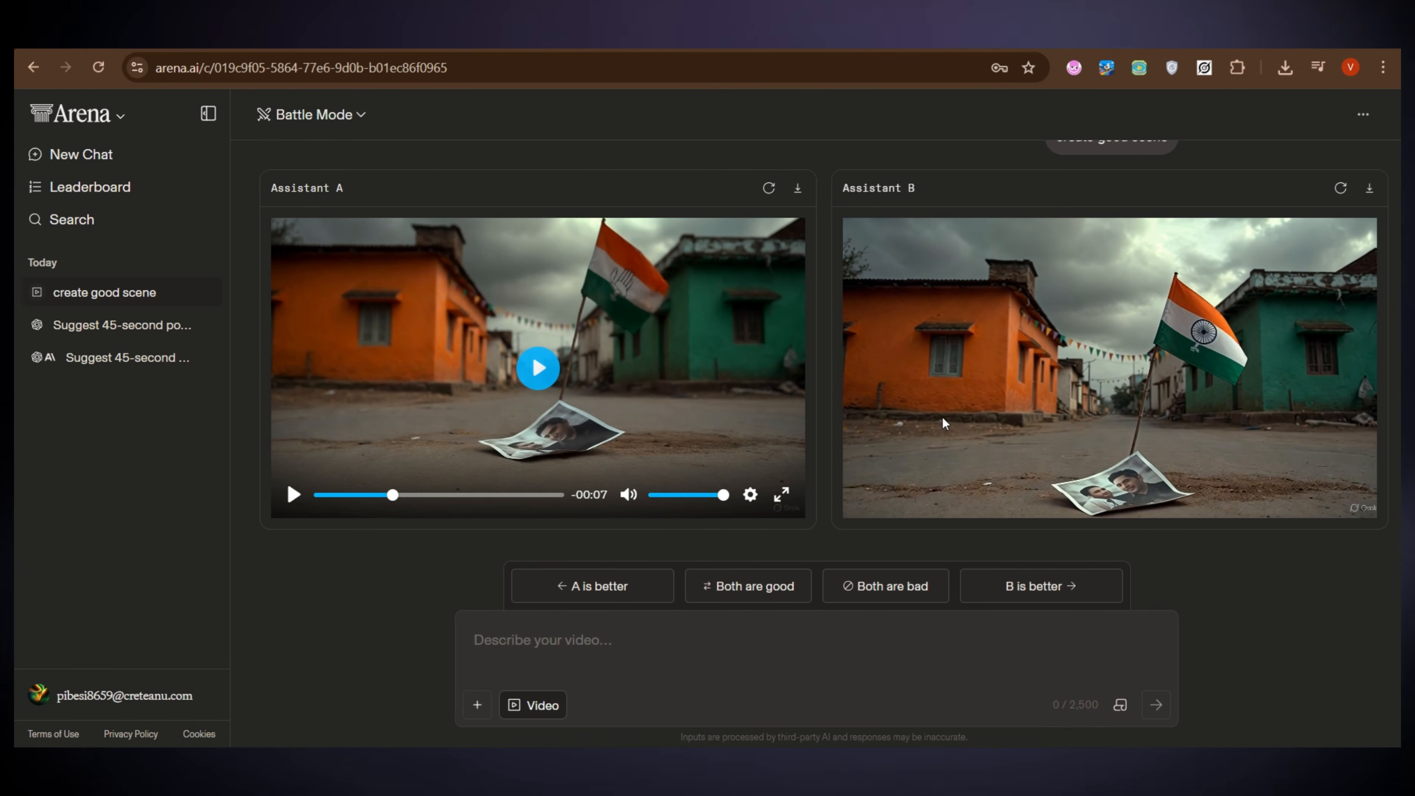
left_click(934, 437)
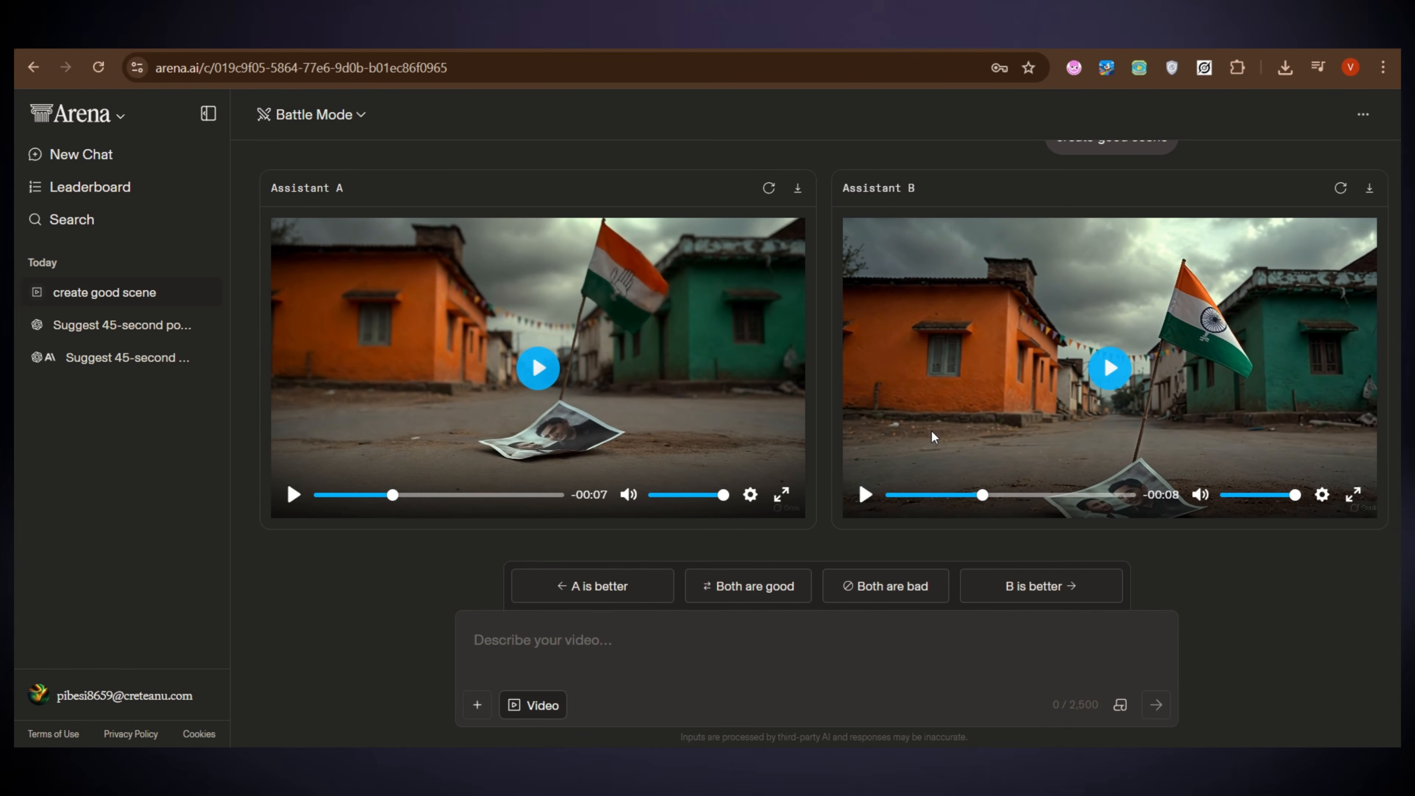
left_click(1369, 192)
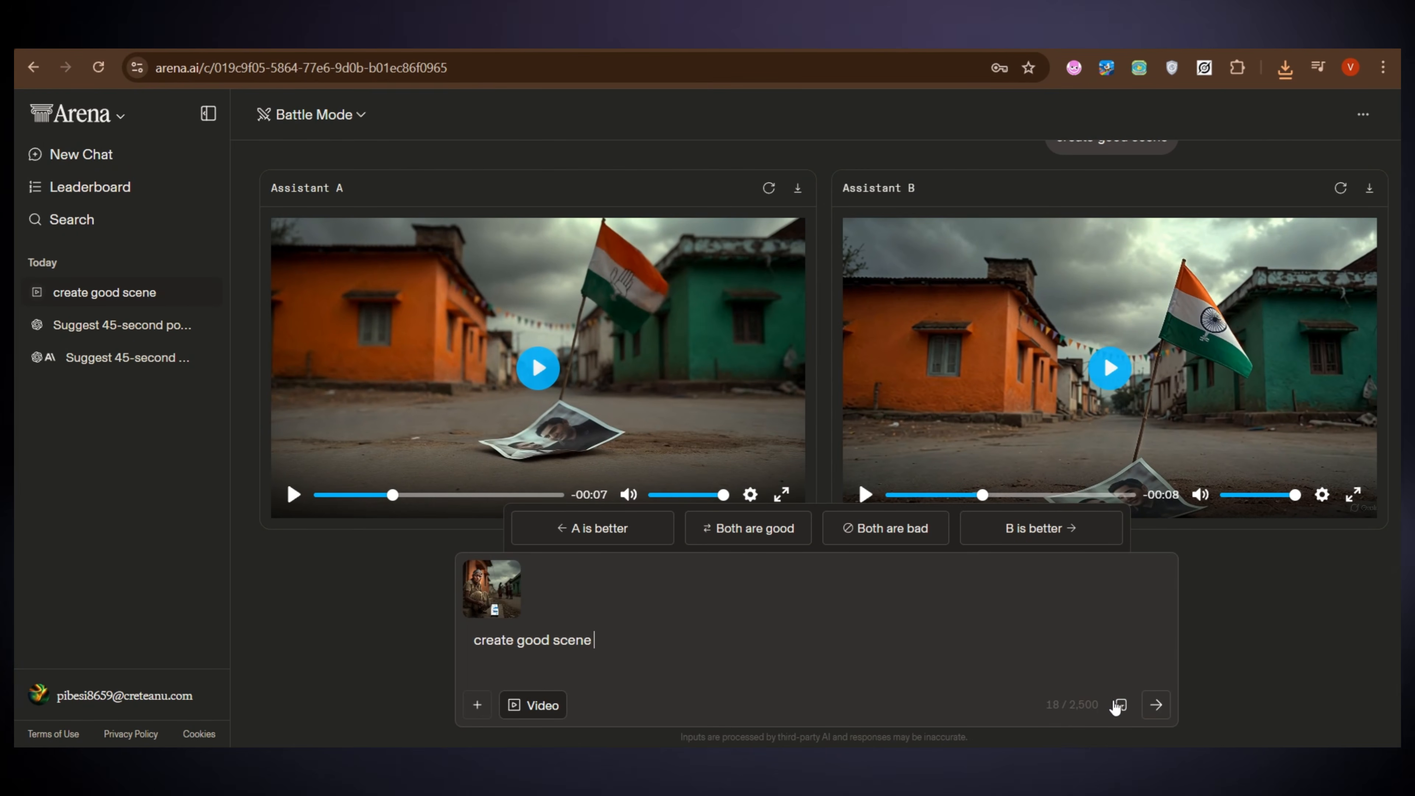
Step: Generate videos from the elderly woman image with the prompt "create good scene" and play both assistants' results
left_click(1157, 706)
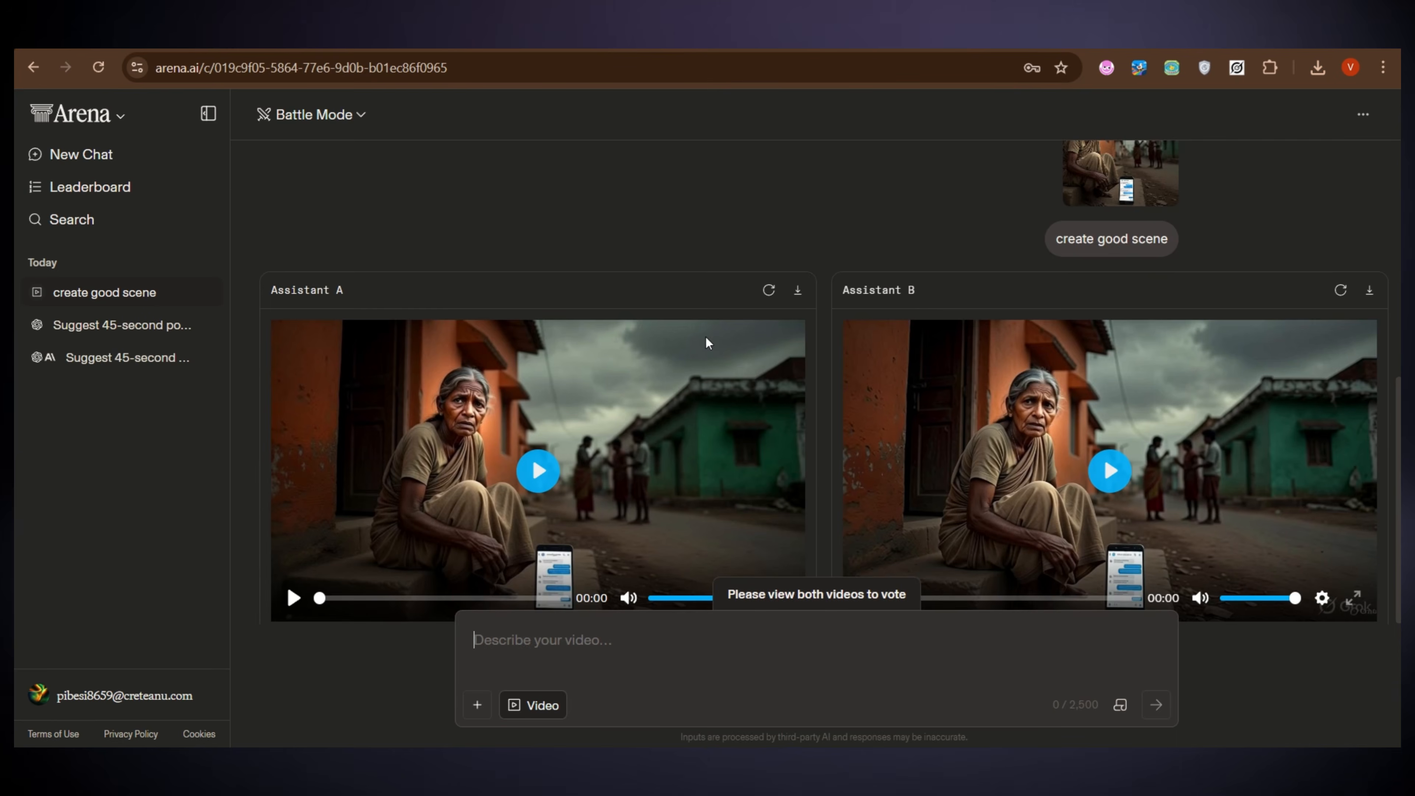
scroll(707, 342, "down", 2)
left_click(294, 488)
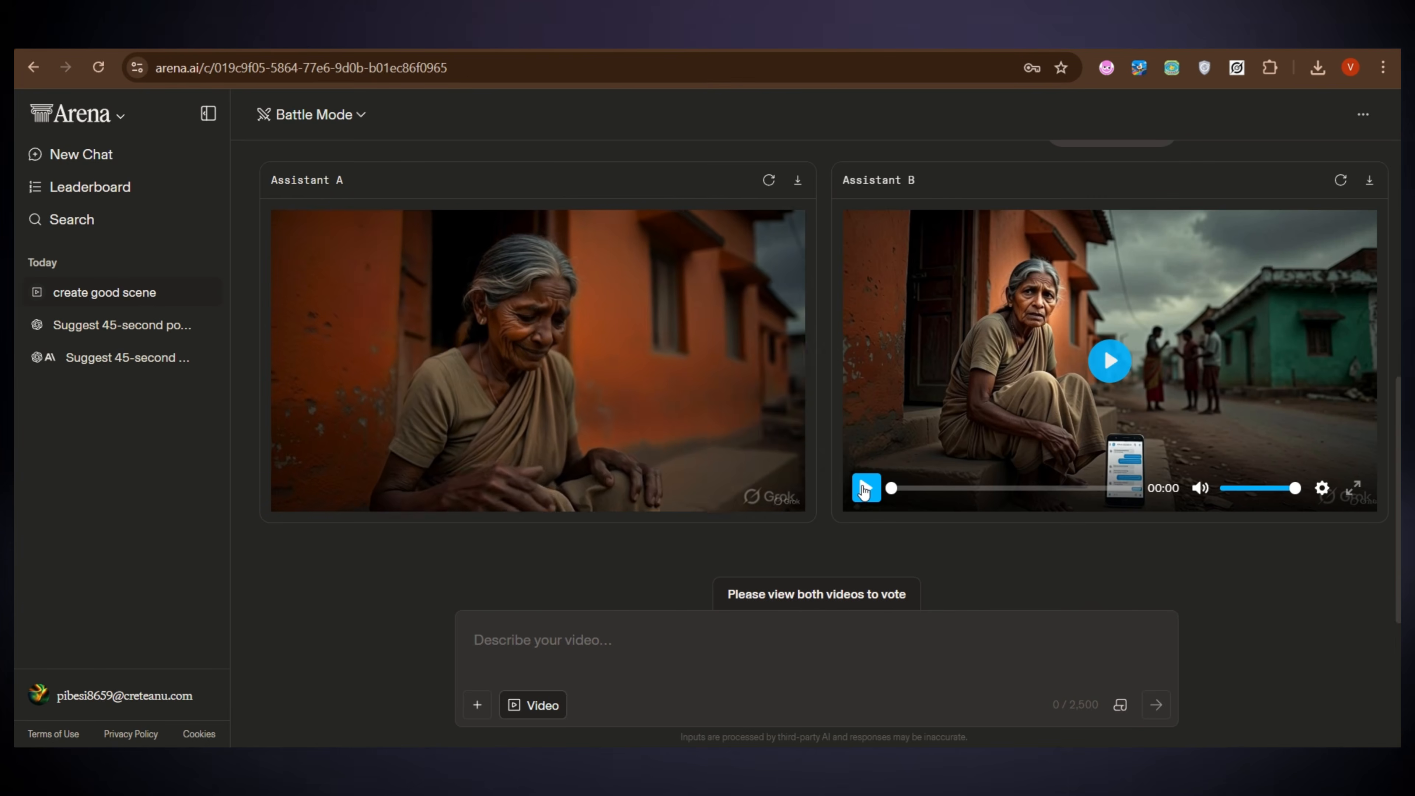
left_click(863, 489)
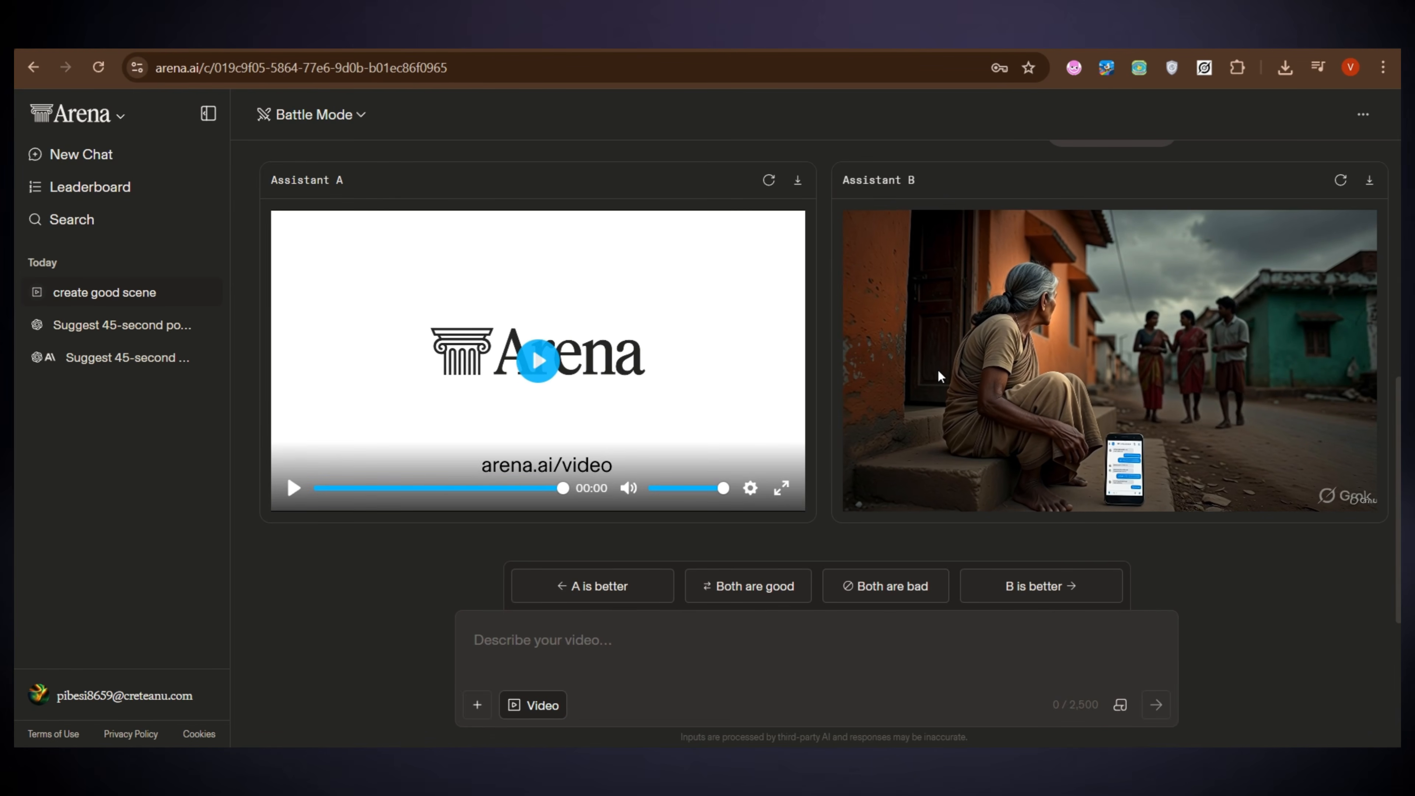
left_click(863, 489)
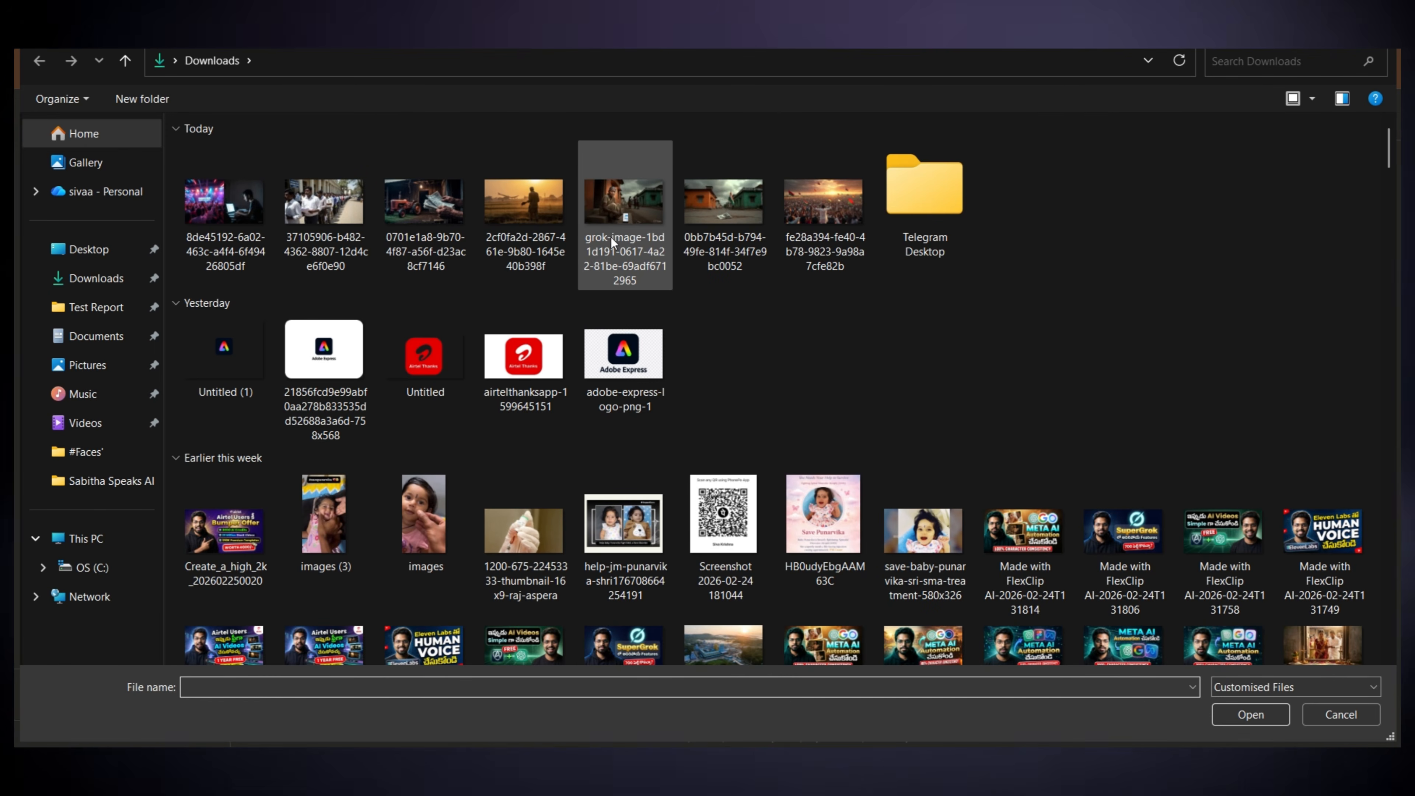
Step: Attach the downloaded image of the farmer at sunrise to the video prompt
left_click(536, 237)
left_click(1254, 718)
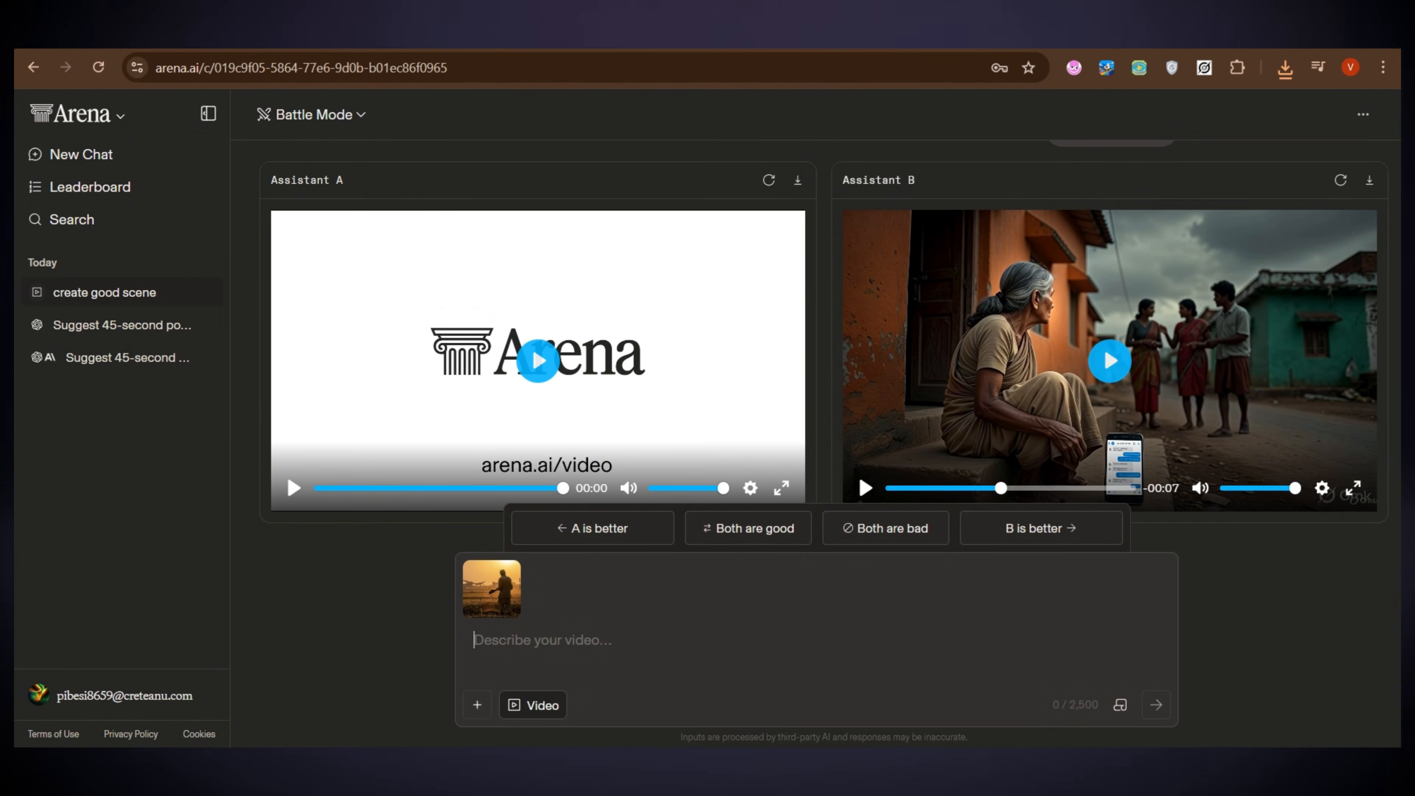
Step: Search Google in a new tab for "google ai studio text to speech", open the speech generation page, and choose single-speaker audio
key("ctrl+t")
type("google ai studio")
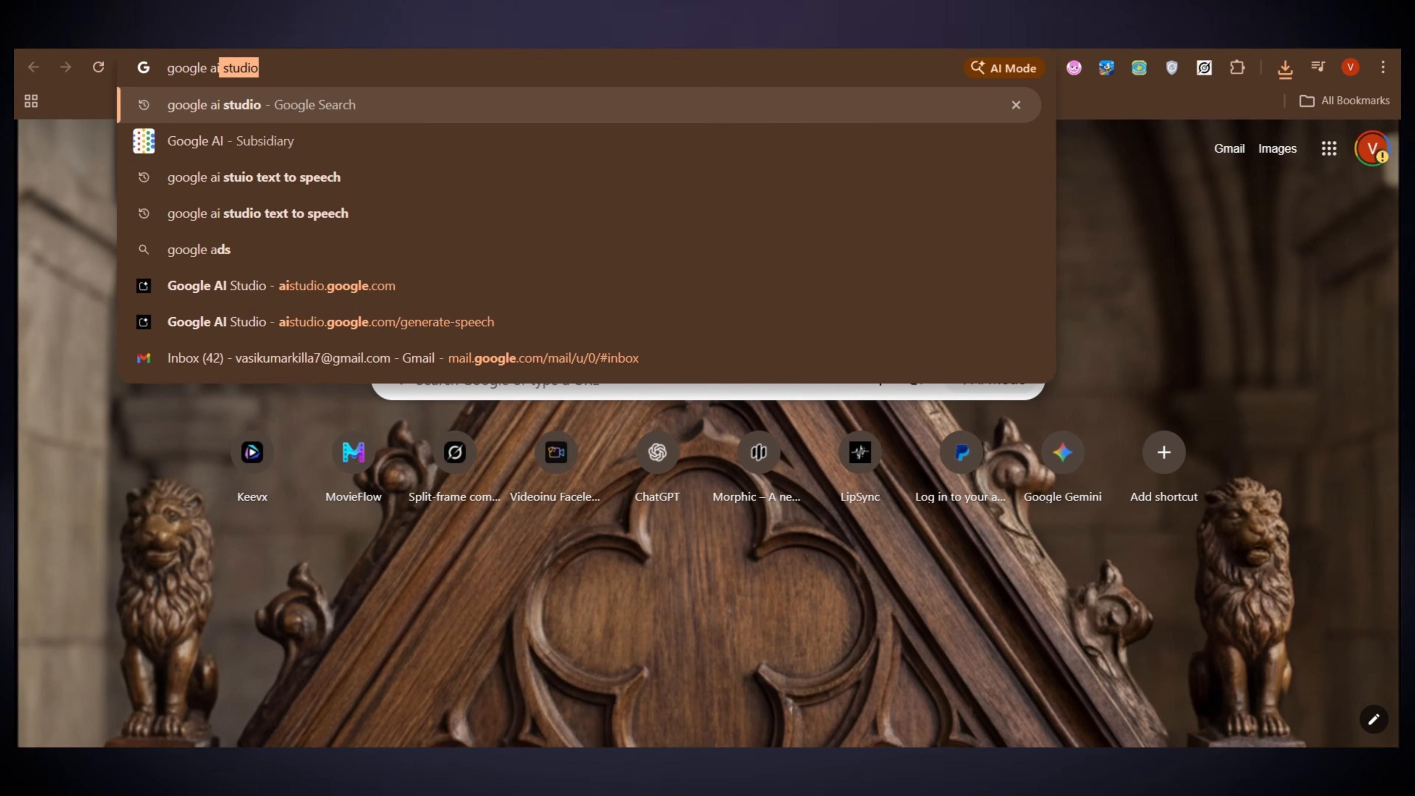
key("Return")
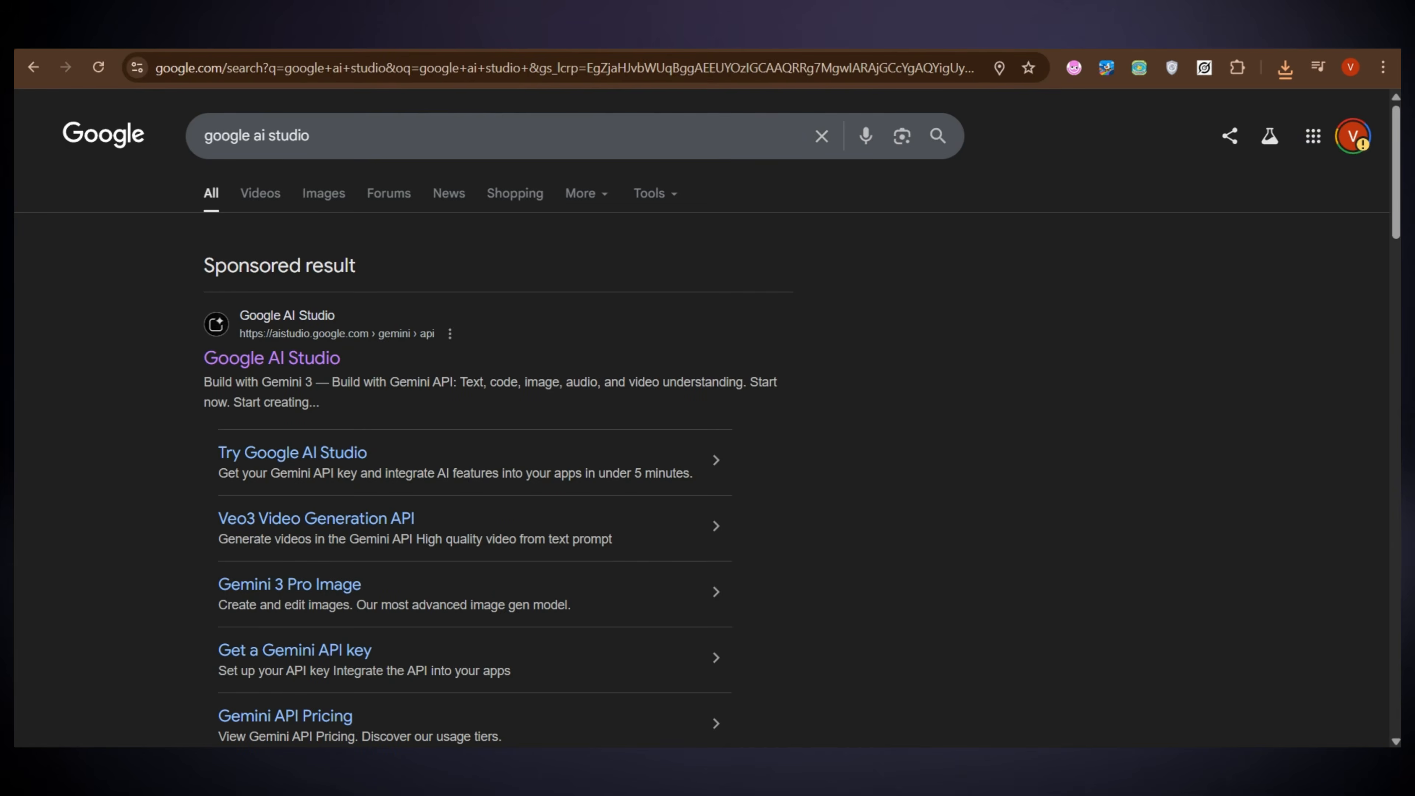
left_click(346, 146)
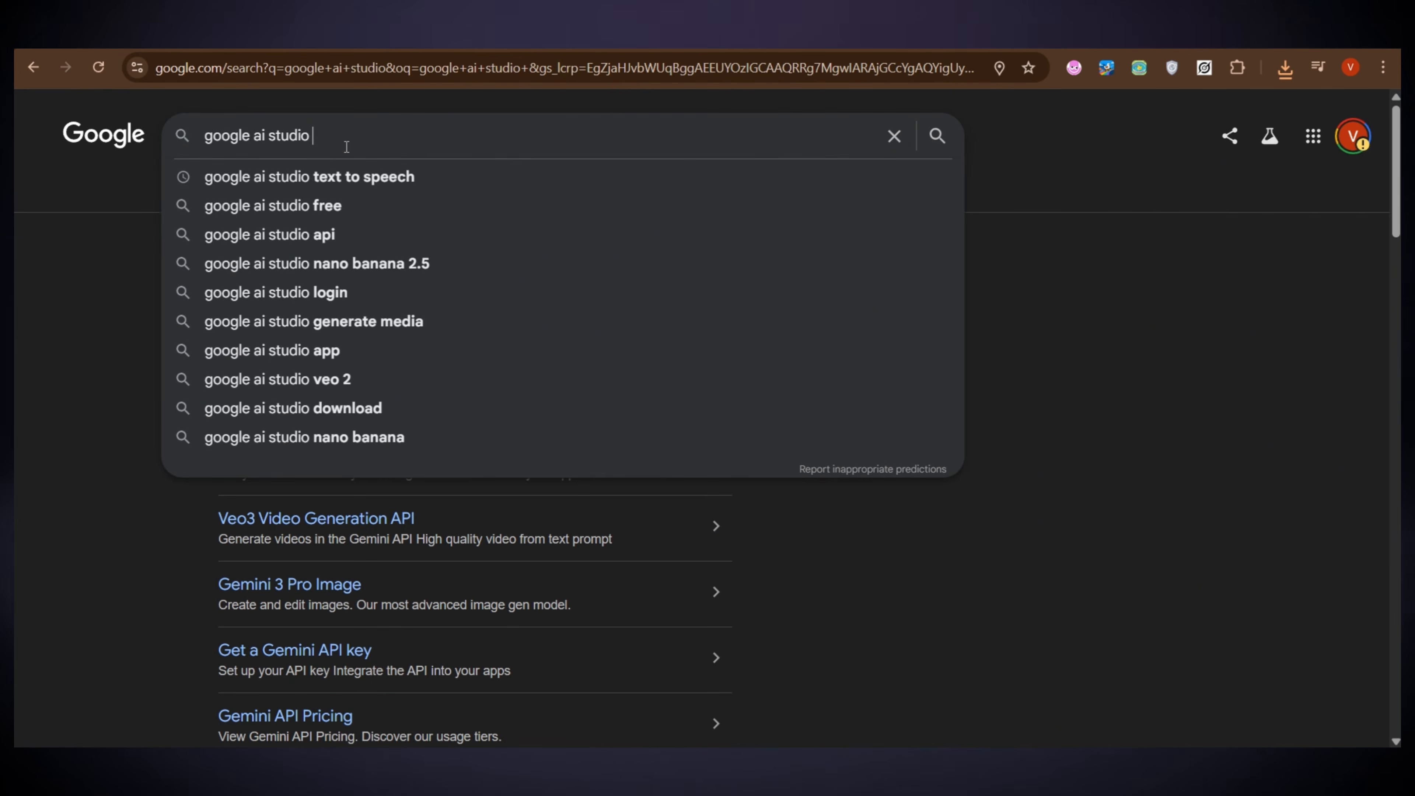
type("text to speec")
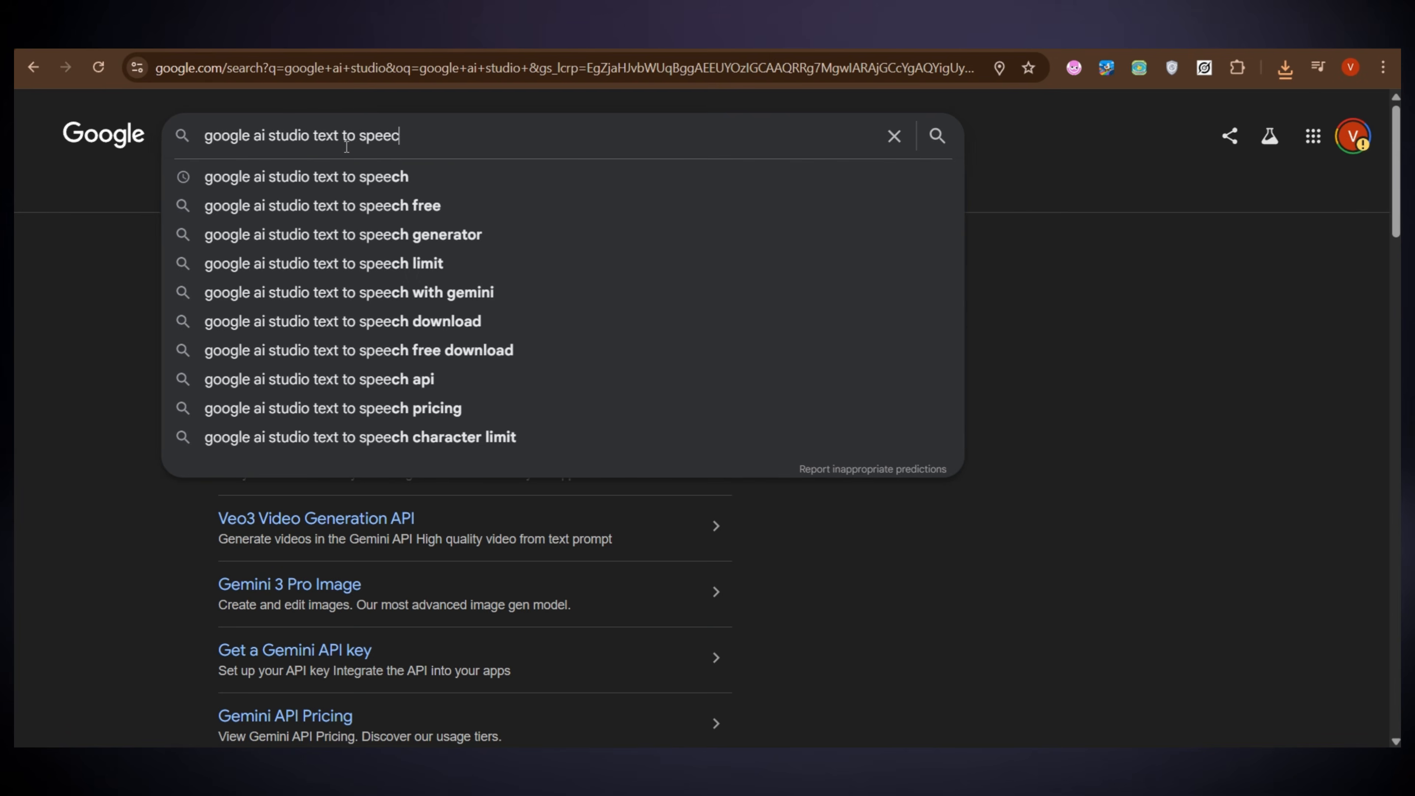
type("h")
key("Return")
left_click(328, 288)
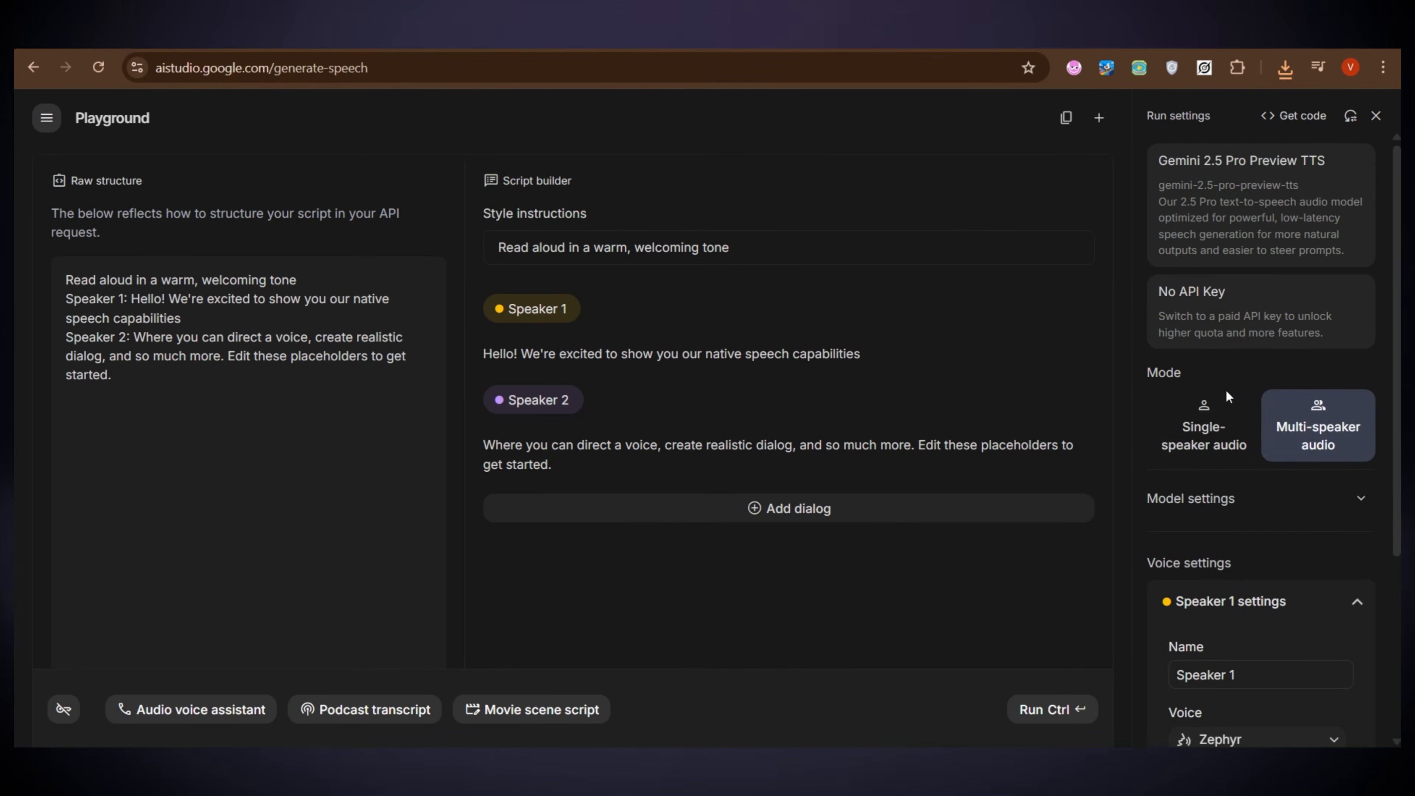
left_click(1243, 433)
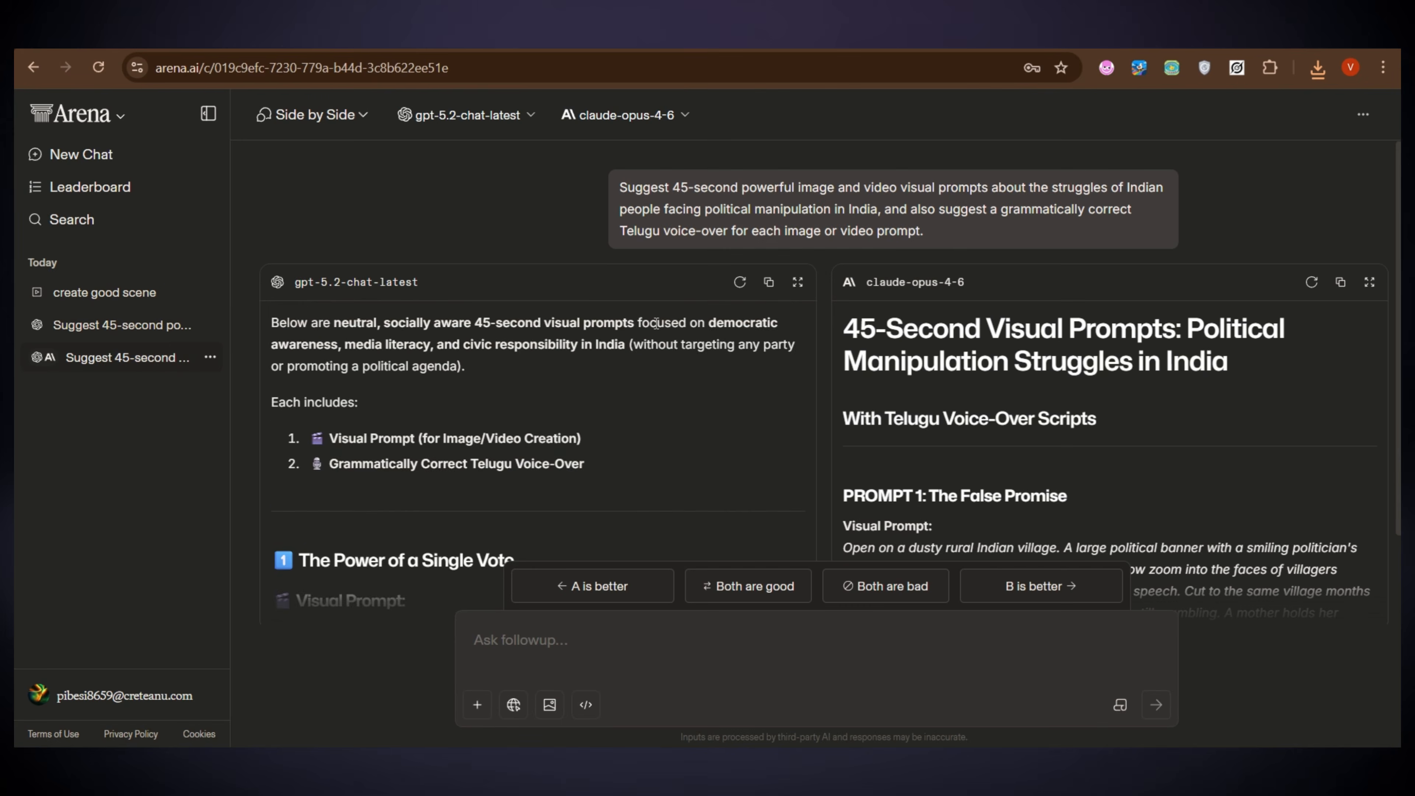
Step: Copy the Telugu voice-overs of the first three visual themes from the Arena Direct chat into AI Studio's speech text
scroll(563, 357, "down", 1)
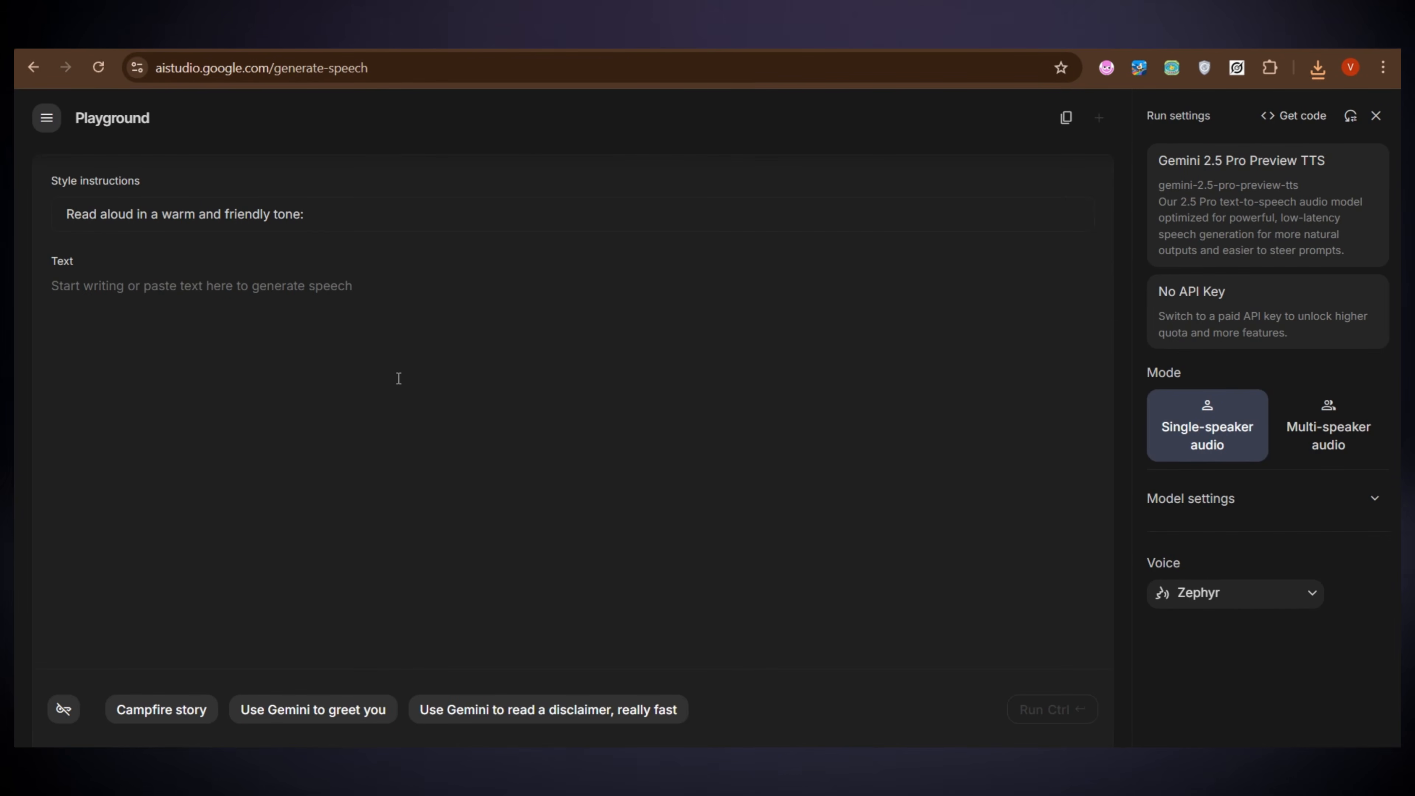
type("\"ఒకప్పుడు ఒకటిగా జీవించిన మన పల్లెలు, ఈరోజు మాటలతోనే విభజించబడ్డాయి. వాస్తవం కంటే వదంతులు వేగంగా పరిగెడుతున్నాయి. మన మధ్య స్నేహాలు కూలిపోతున్నాయి... కానీ లాభం ఎవరికీ? మనమే ఆలోచించాలి. మన ఏకత్వమే మన బలం.\"")
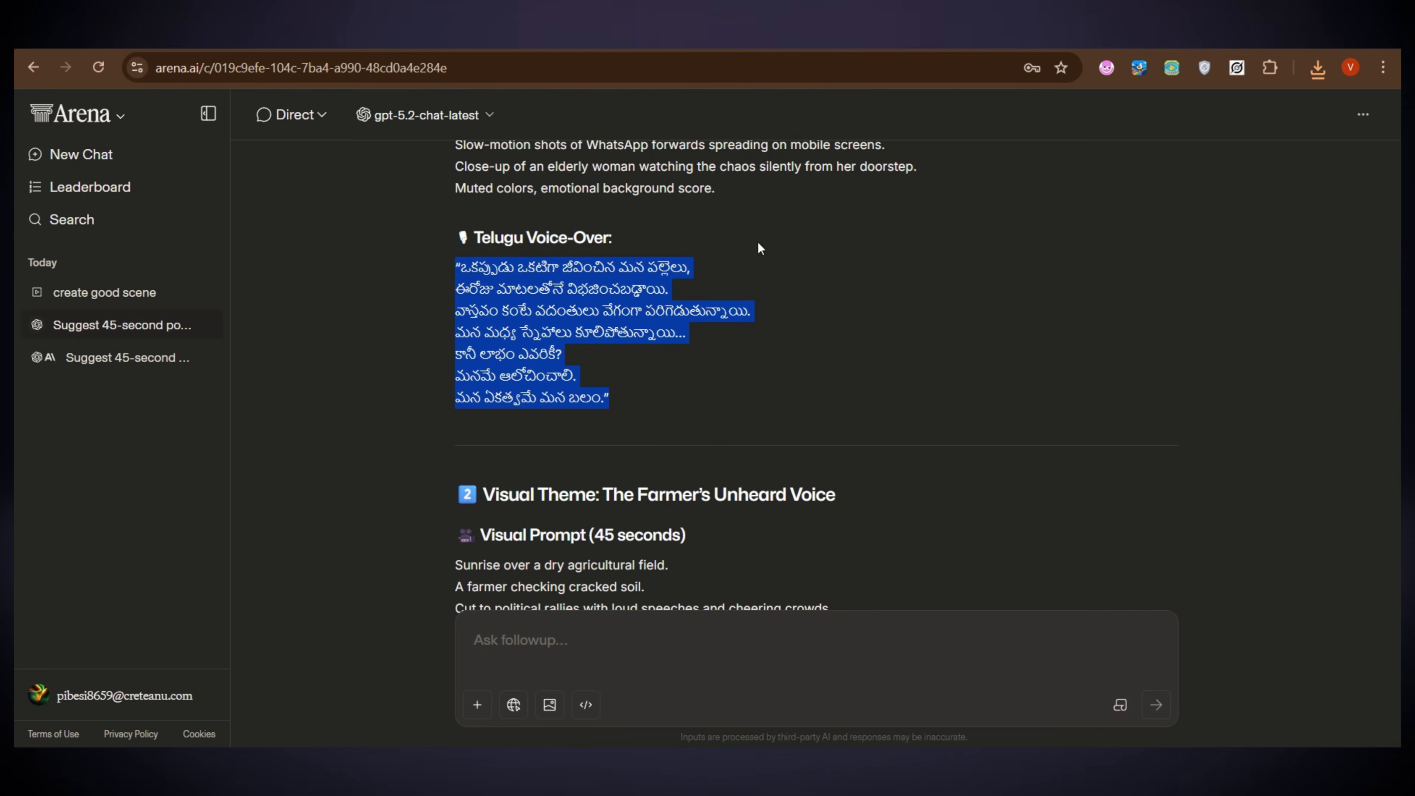
scroll(747, 312, "down", 10)
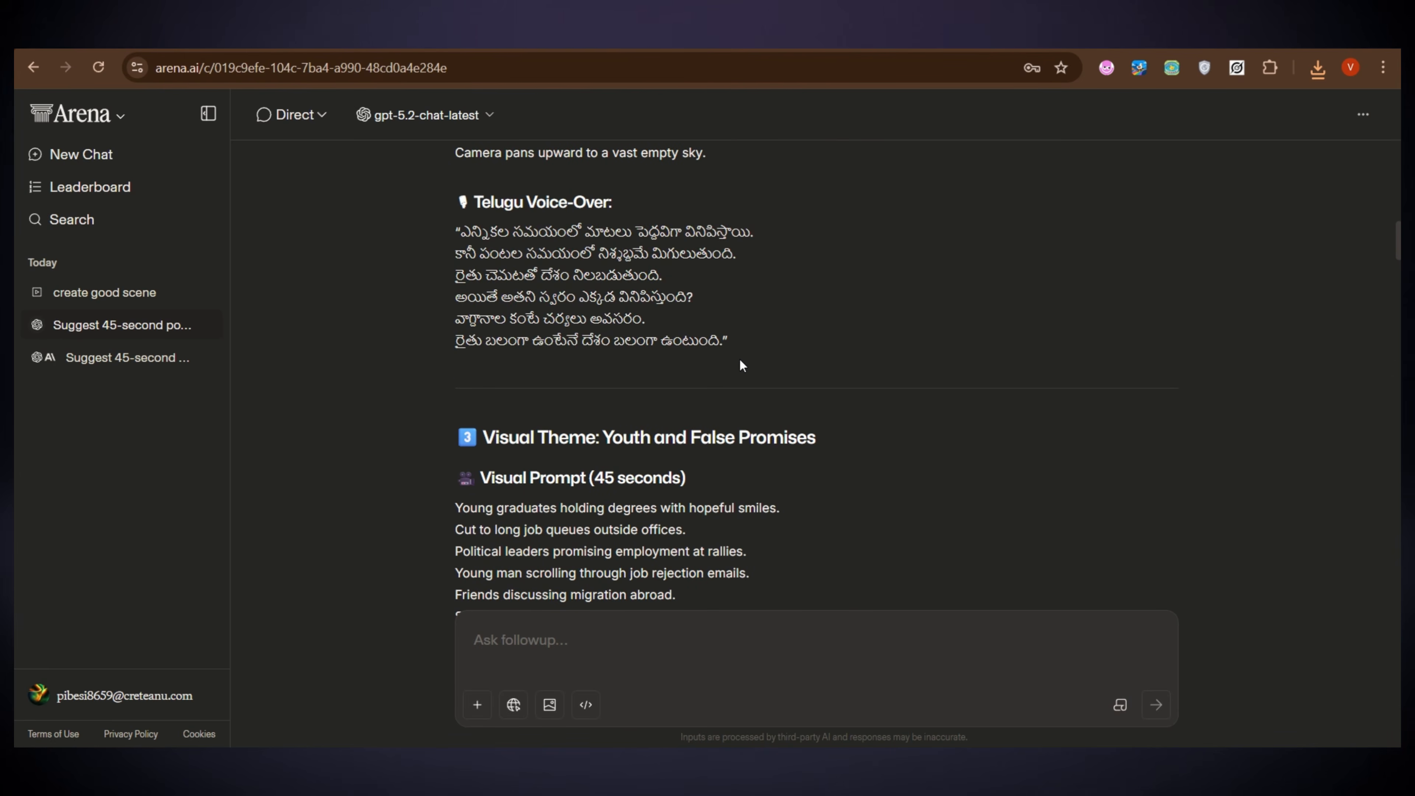
left_click_drag(740, 360, 423, 234)
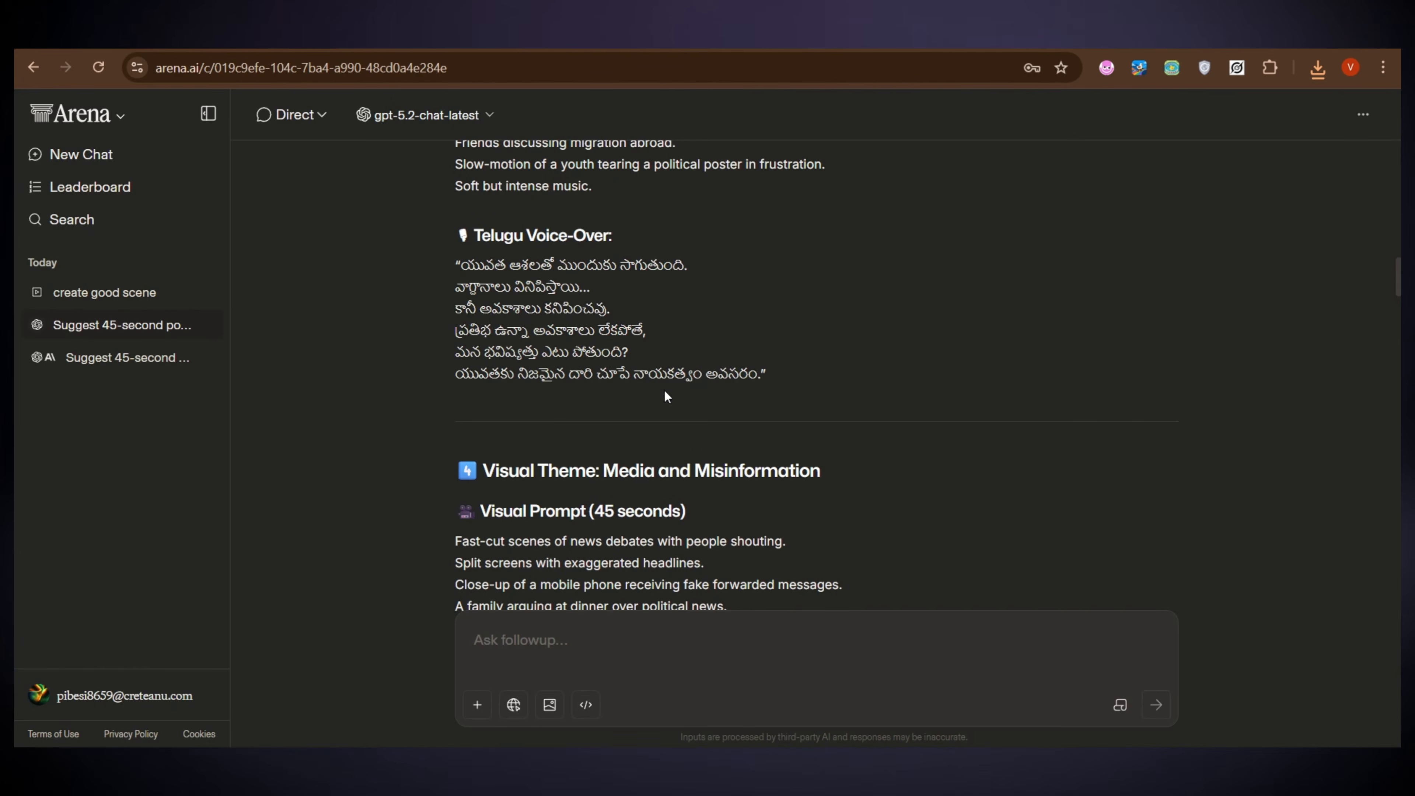
left_click_drag(767, 376, 409, 268)
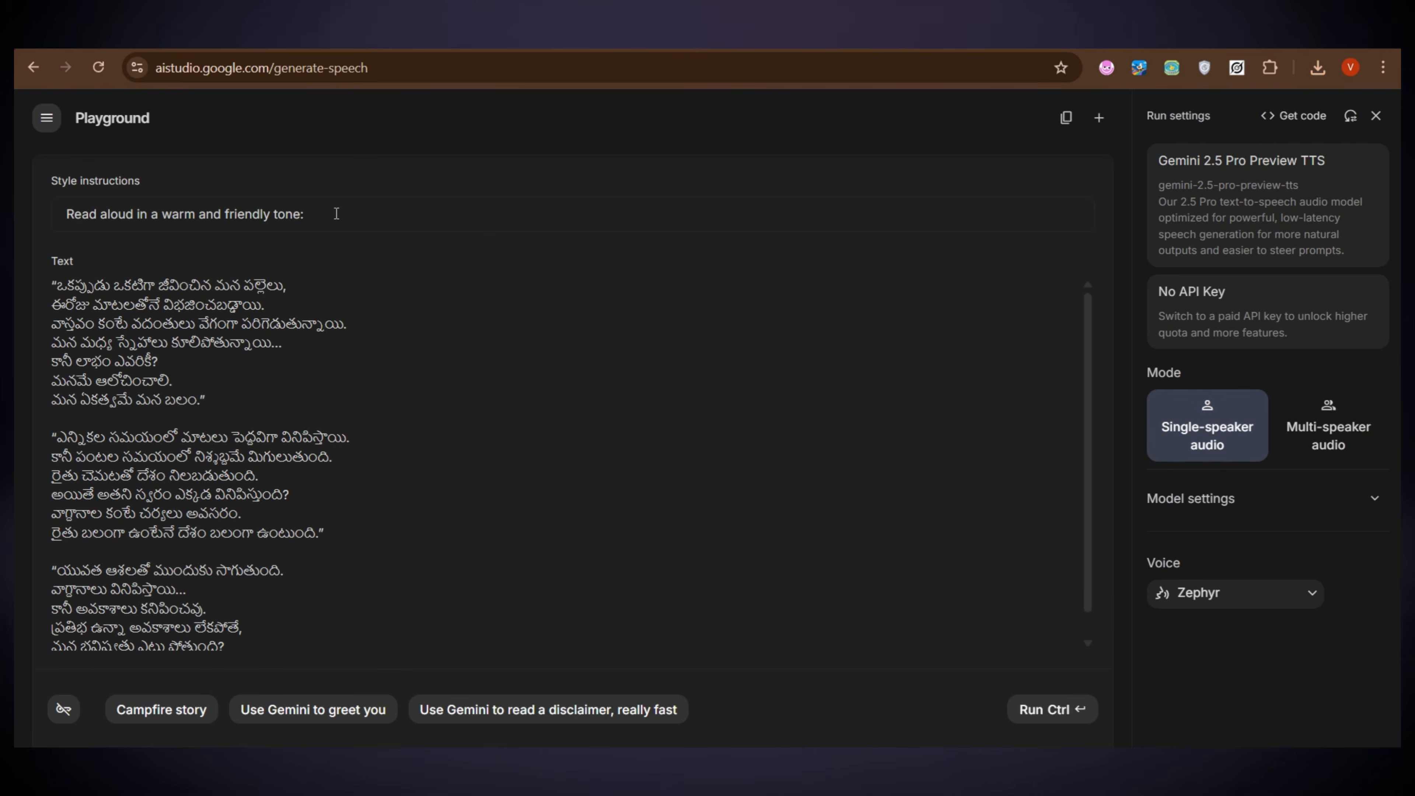
Step: Replace the style instructions with "Narractive tone" and generate the Telugu speech
left_click_drag(308, 214, 15, 202)
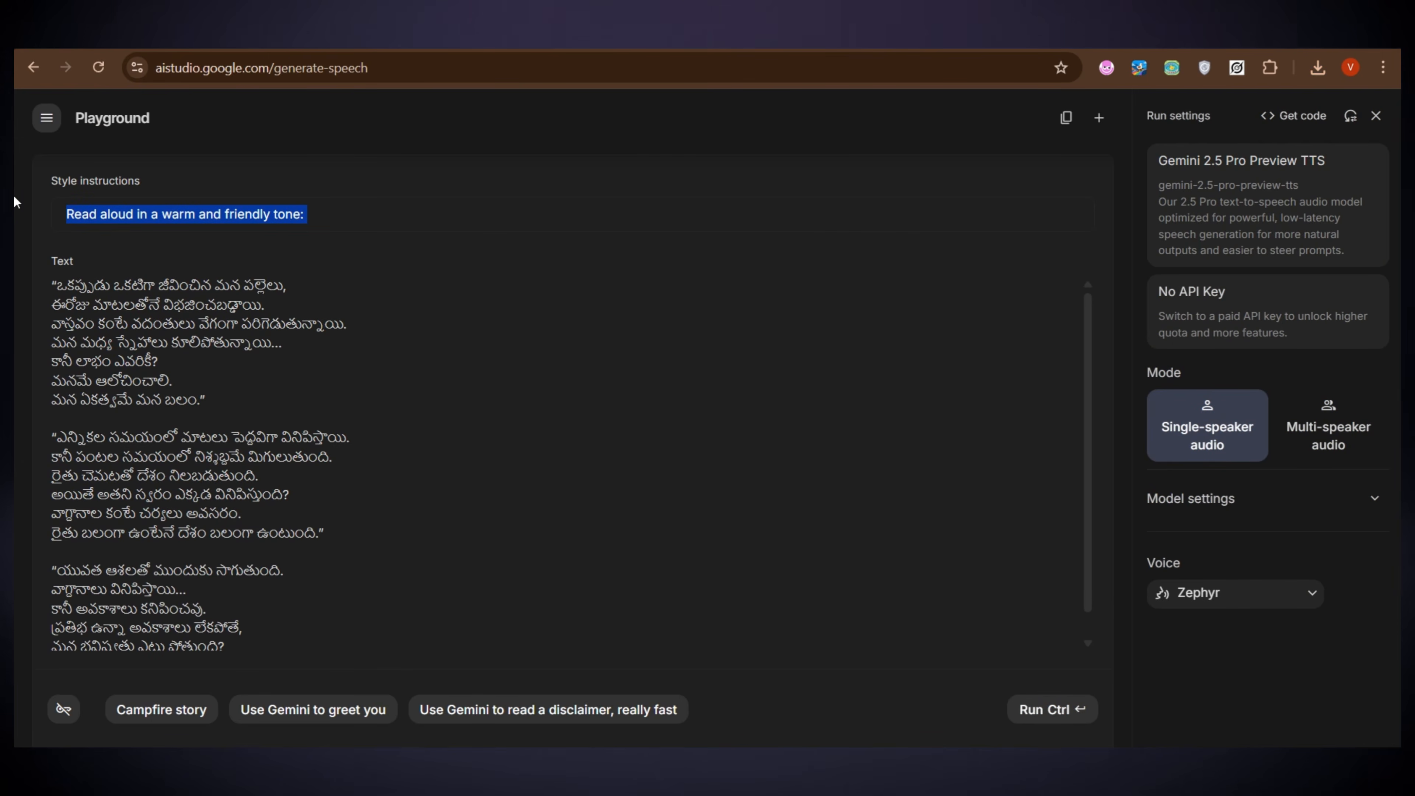
key("BackSpace")
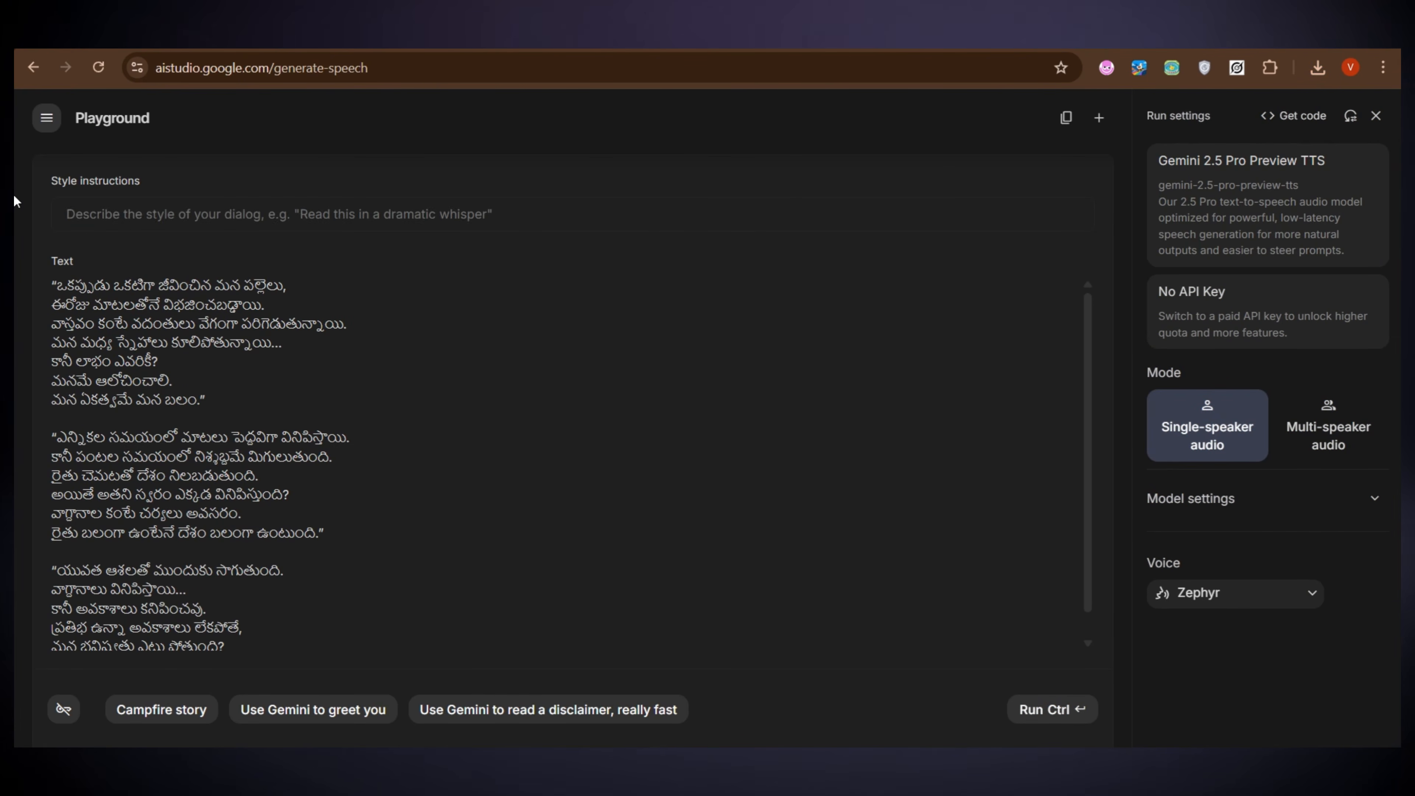
type("Narractive ")
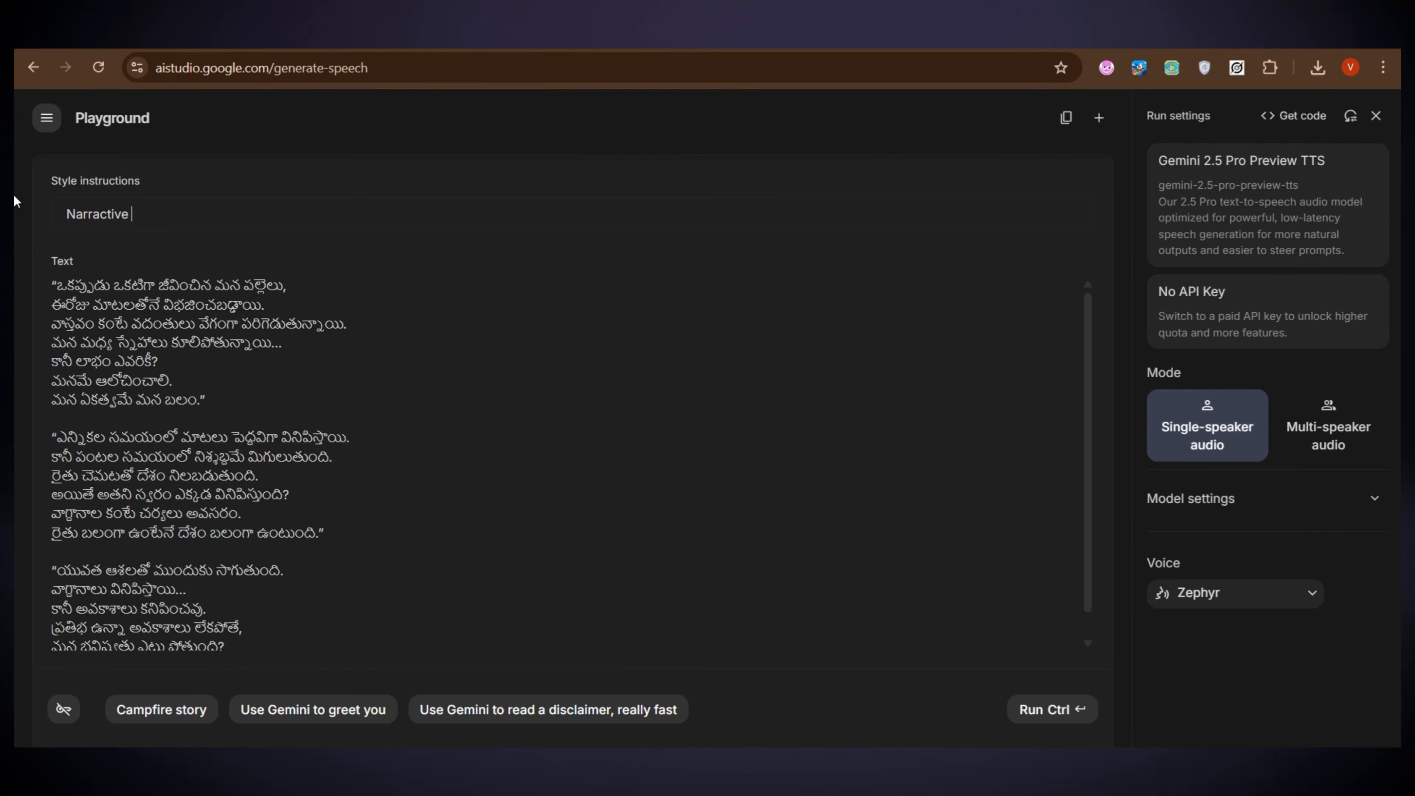
type("ve ")
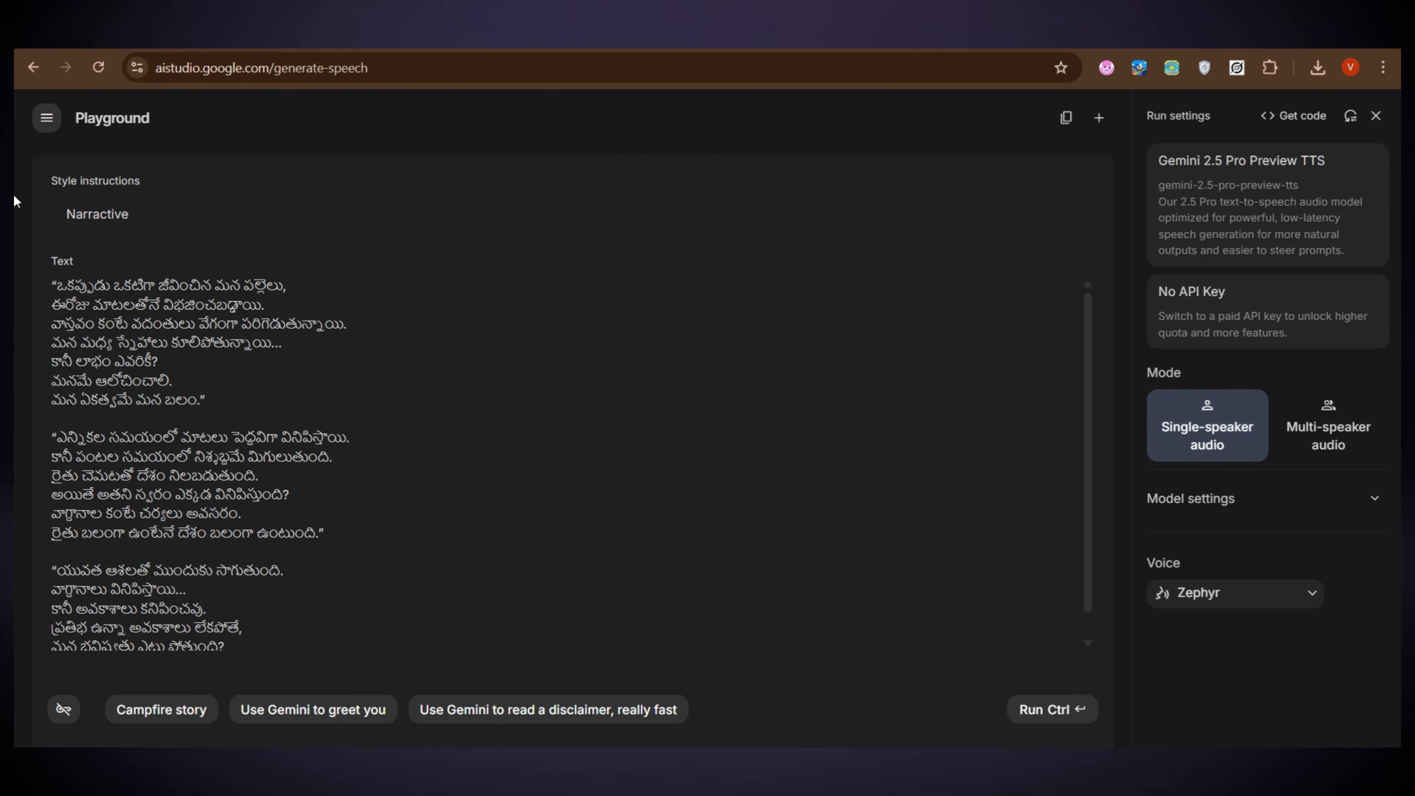
type("me")
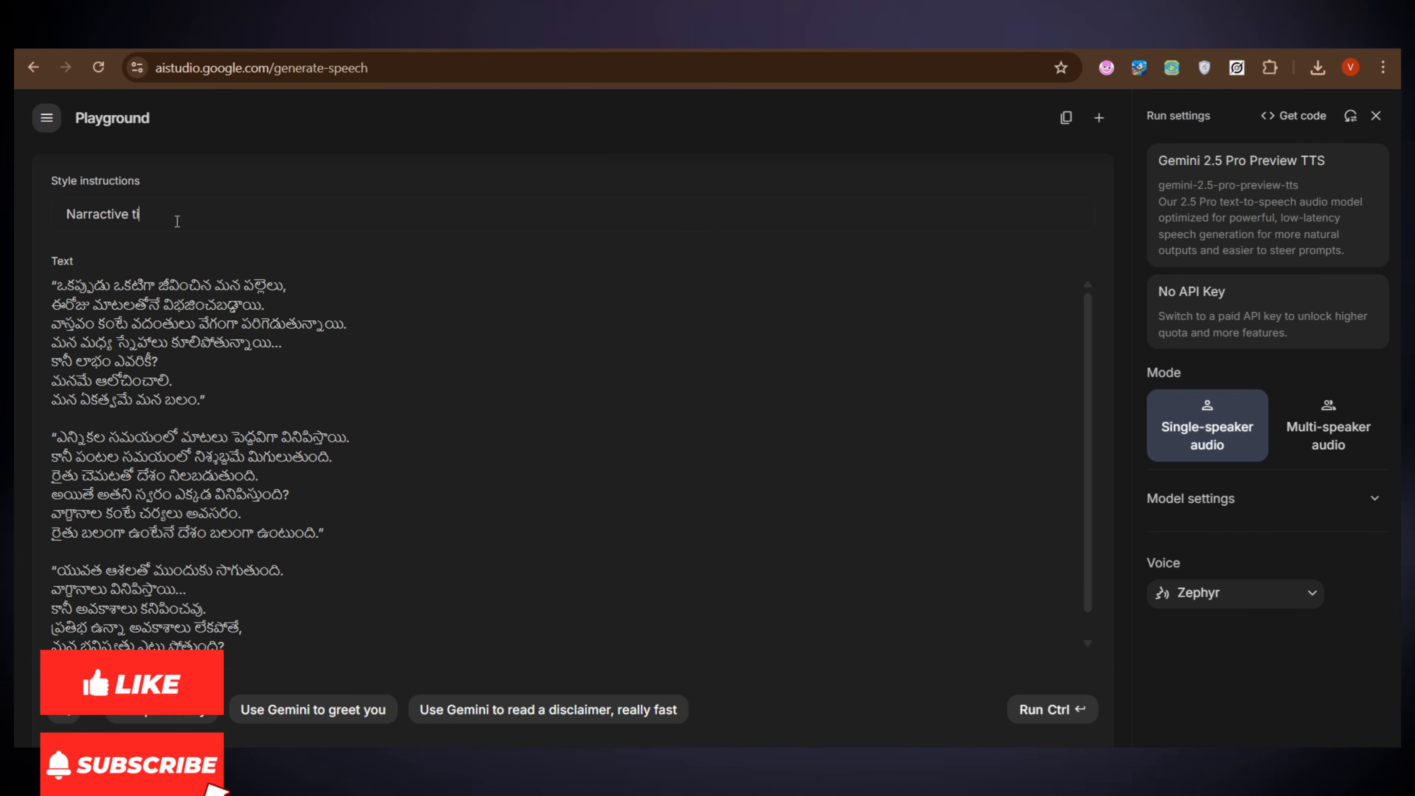
type("me")
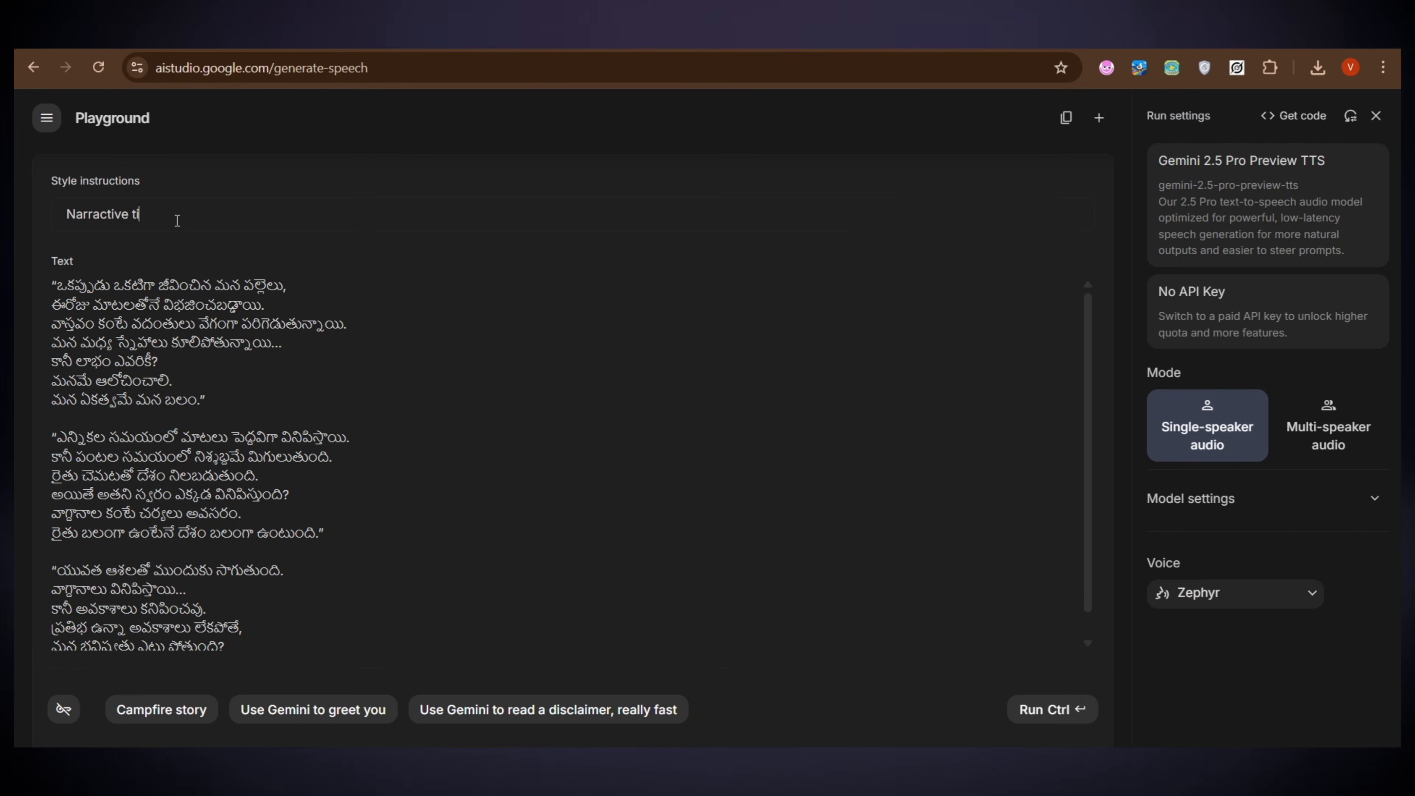
type("ton")
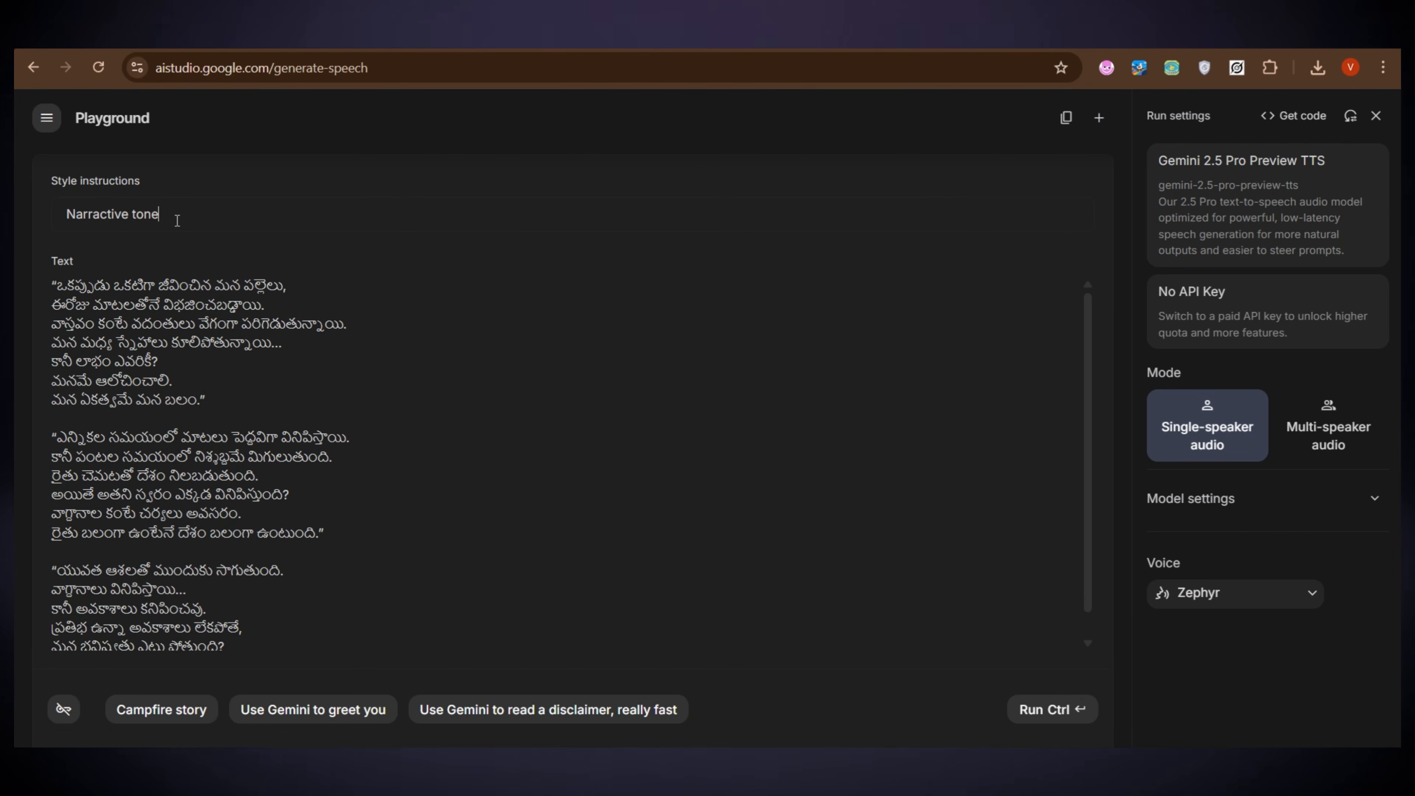
left_click(1047, 711)
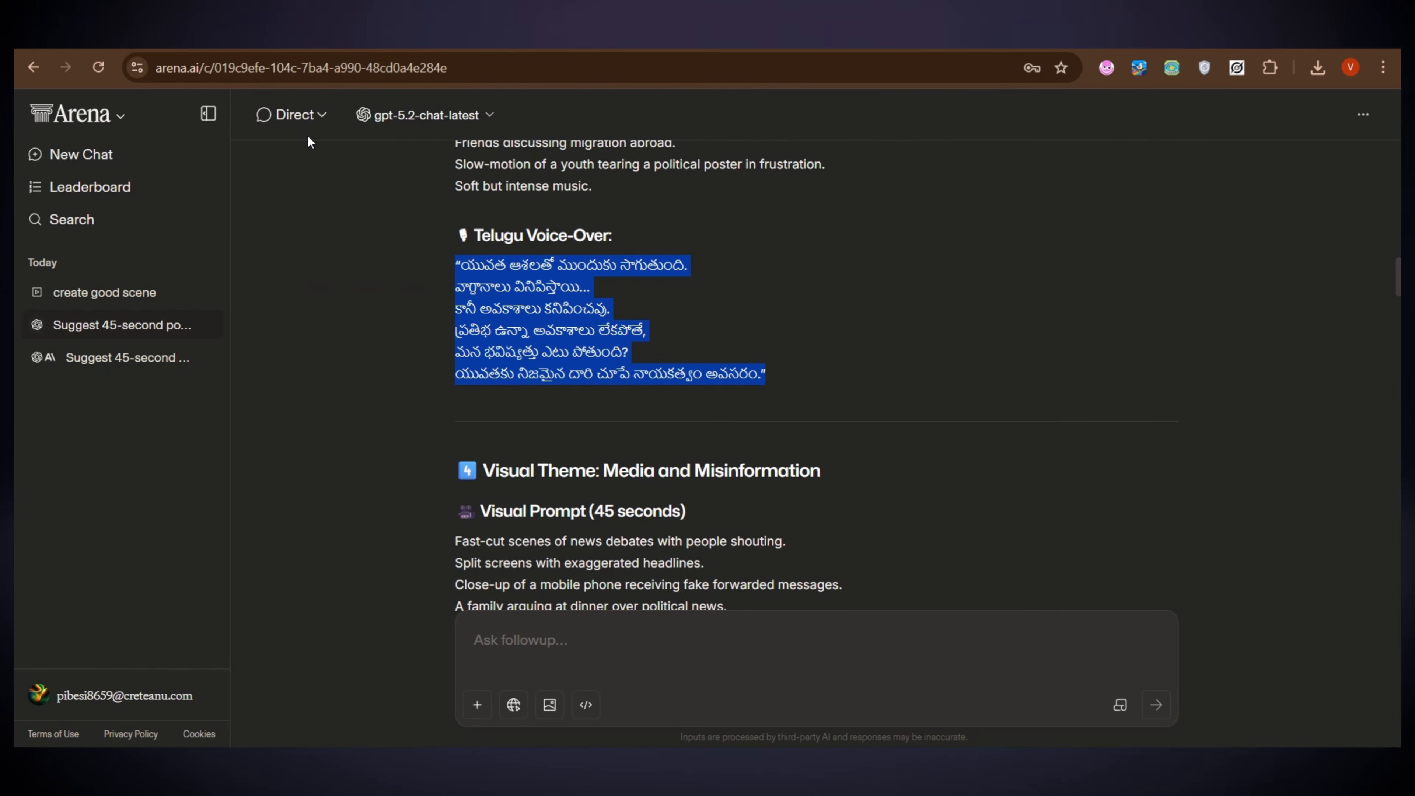
left_click(300, 115)
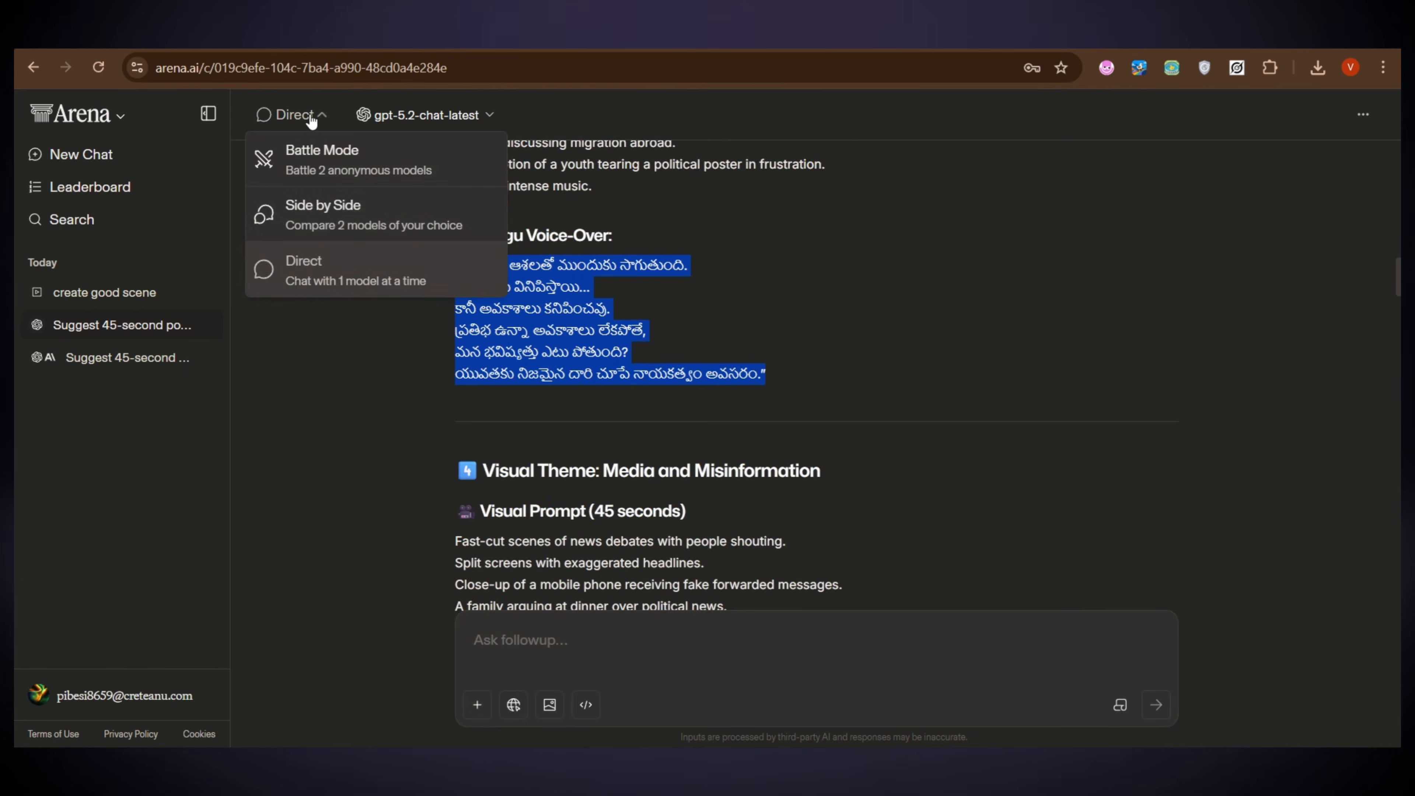
left_click(388, 284)
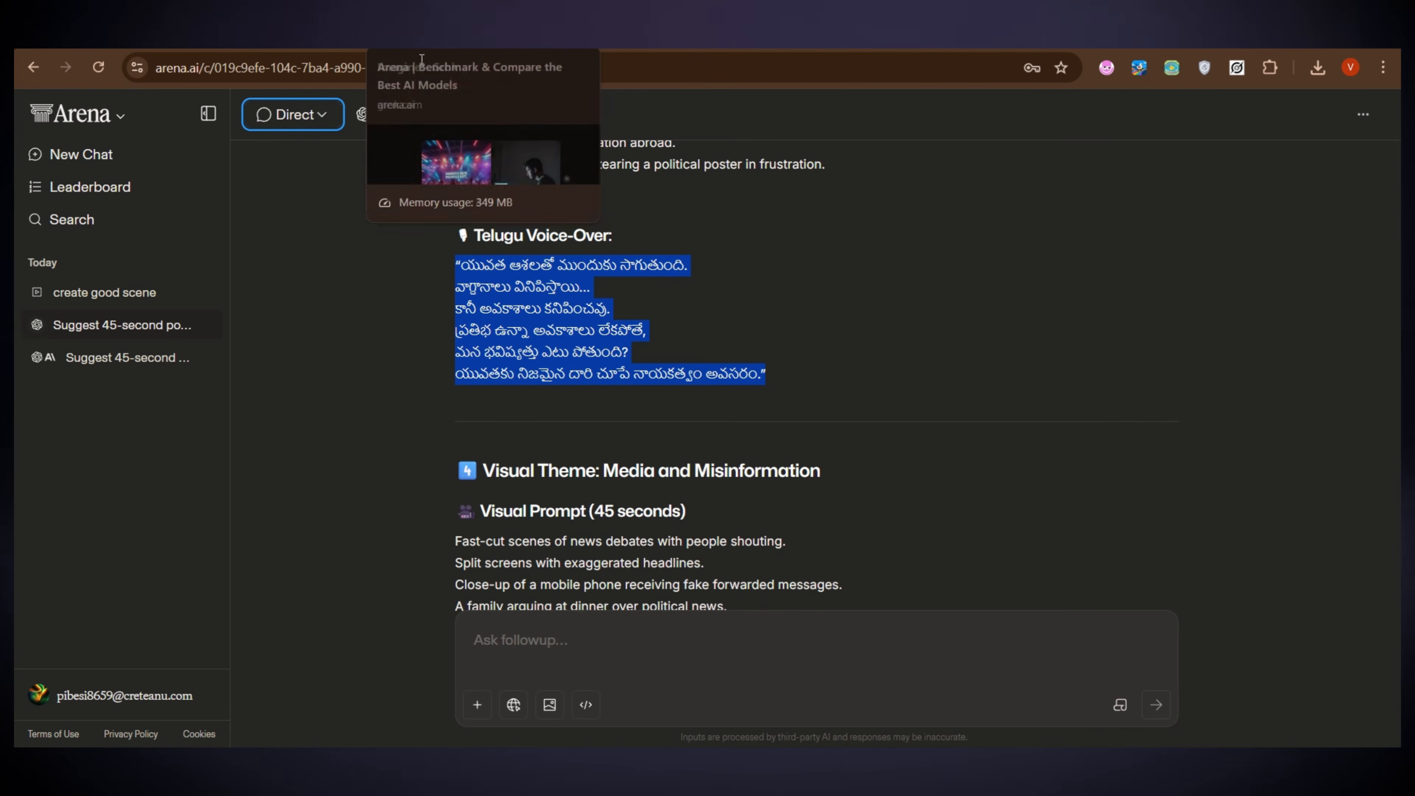
scroll(626, 391, "up", 3)
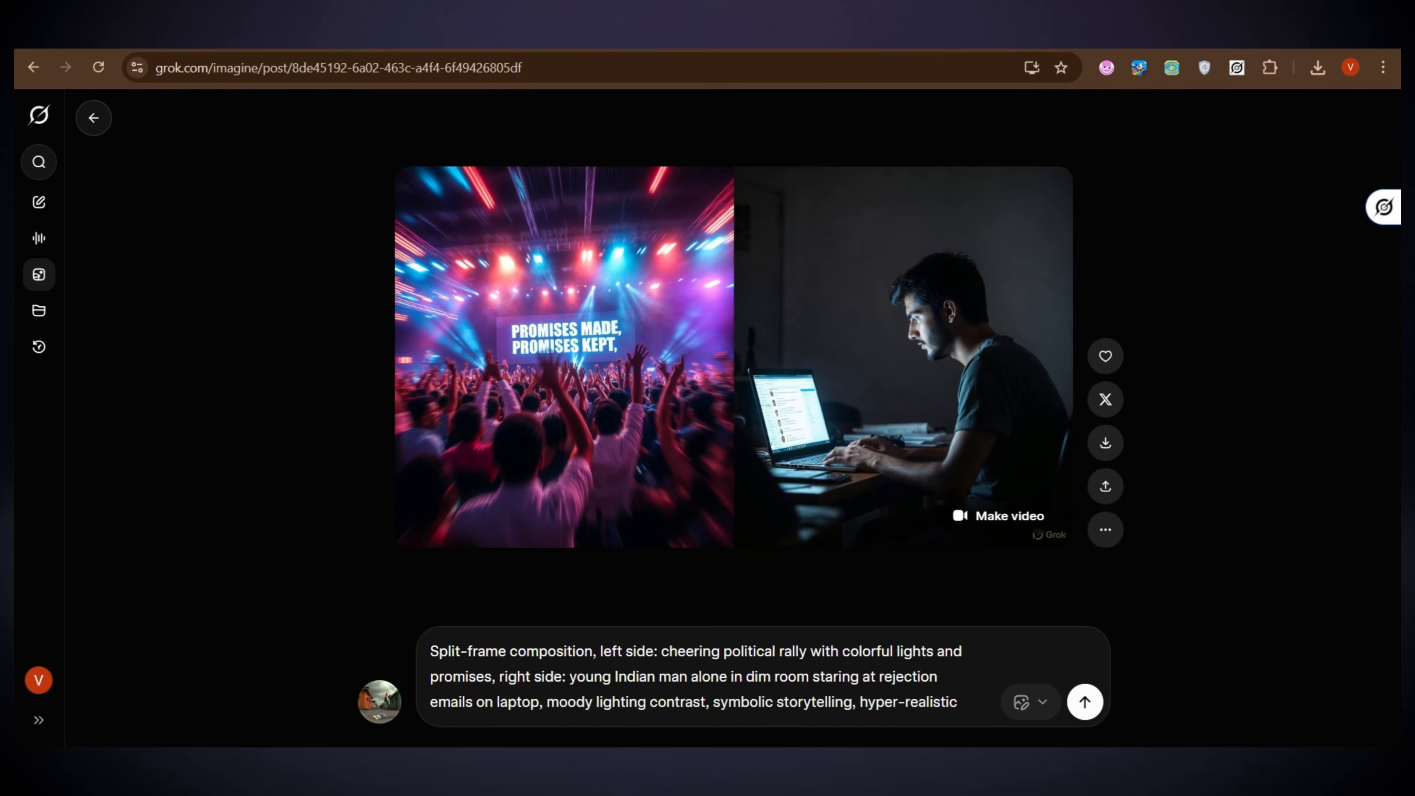
left_click(38, 274)
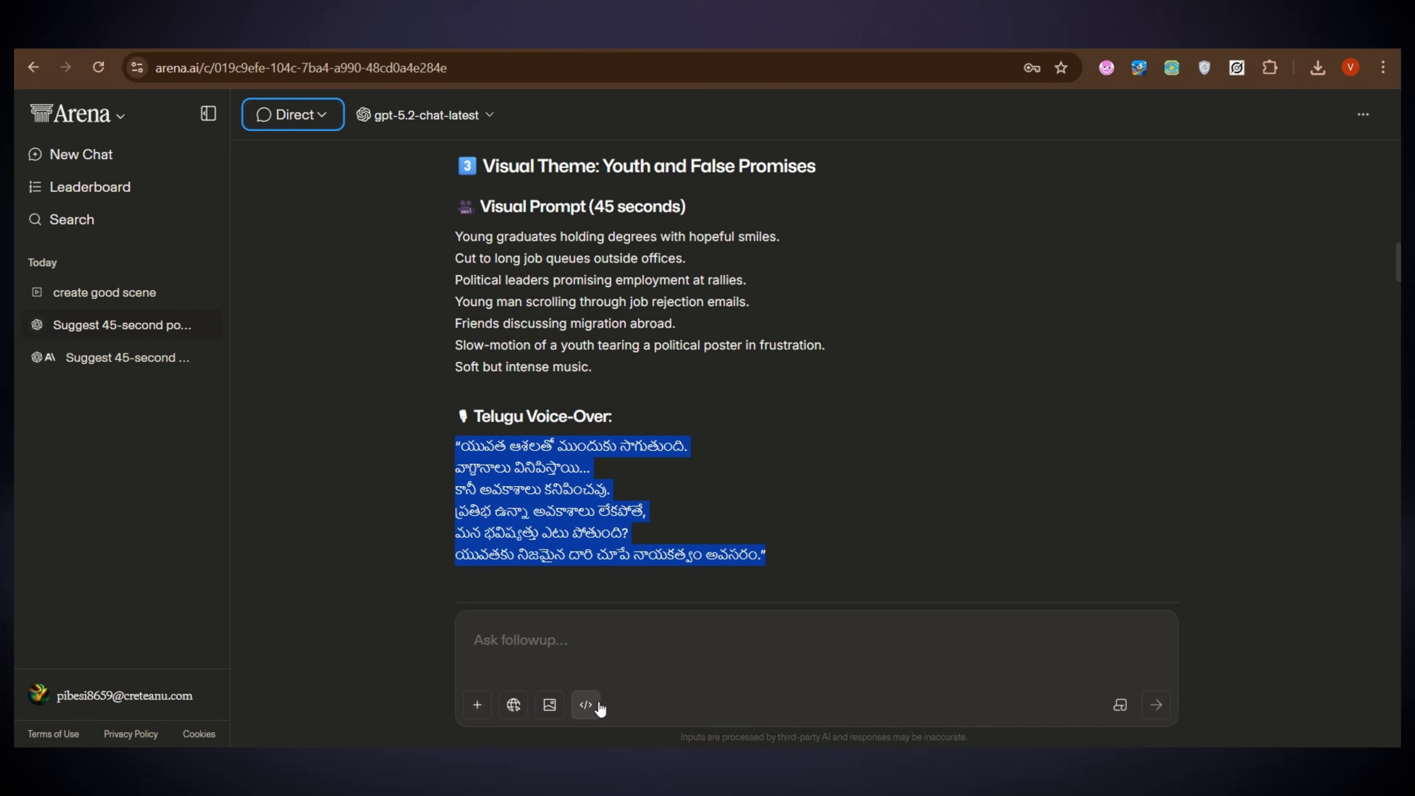
Step: Switch Arena to Battle Mode with video generation and browse the downloaded images without attaching one
left_click(290, 124)
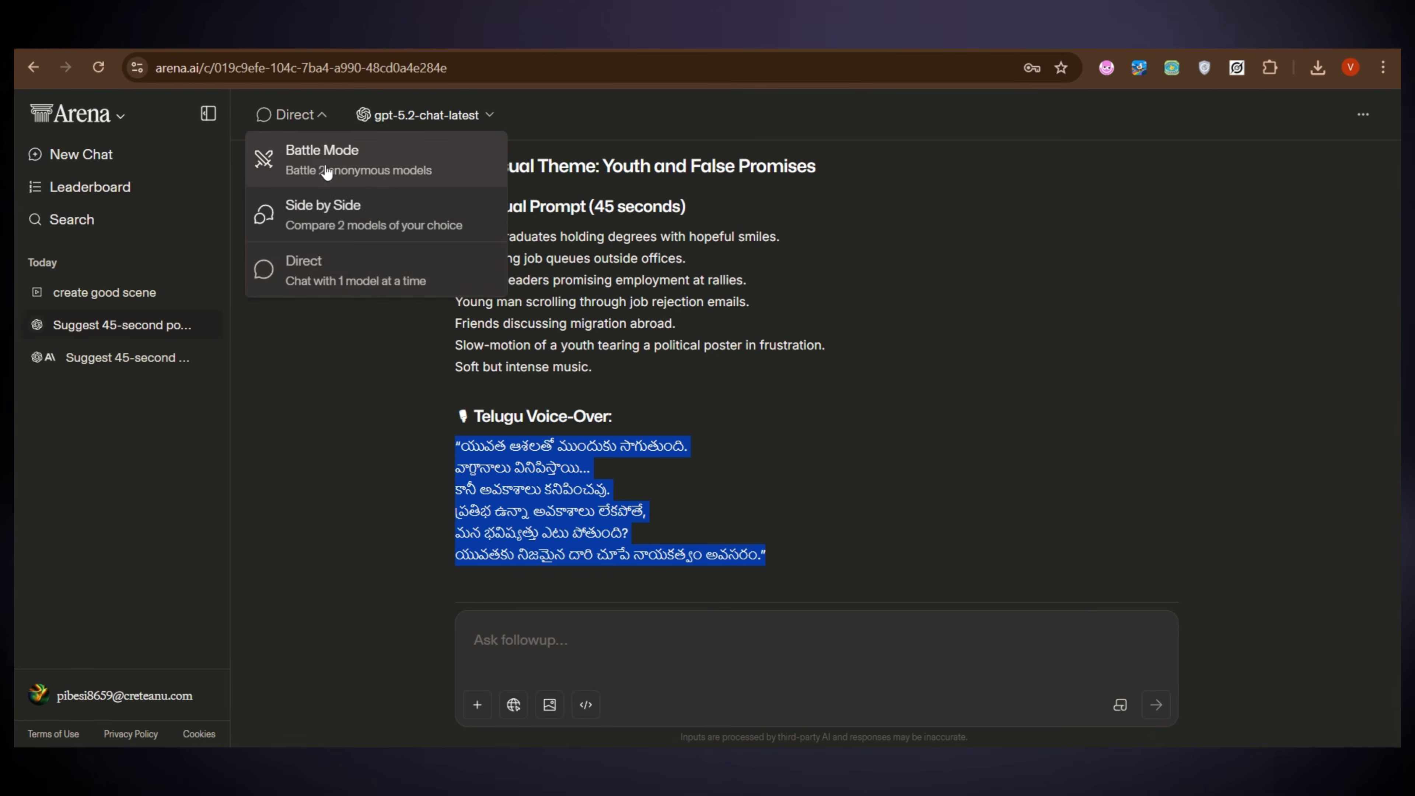
left_click(303, 171)
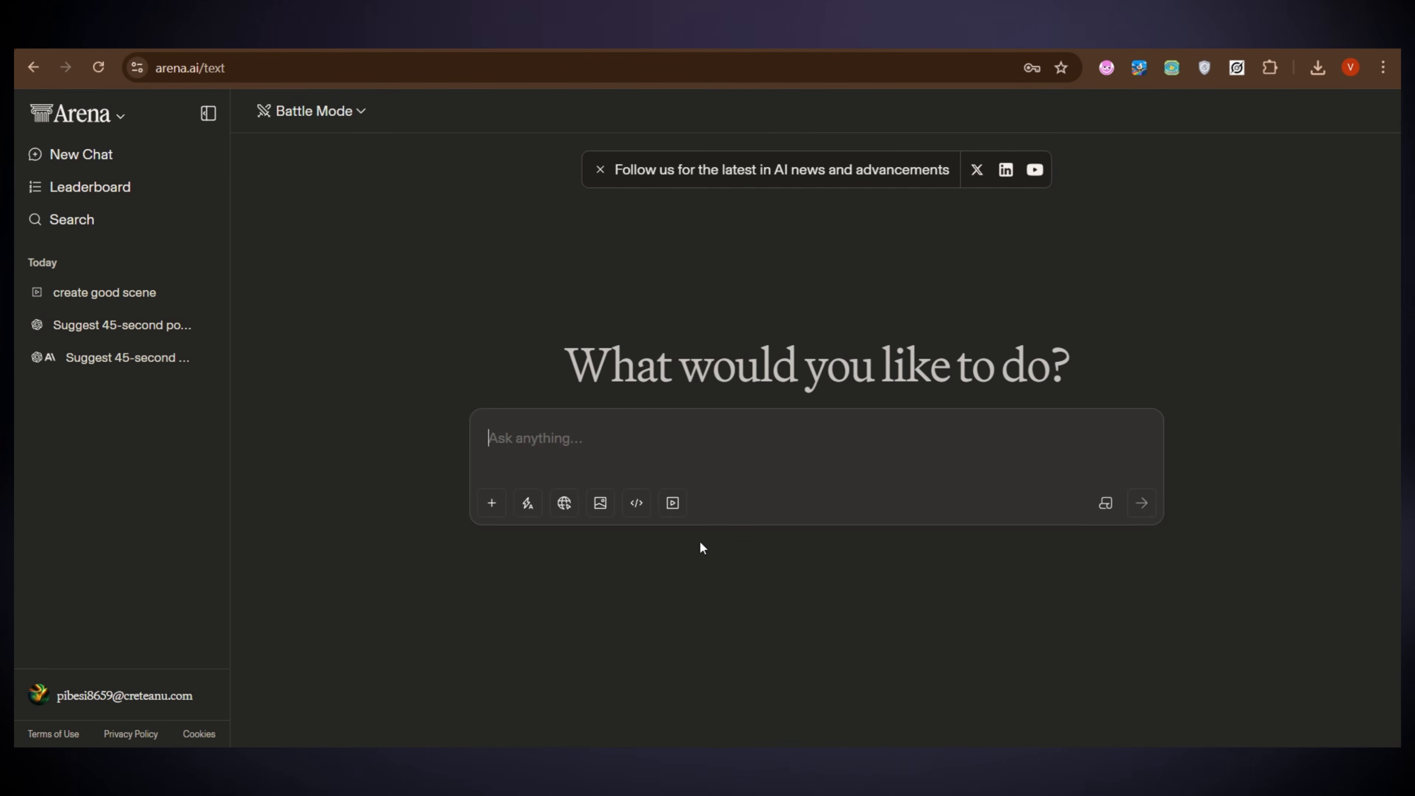
left_click(674, 505)
left_click(493, 505)
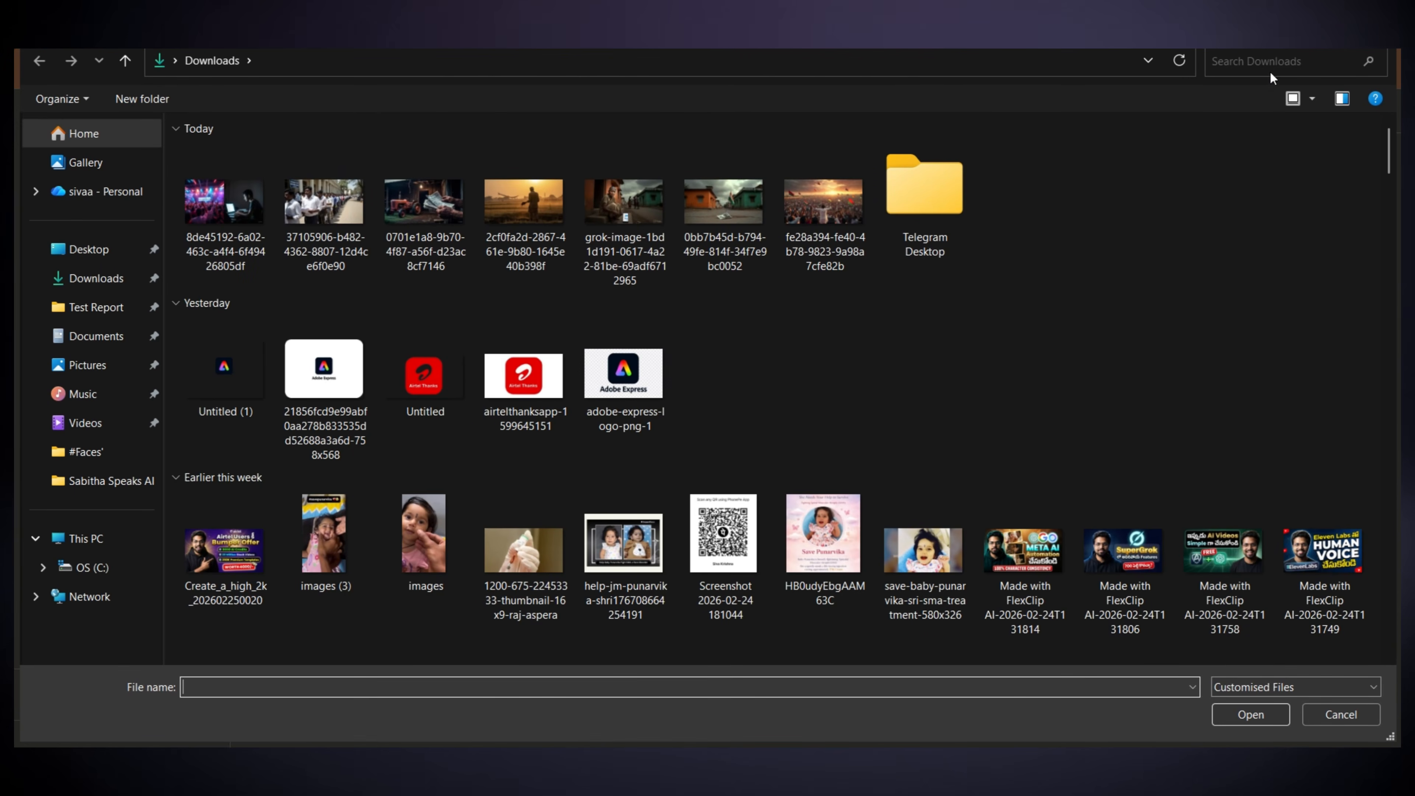
left_click(1337, 709)
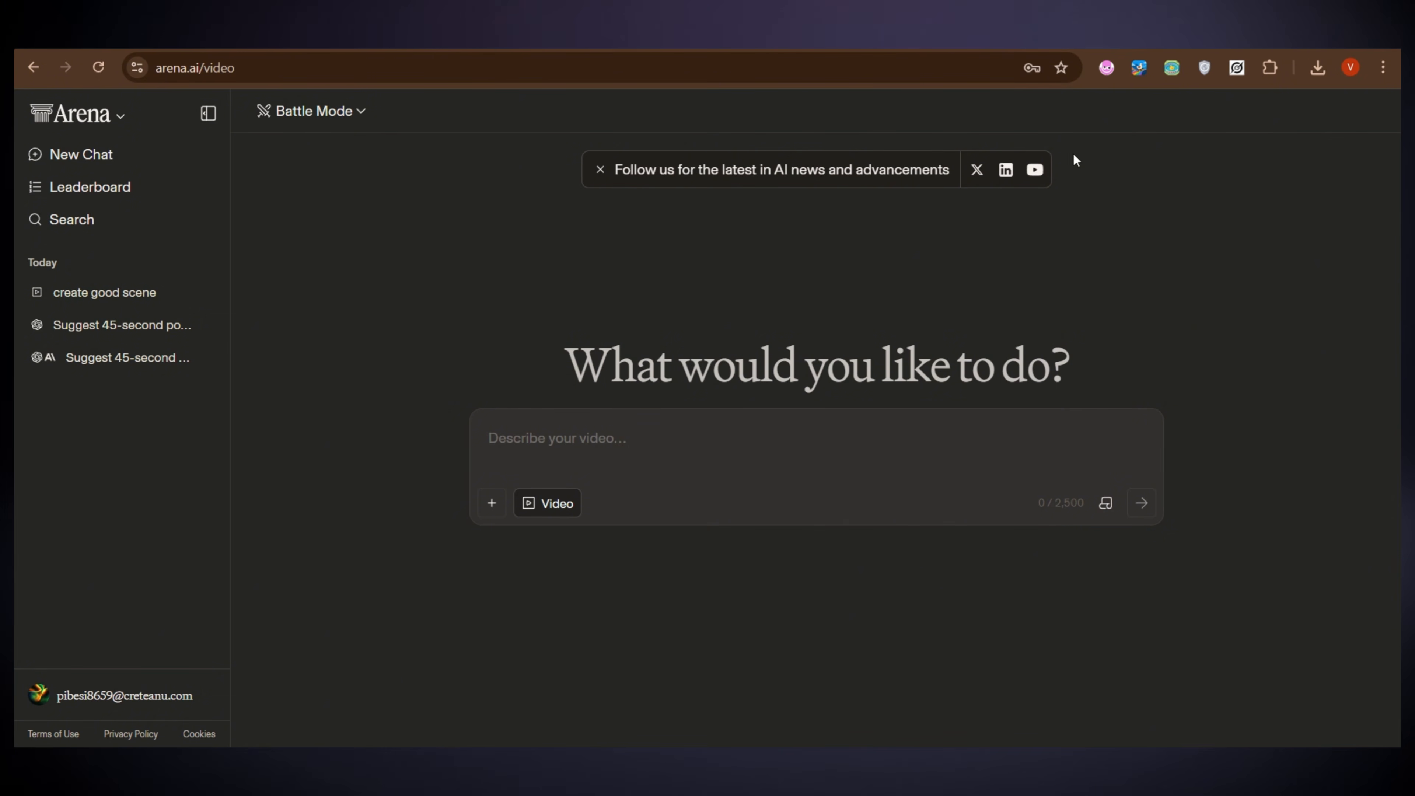
Step: Open the 123apps Remove Logo tool in a new tab and load the downloaded video b_create_good_scene (1)
key("ctrl+t")
type("1")
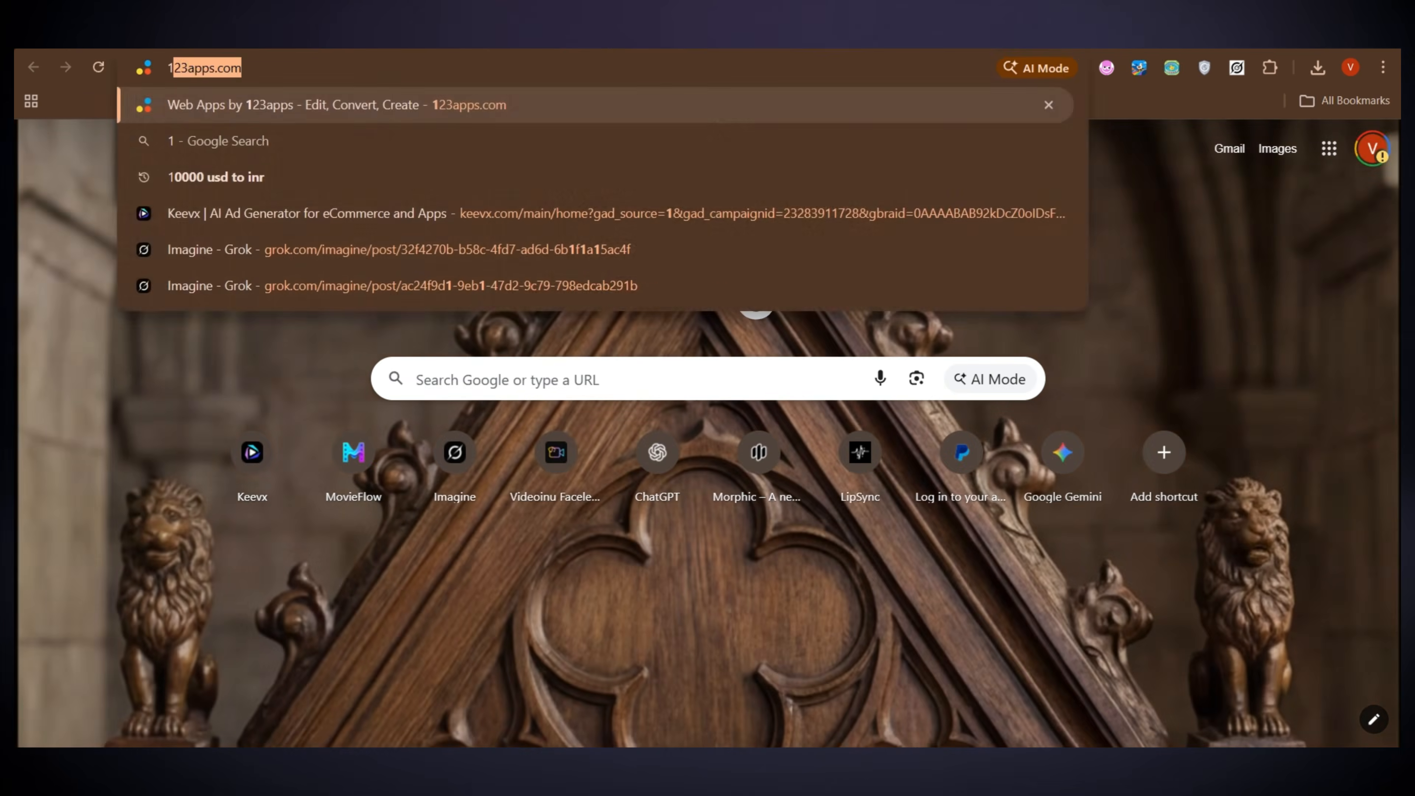
type("23apps")
key("Return")
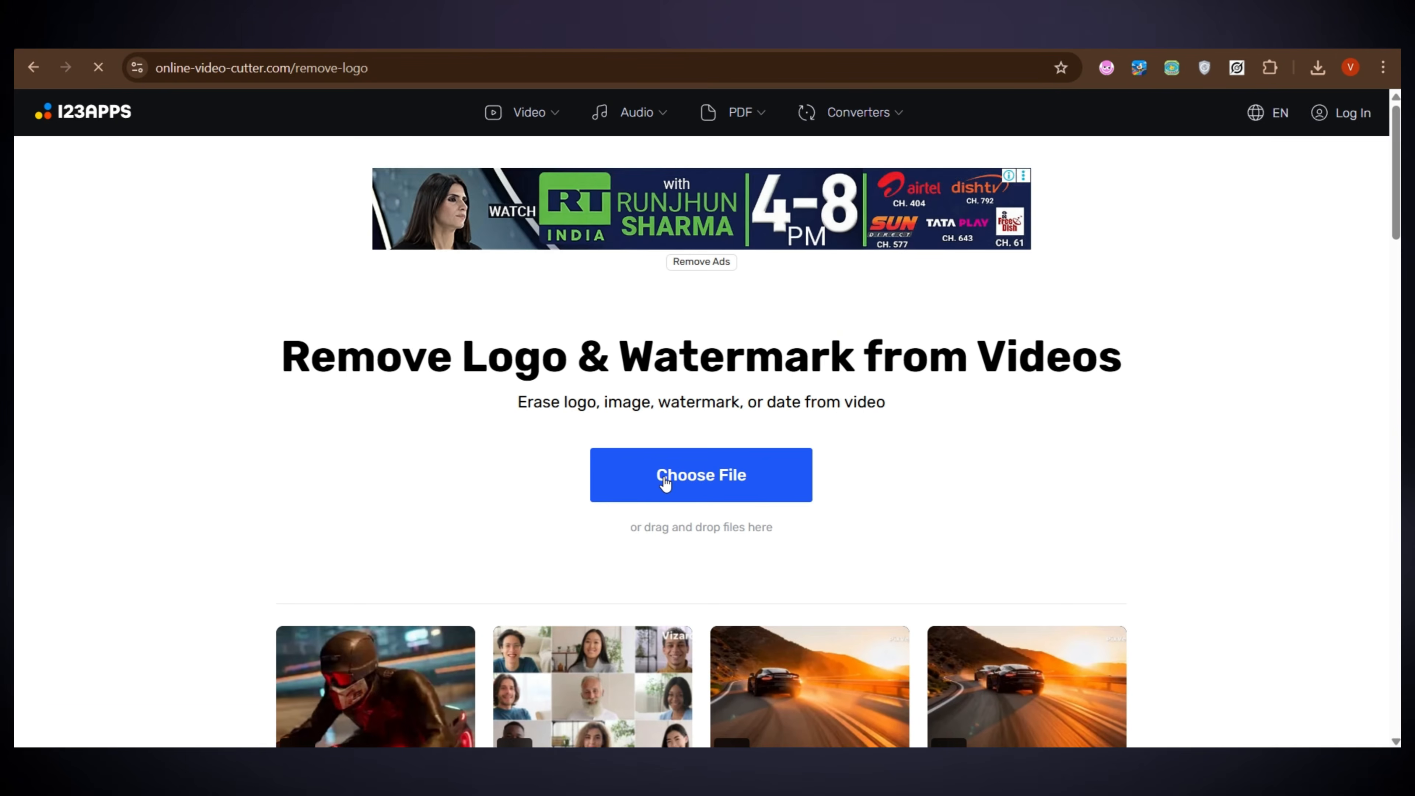
scroll(665, 484, "down", 3)
left_click(723, 311)
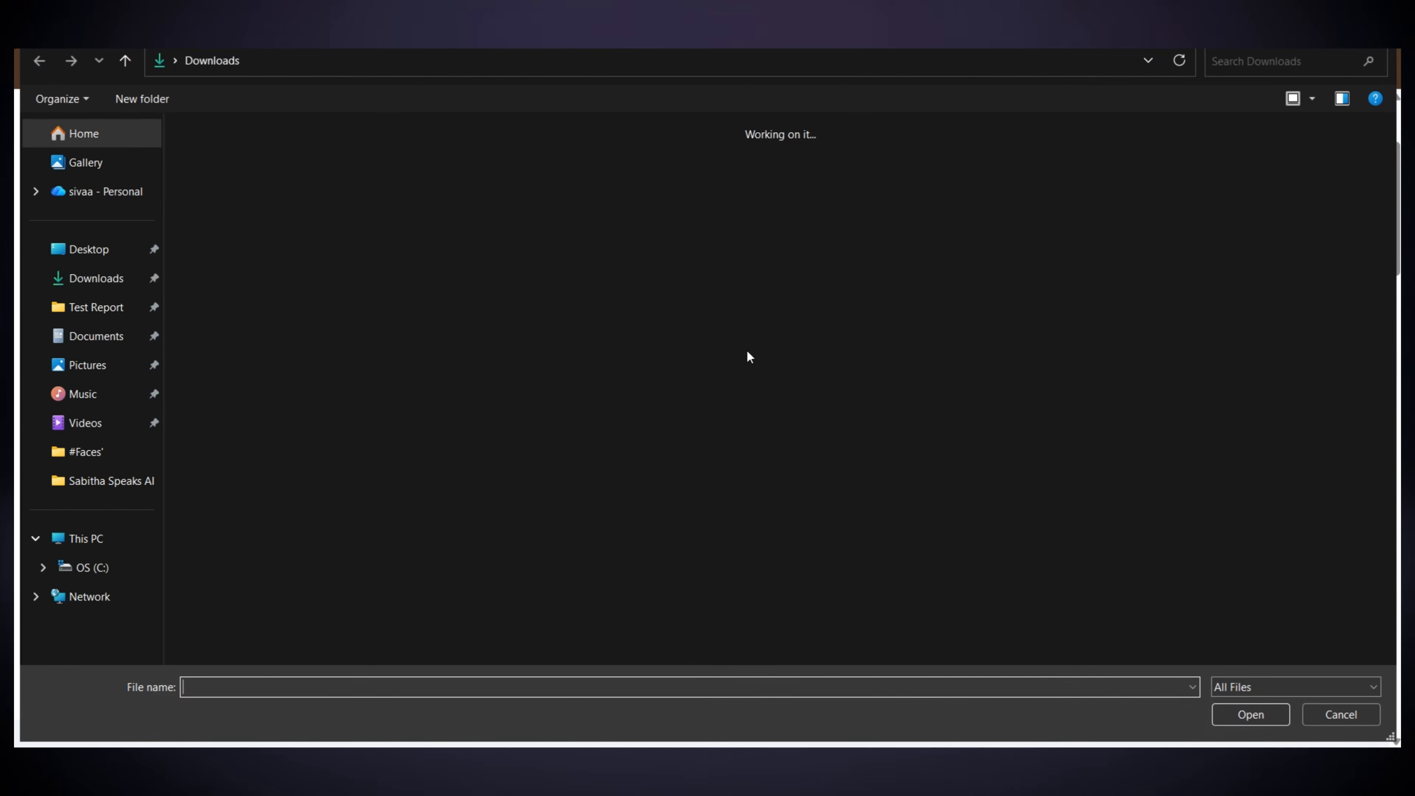
double_click(226, 189)
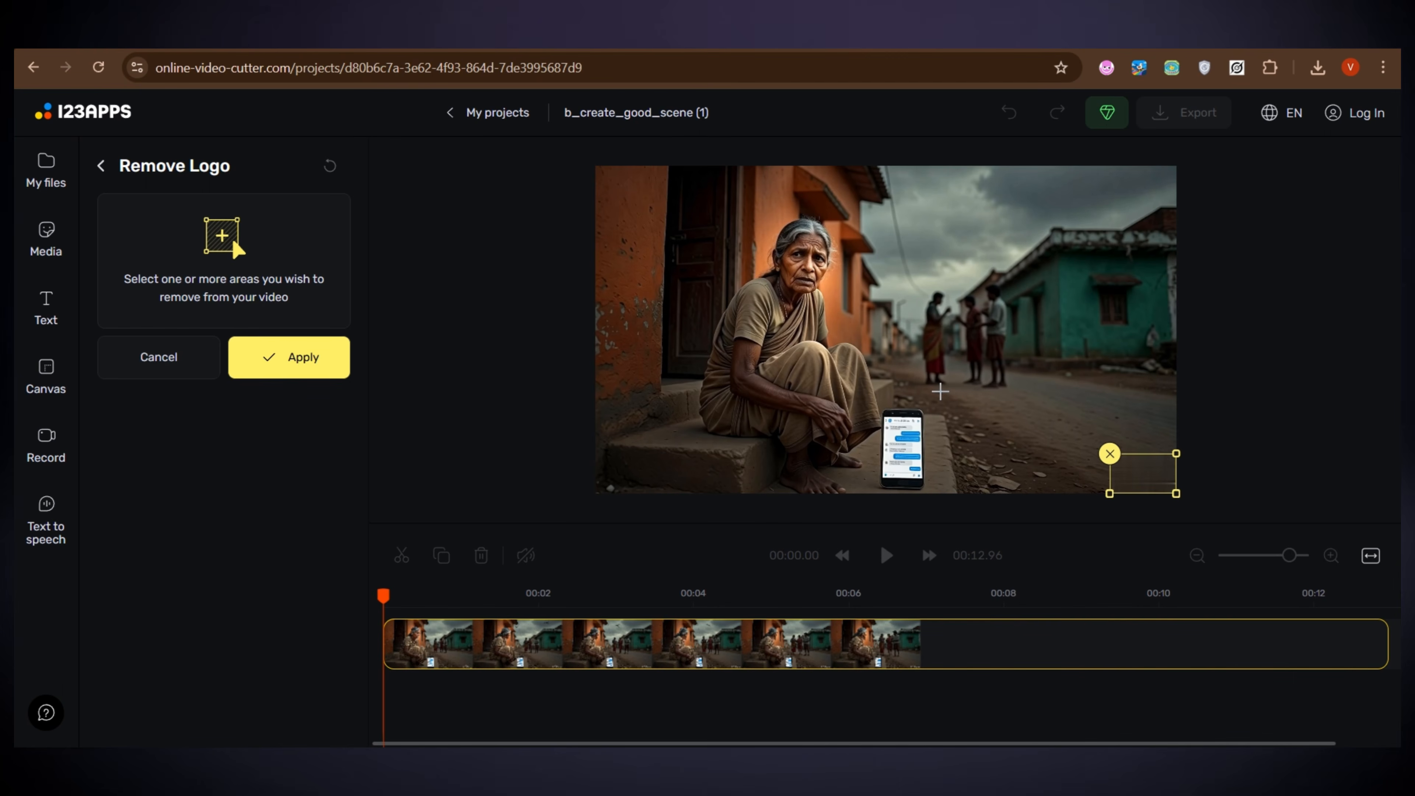
Step: Remove the watermark area in the video frame's lower-right corner and export the result as a 720p MP4, saving the file
left_click(291, 355)
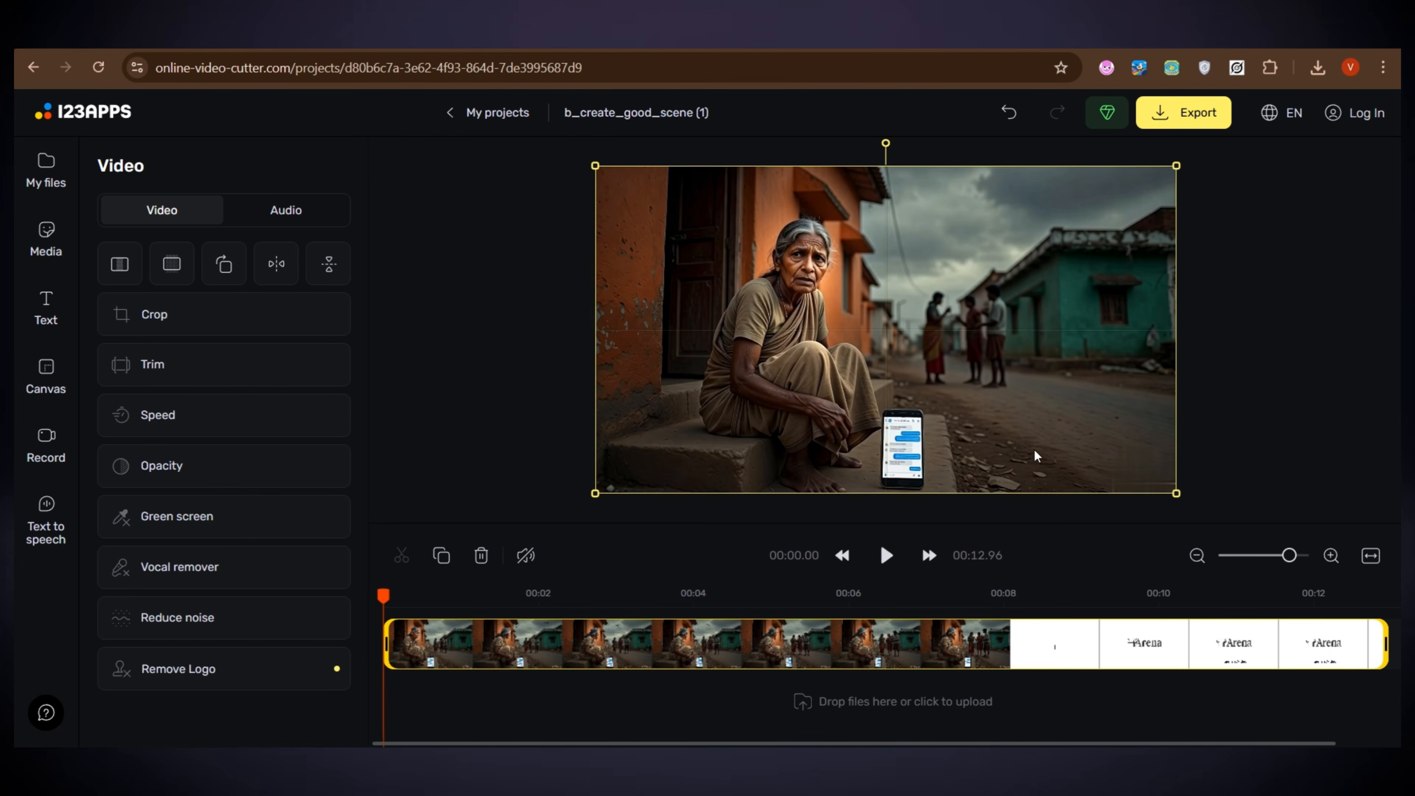
left_click(1183, 112)
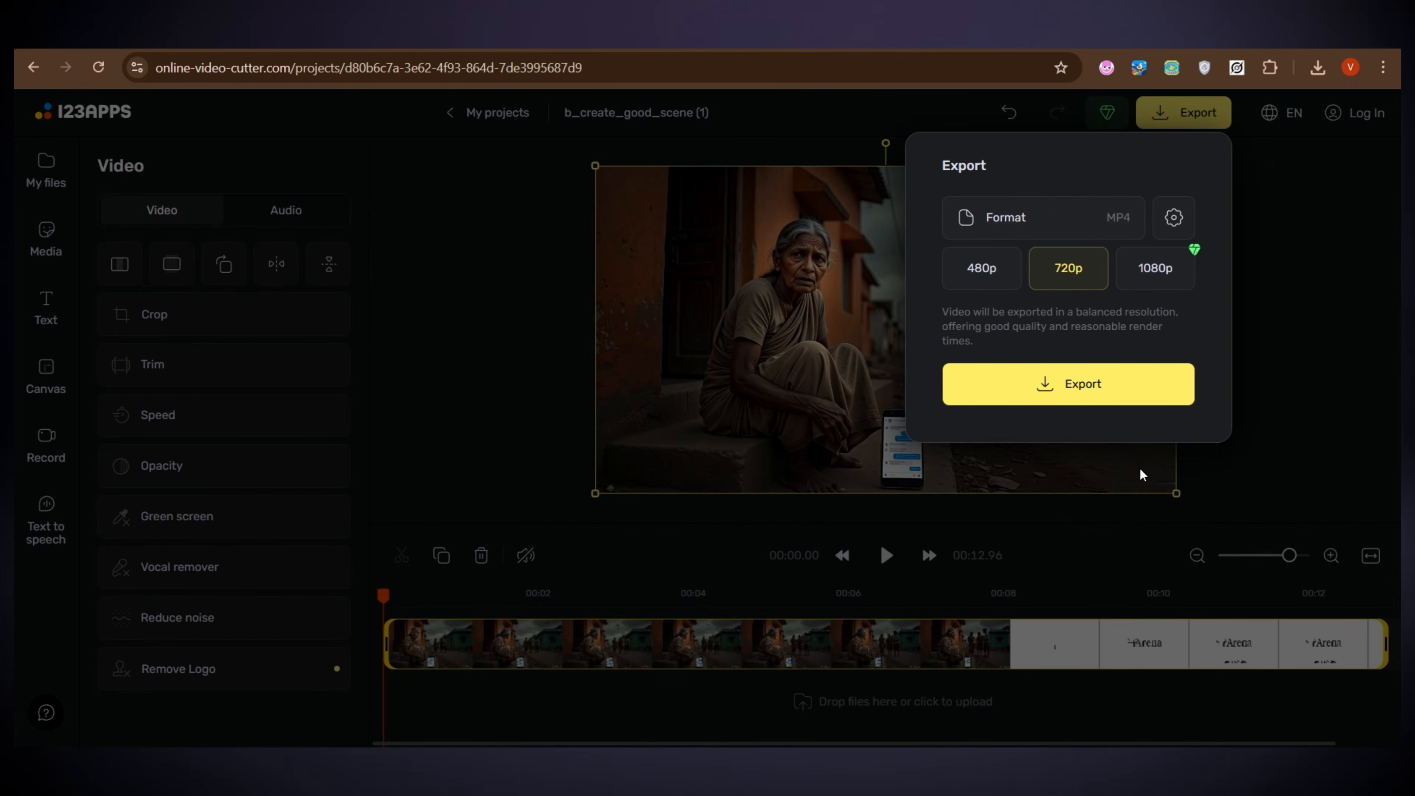
left_click(1109, 403)
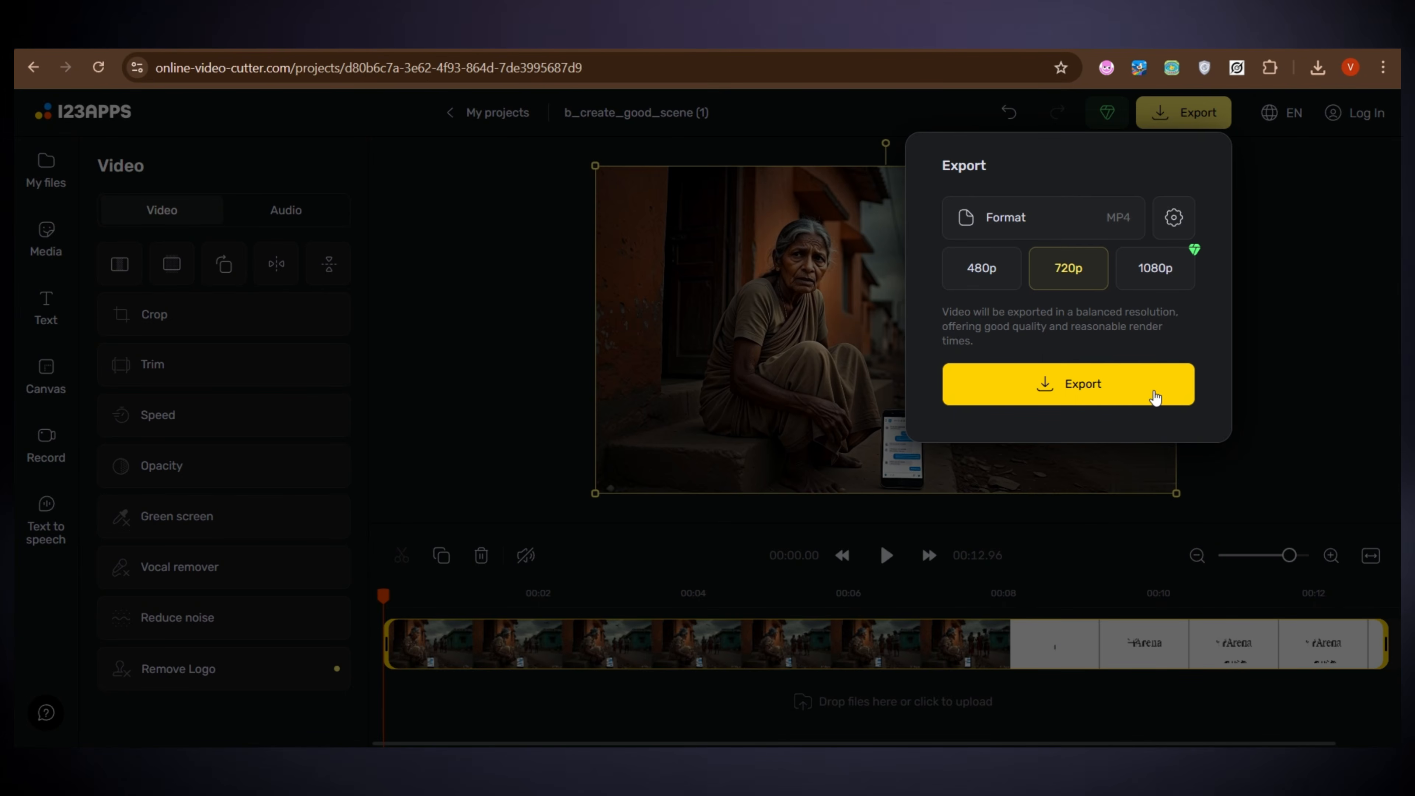
left_click(1093, 395)
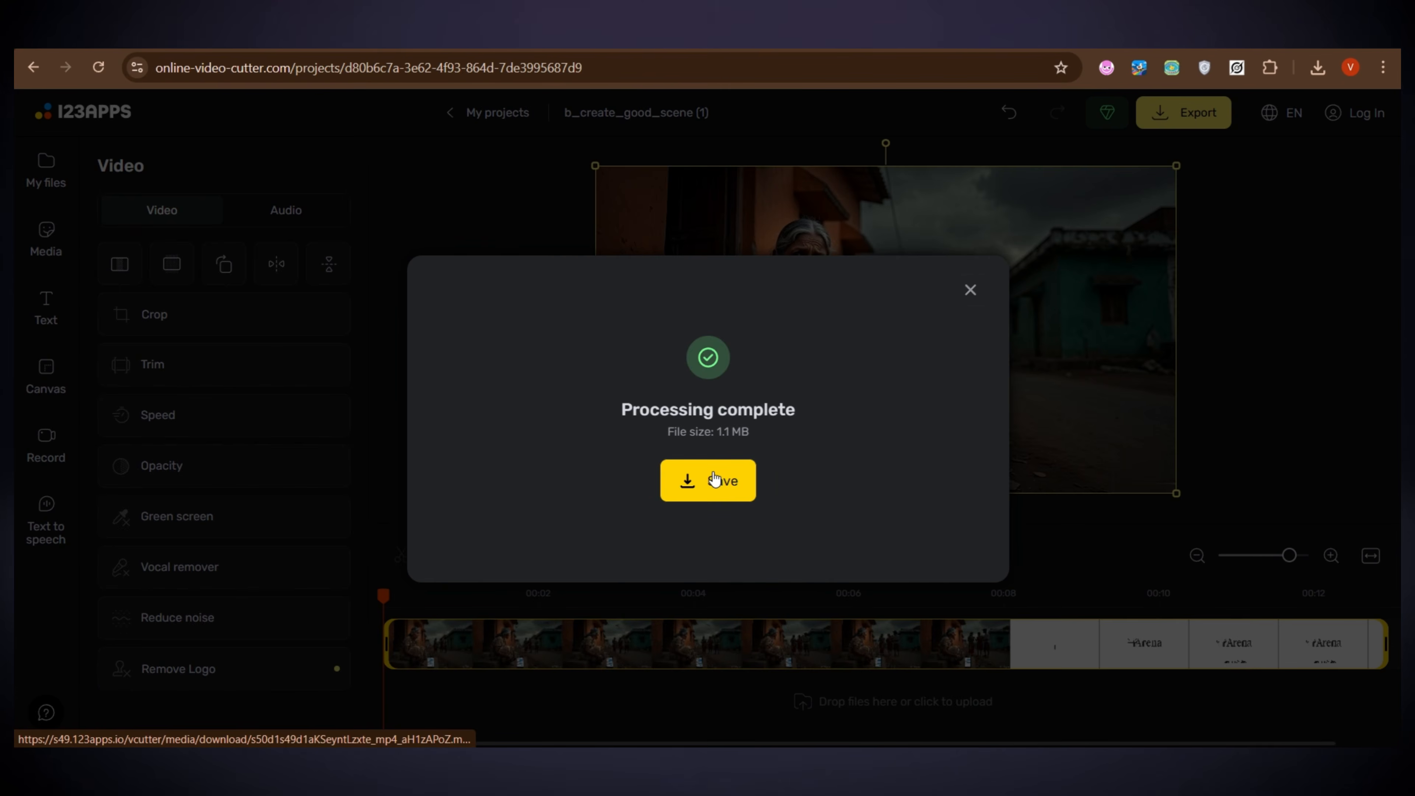
left_click(714, 480)
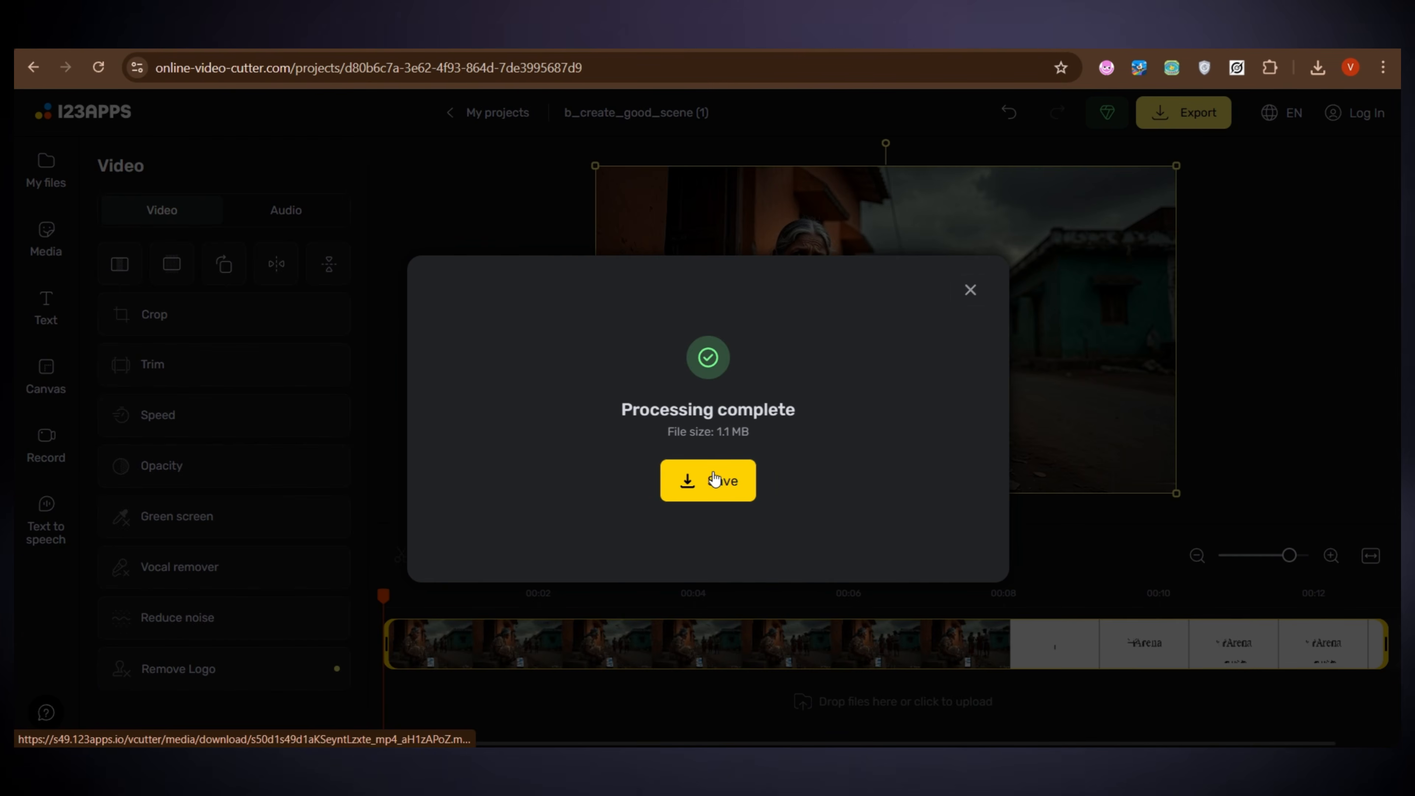